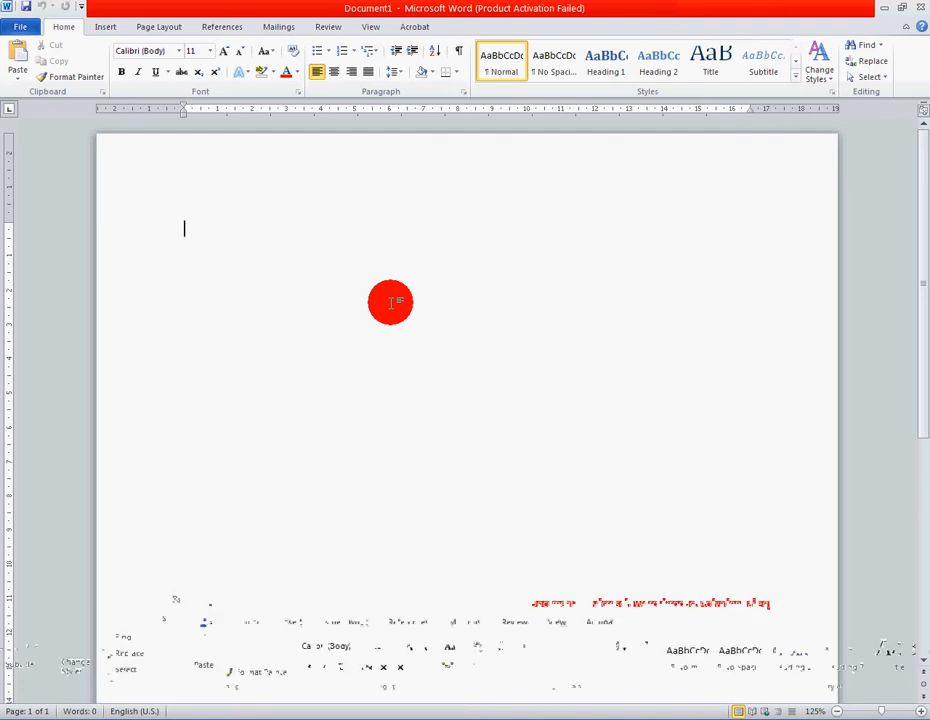
Write the greeting "Postovanje," followed by a new paragraph reading "molim vas da pogledate ovaj kratak video.".
{"action": "type", "text": "Posto"}
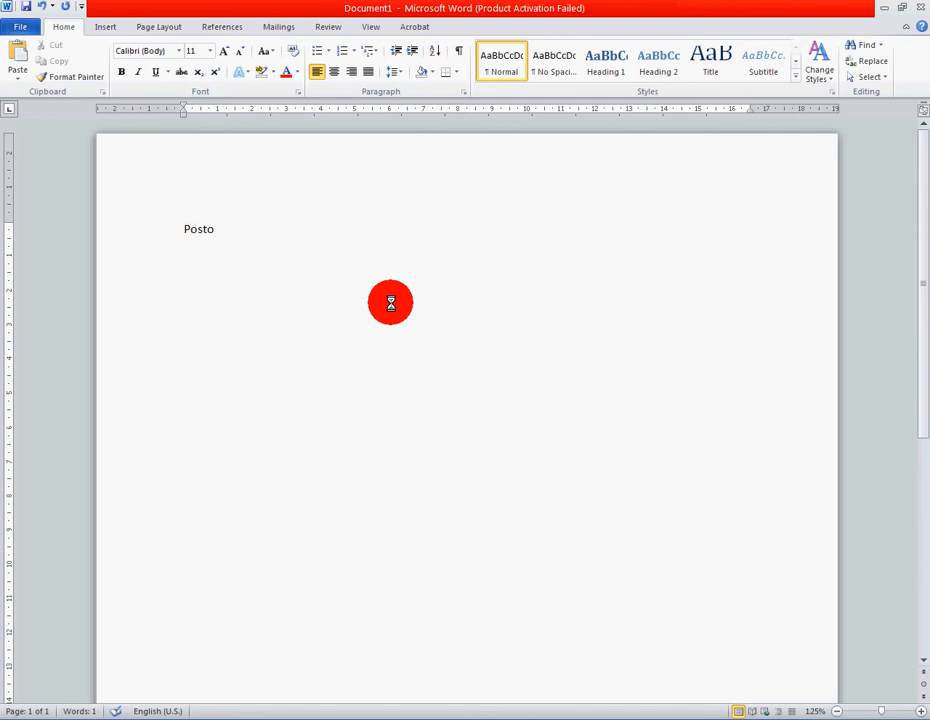
{"action": "type", "text": "vanje,"}
{"action": "key", "text": "Return"}
{"action": "type", "text": "molim vas"}
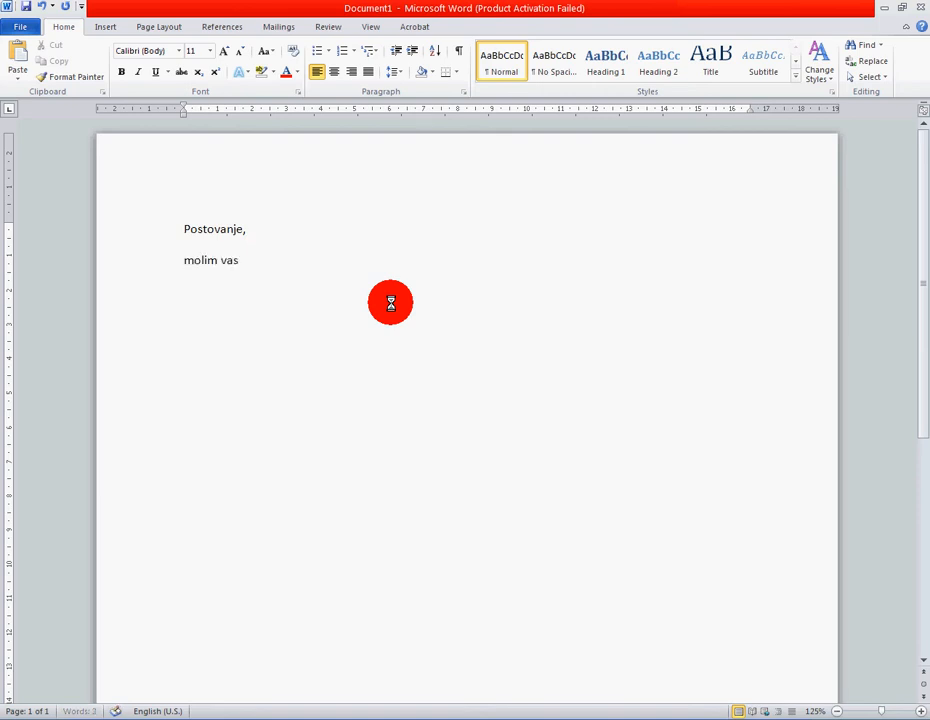
{"action": "type", "text": " da pogledate ovaj krat"}
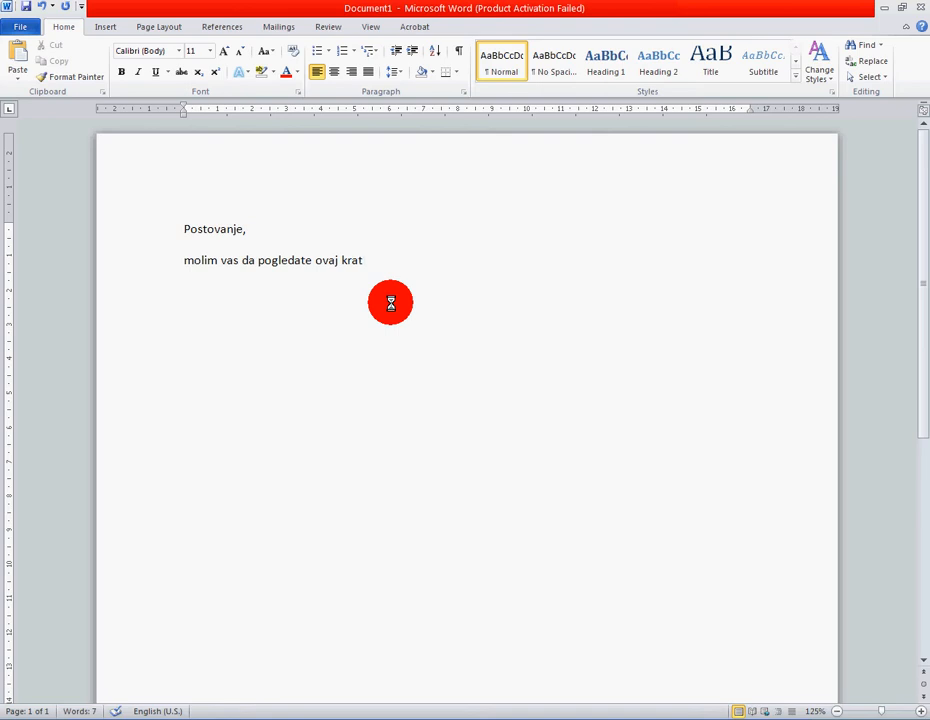
{"action": "type", "text": "ak video"}
{"action": "key", "text": "BackSpace"}
{"action": "type", "text": "."}
Add a new paragraph reading "radi se o pisanju mesecnih planova rada za ucitelje od prvog do cetvrtog razreda.".
{"action": "key", "text": "Return"}
{"action": "type", "text": "radi"}
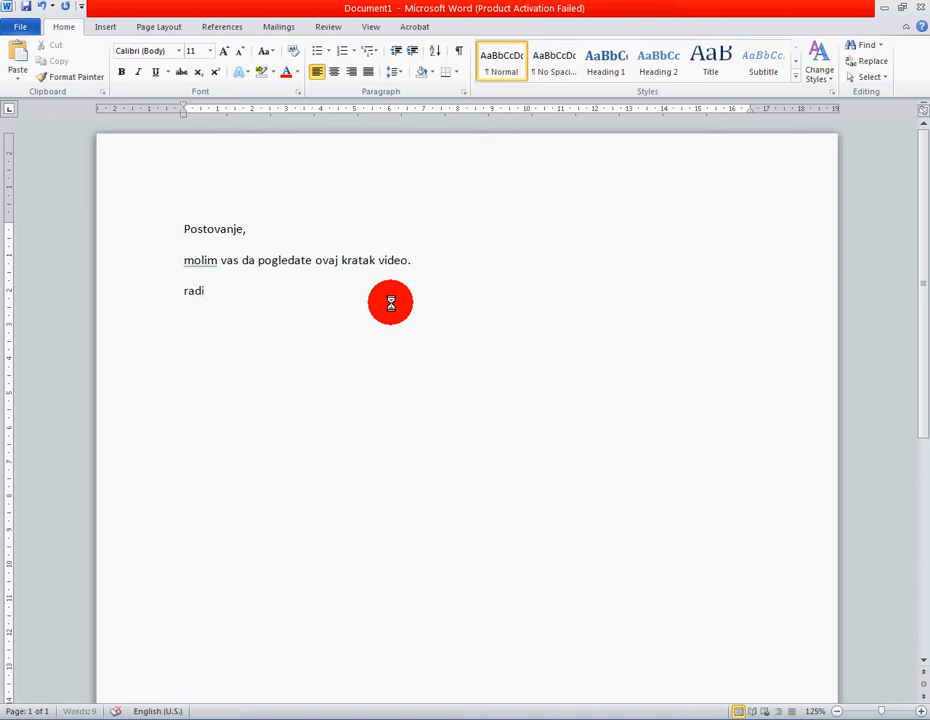
{"action": "type", "text": " se o"}
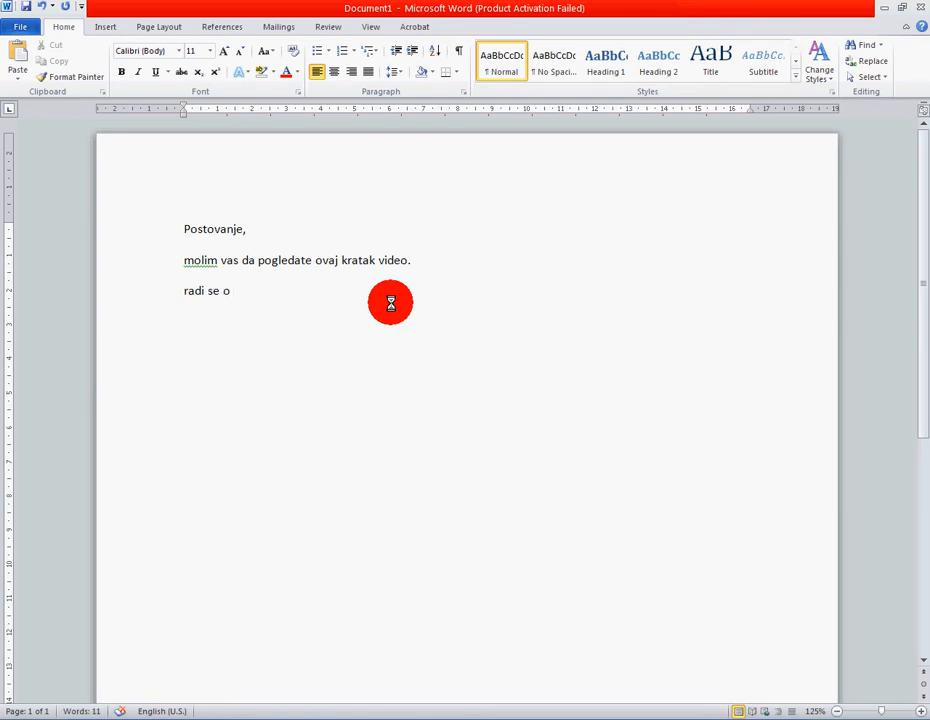
{"action": "type", "text": "pisan"}
{"action": "type", "text": "ju"}
{"action": "type", "text": " mese;;"}
{"action": "key", "text": "BackSpace"}
{"action": "key", "text": "BackSpace"}
{"action": "type", "text": "cn"}
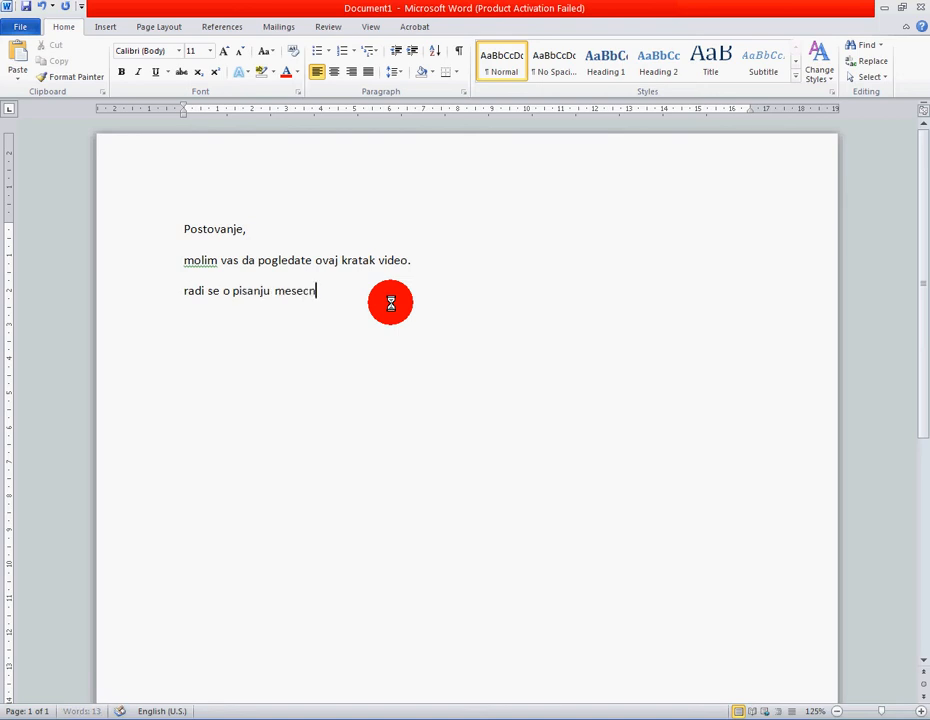
{"action": "type", "text": "ih planova"}
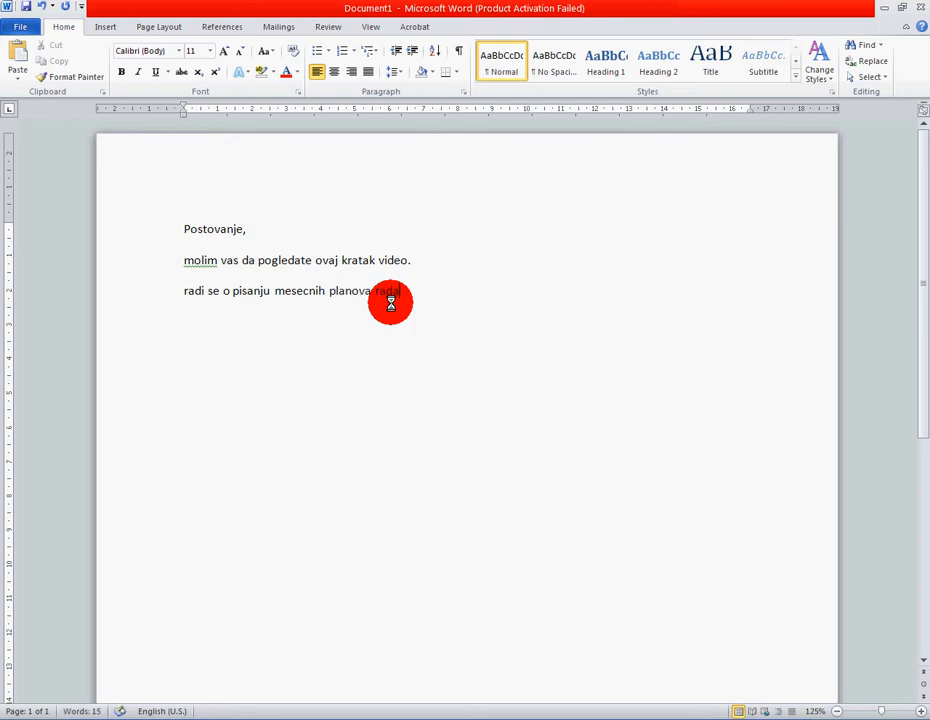
{"action": "type", "text": " rada za ucitelje"}
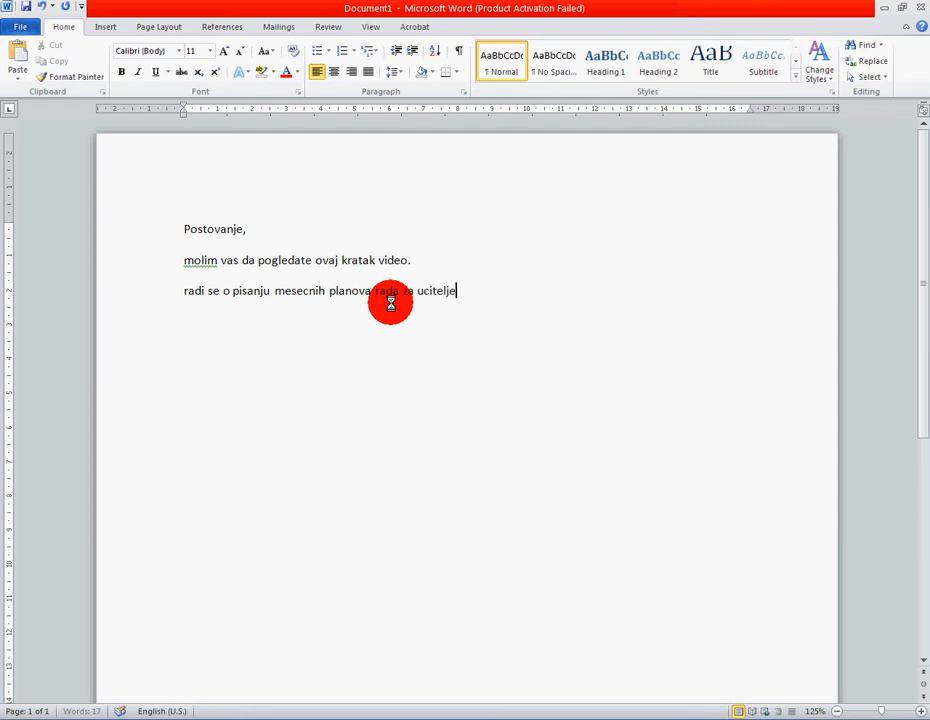
{"action": "type", "text": " od prvog do cet"}
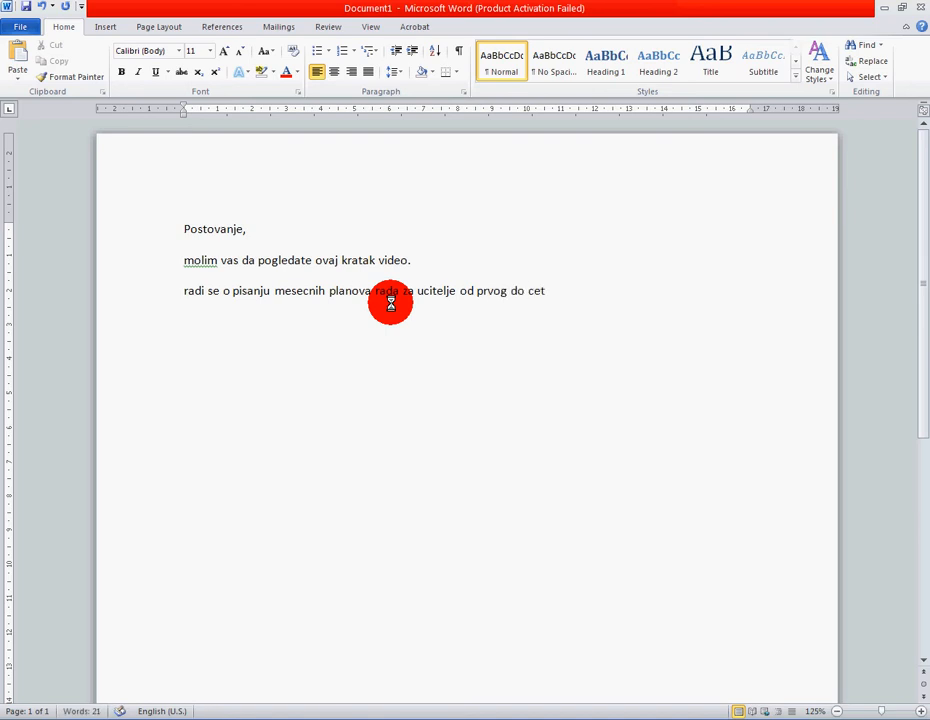
{"action": "type", "text": "vrtog razreda."}
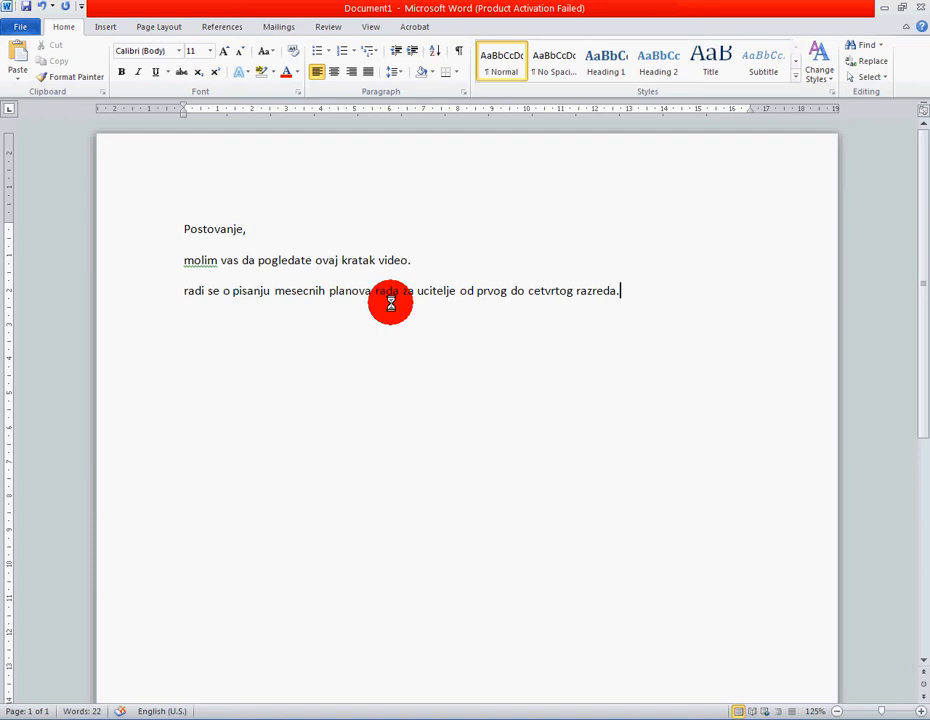
Add a new paragraph reading "u programu je spisak svih nastavnih jedinica i odnosi se na skolsku 2012 2013 godinu.".
{"action": "key", "text": "Return"}
{"action": "type", "text": "u programu je "}
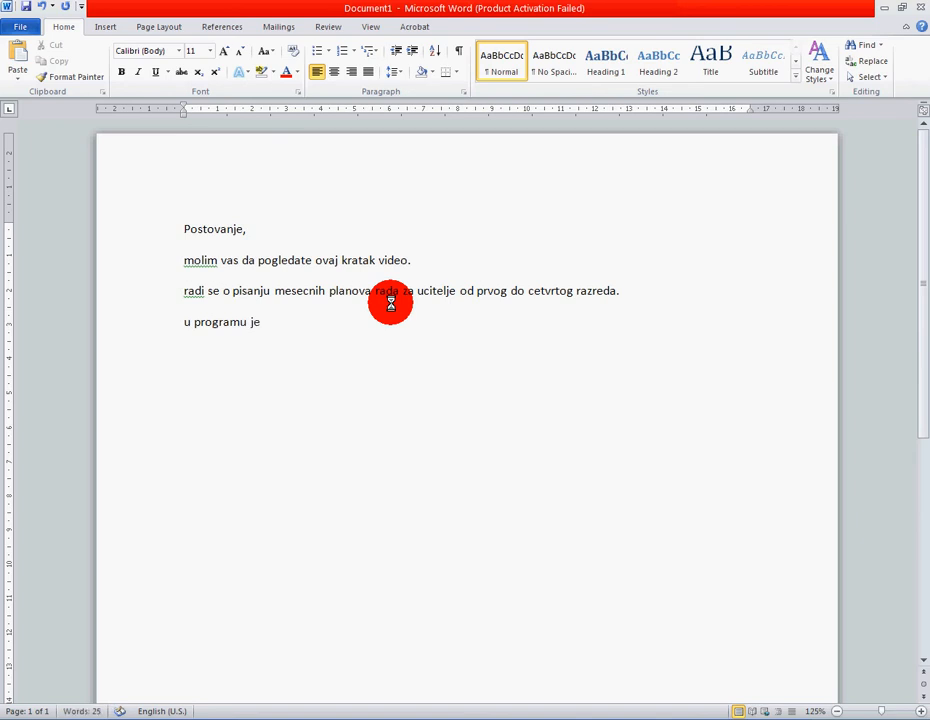
{"action": "type", "text": "spisak svih nastav"}
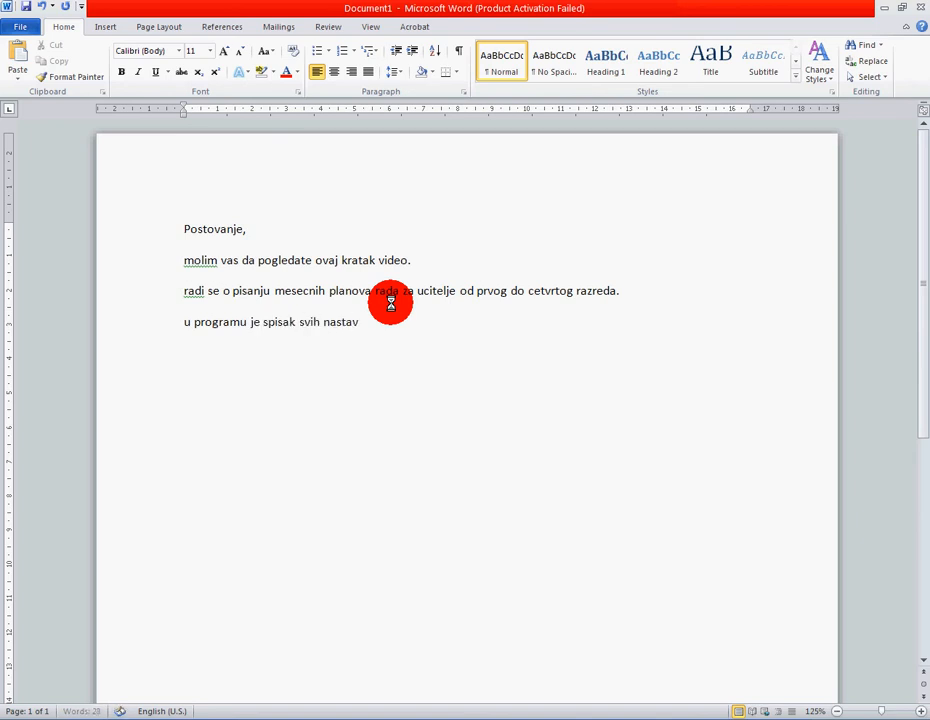
{"action": "type", "text": "nih jedinica i"}
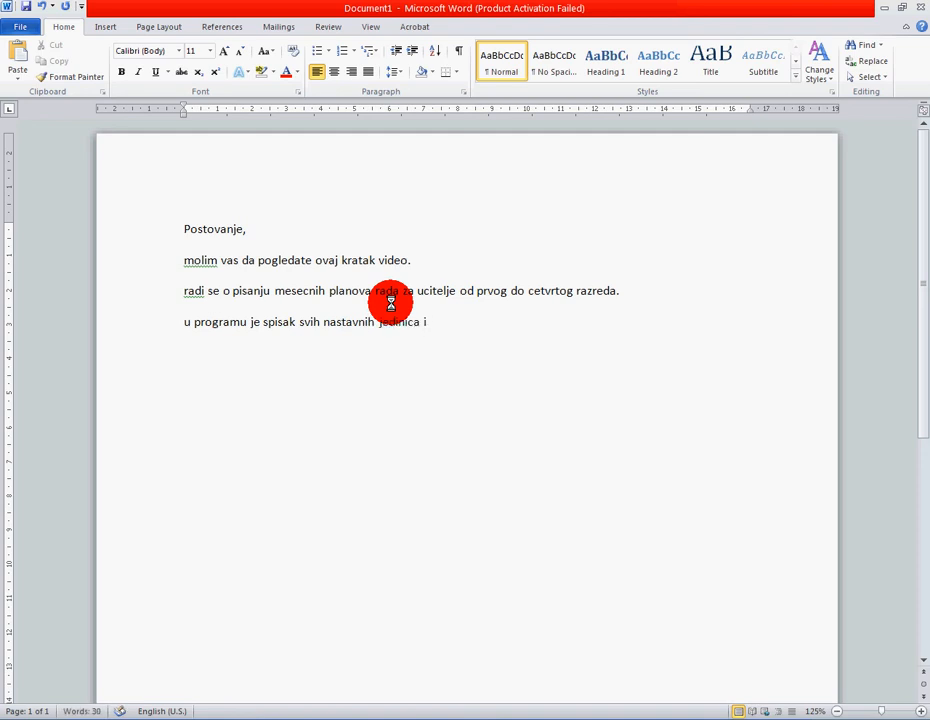
{"action": "type", "text": " odnosi se na sk"}
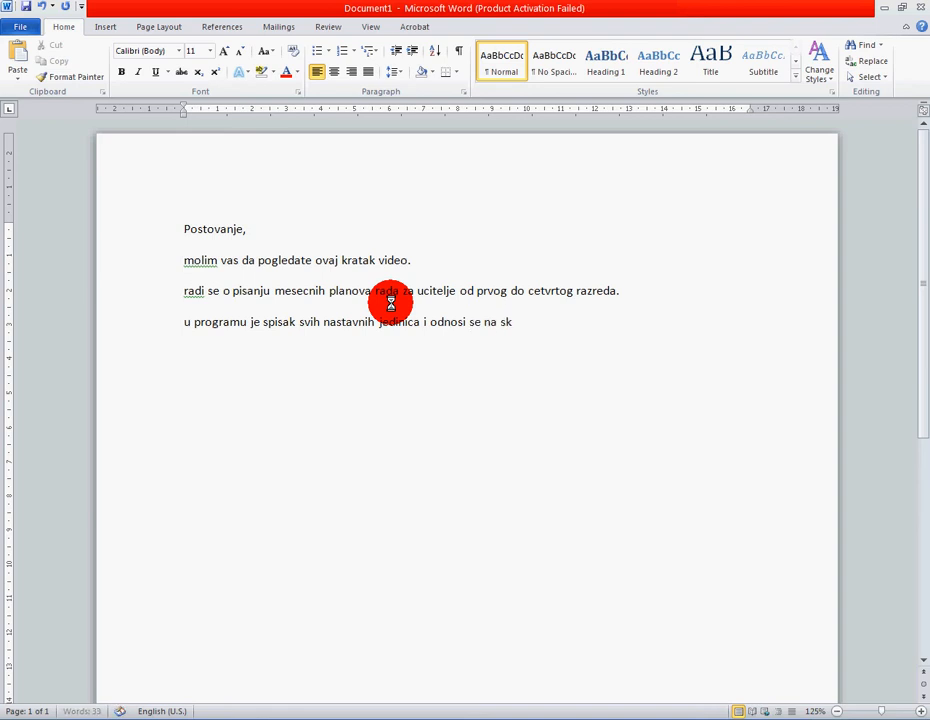
{"action": "type", "text": "olsku 2012 201"}
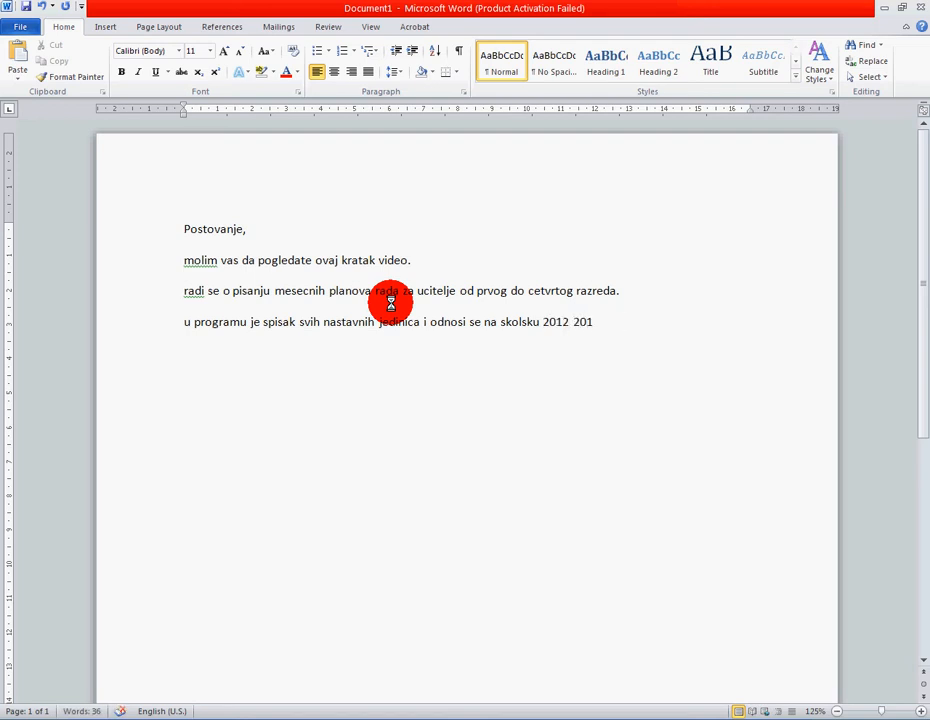
{"action": "key", "text": "BackSpace"}
{"action": "type", "text": "13"}
{"action": "type", "text": " goei"}
{"action": "key", "text": "BackSpace"}
{"action": "key", "text": "BackSpace"}
{"action": "type", "text": "w"}
{"action": "key", "text": "BackSpace"}
{"action": "type", "text": "w"}
{"action": "key", "text": "BackSpace"}
{"action": "type", "text": "dinu."}
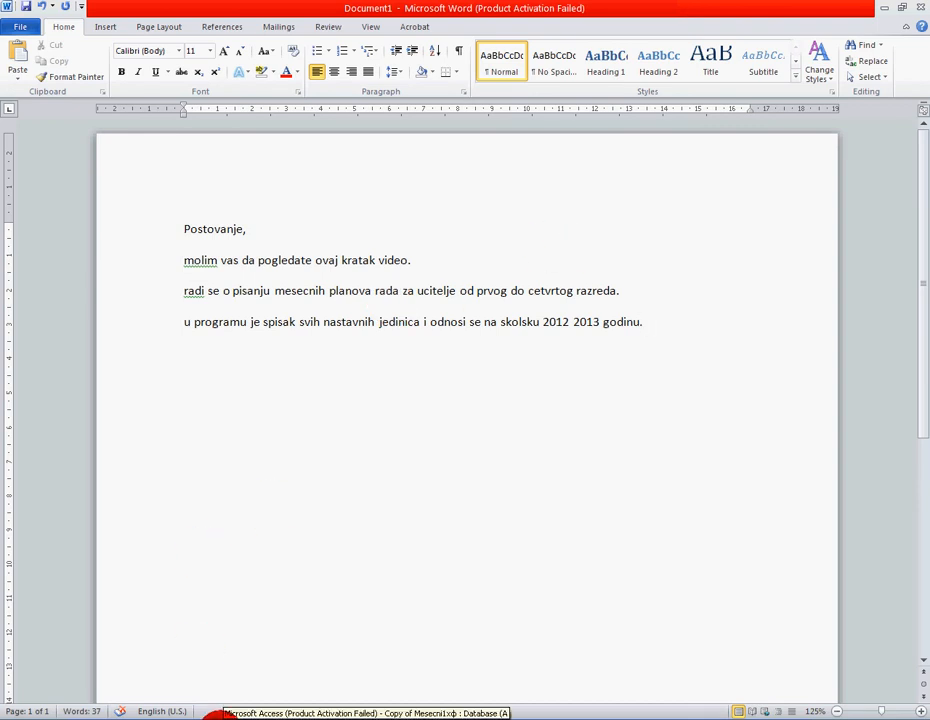
Switch to the Copy of Mesecni1хф database in Microsoft Access and open the Месечни План table.
{"action": "left_click", "coordinate": [217, 716]}
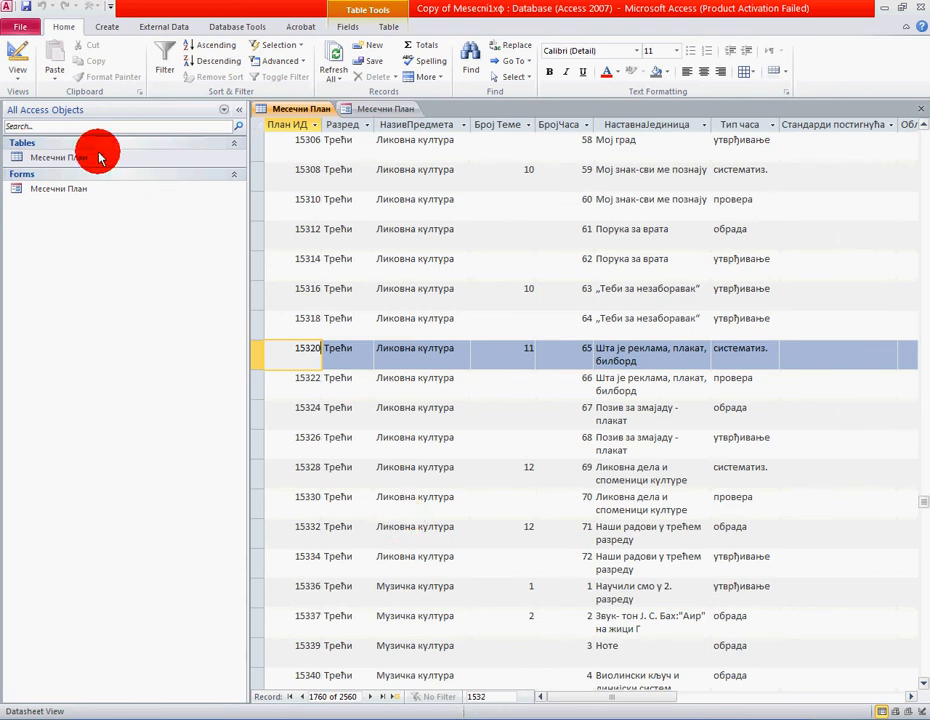
{"action": "left_click", "coordinate": [50, 160]}
{"action": "double_click", "coordinate": [50, 160]}
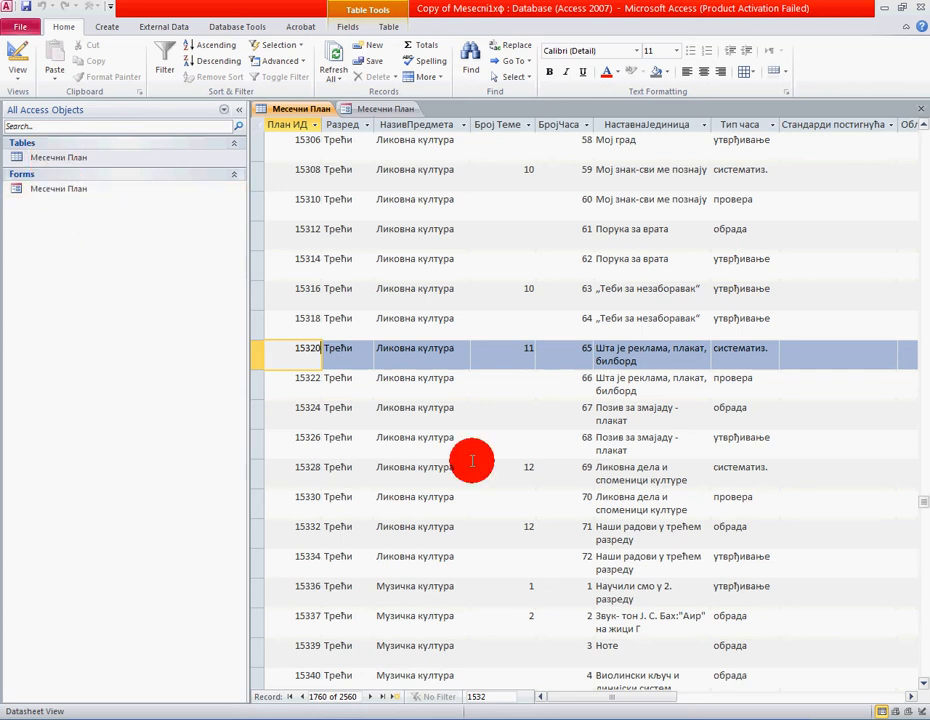
Examine the План ИД and Разред columns of the Месечни План table from the first record to the last.
{"action": "left_click_drag", "start_coordinate": [923, 503], "coordinate": [925, 129]}
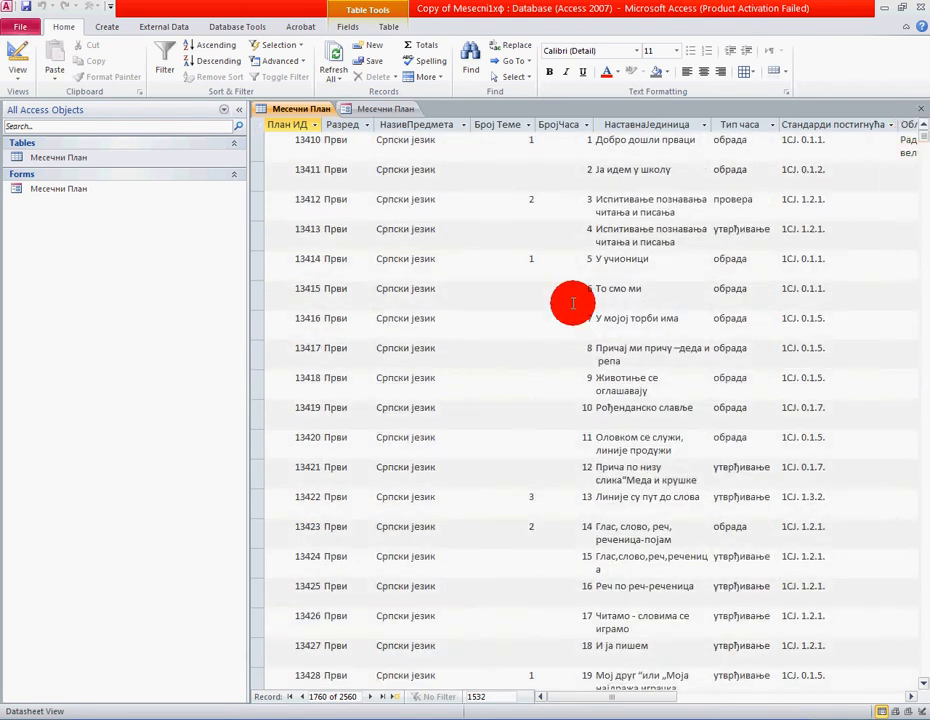
{"action": "left_click", "coordinate": [301, 123]}
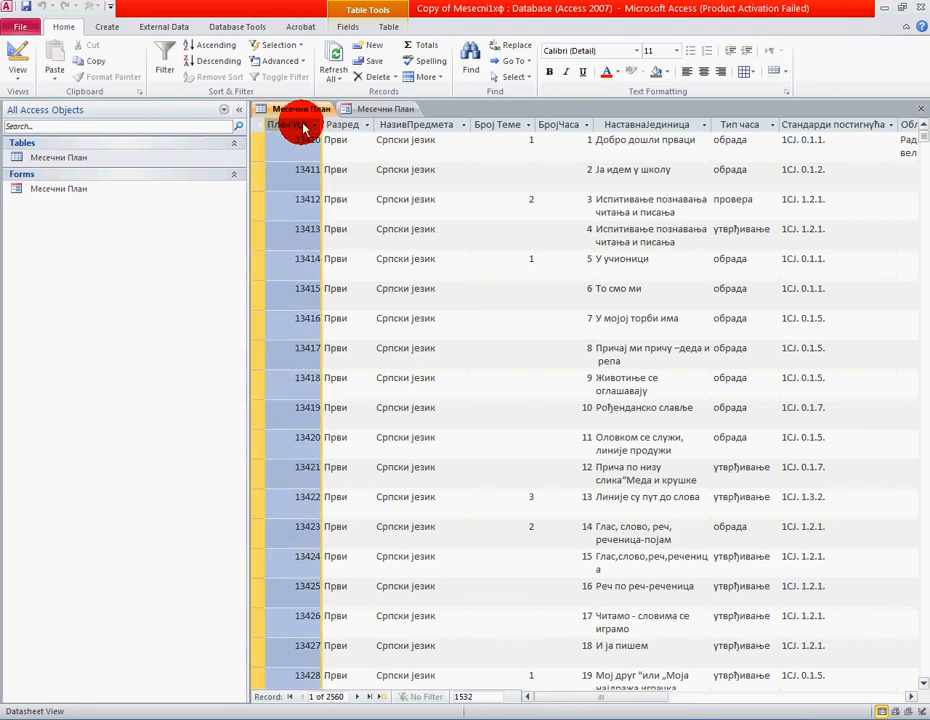
{"action": "left_click", "coordinate": [348, 125]}
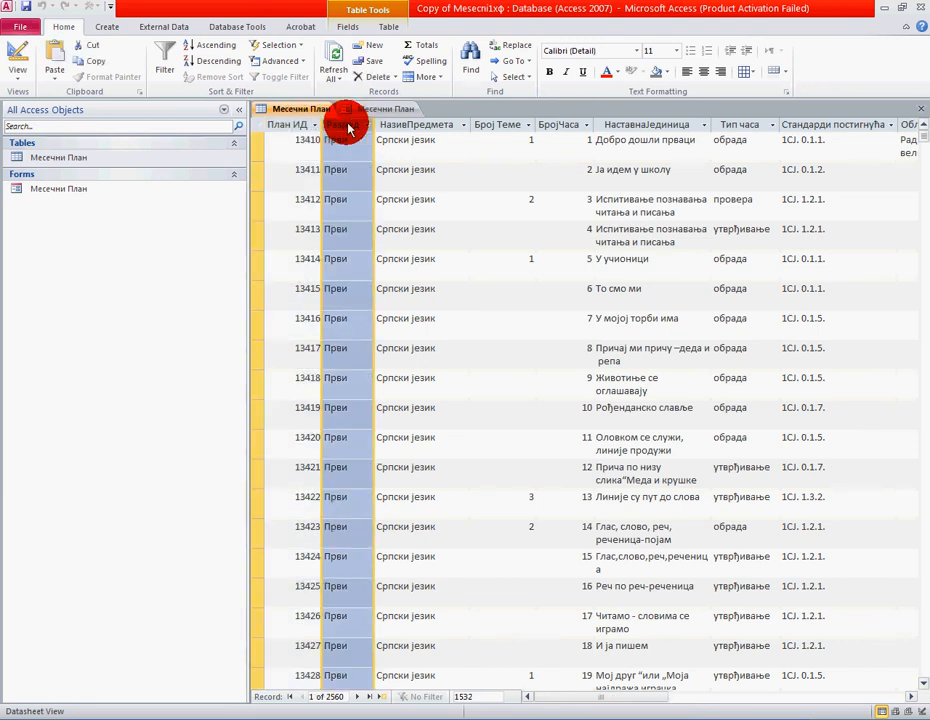
{"action": "scroll", "coordinate": [354, 156], "scroll_direction": "down", "scroll_amount": 14}
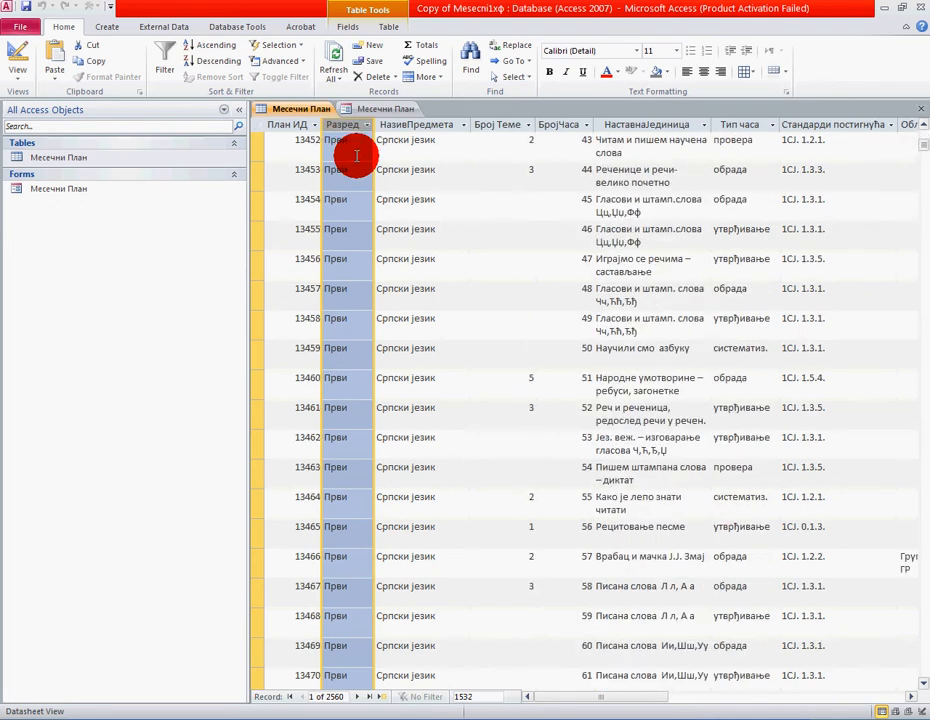
{"action": "scroll", "coordinate": [356, 156], "scroll_direction": "down", "scroll_amount": 20}
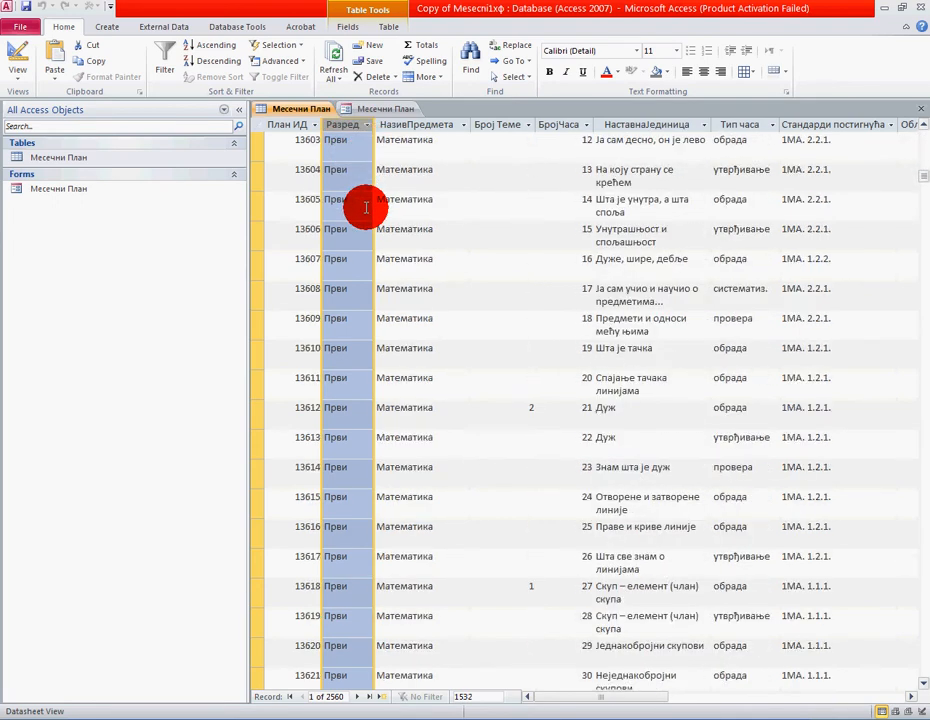
{"action": "scroll", "coordinate": [366, 208], "scroll_direction": "down", "scroll_amount": 20}
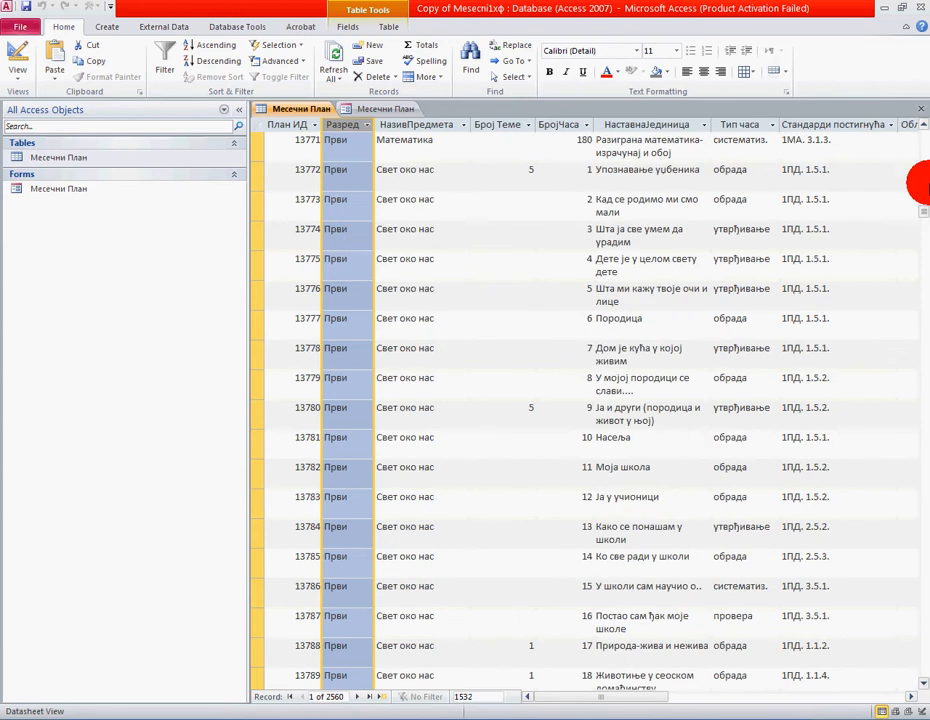
{"action": "left_click_drag", "start_coordinate": [920, 183], "coordinate": [923, 673]}
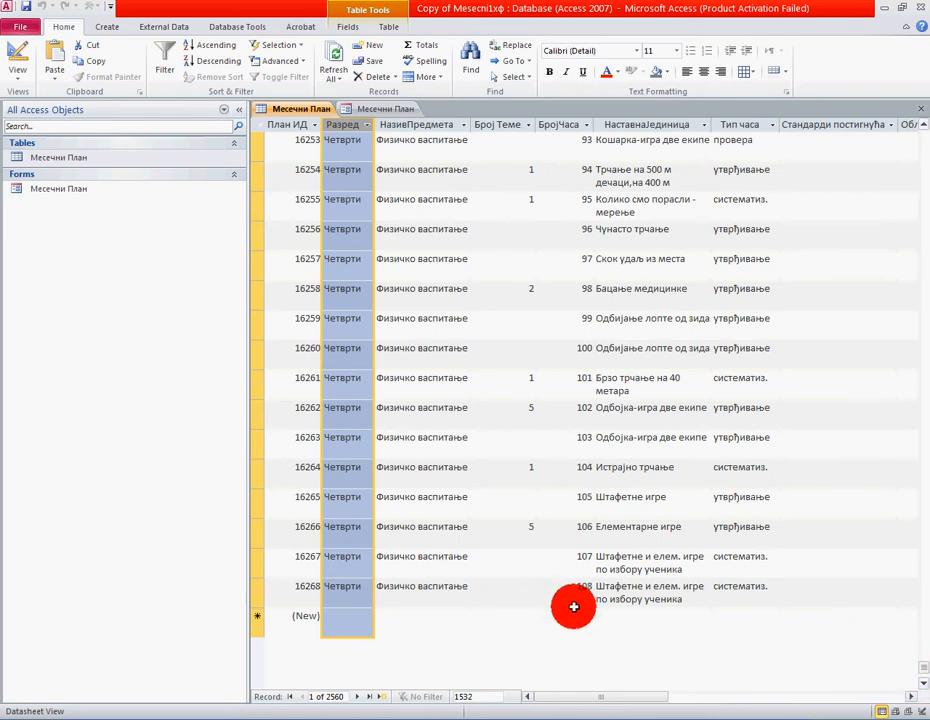
{"action": "left_click_drag", "start_coordinate": [923, 672], "coordinate": [913, 130]}
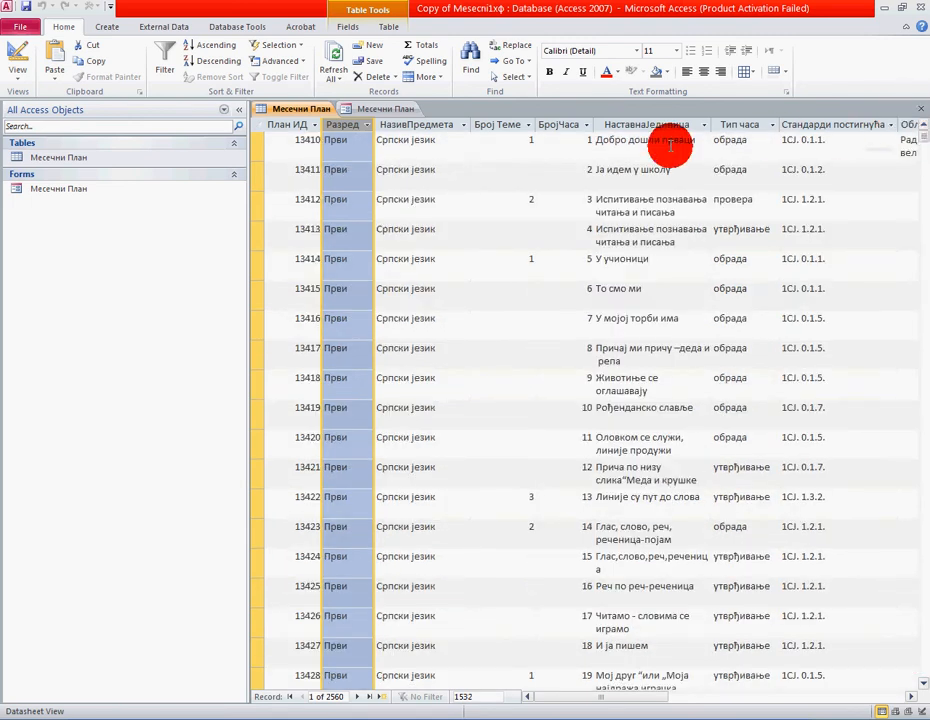
Examine the Број Теме, БројЧаса and НаставнаЈединица columns, including the records at the changeover from Српски језик to Математика.
{"action": "left_click", "coordinate": [498, 124]}
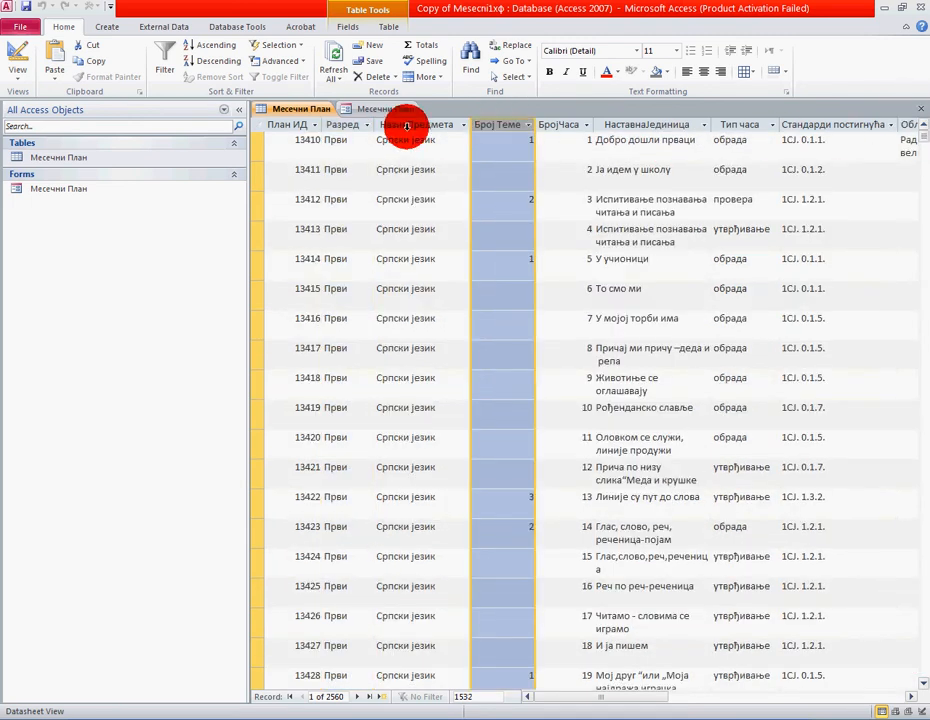
{"action": "left_click", "coordinate": [558, 125]}
{"action": "scroll", "coordinate": [565, 133], "scroll_direction": "down", "scroll_amount": 20}
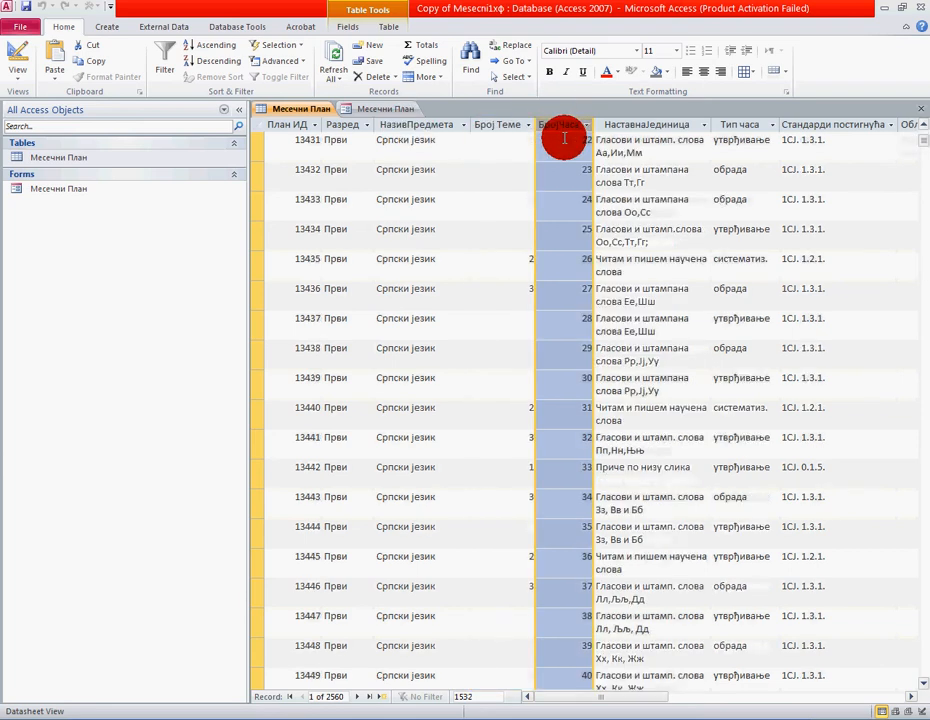
{"action": "scroll", "coordinate": [561, 141], "scroll_direction": "down", "scroll_amount": 20}
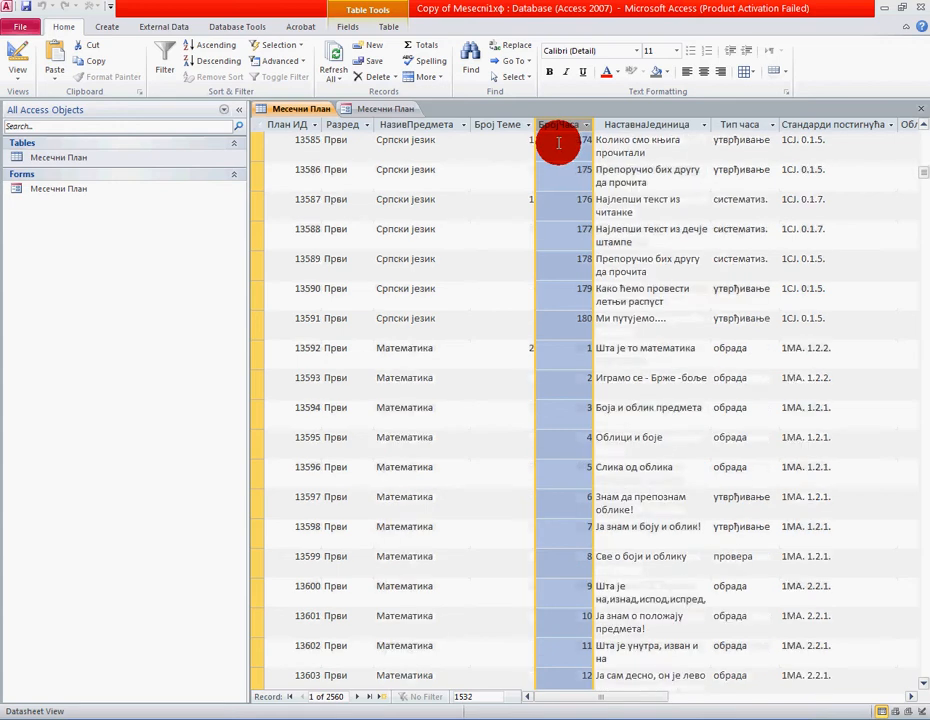
{"action": "scroll", "coordinate": [558, 141], "scroll_direction": "up", "scroll_amount": 1}
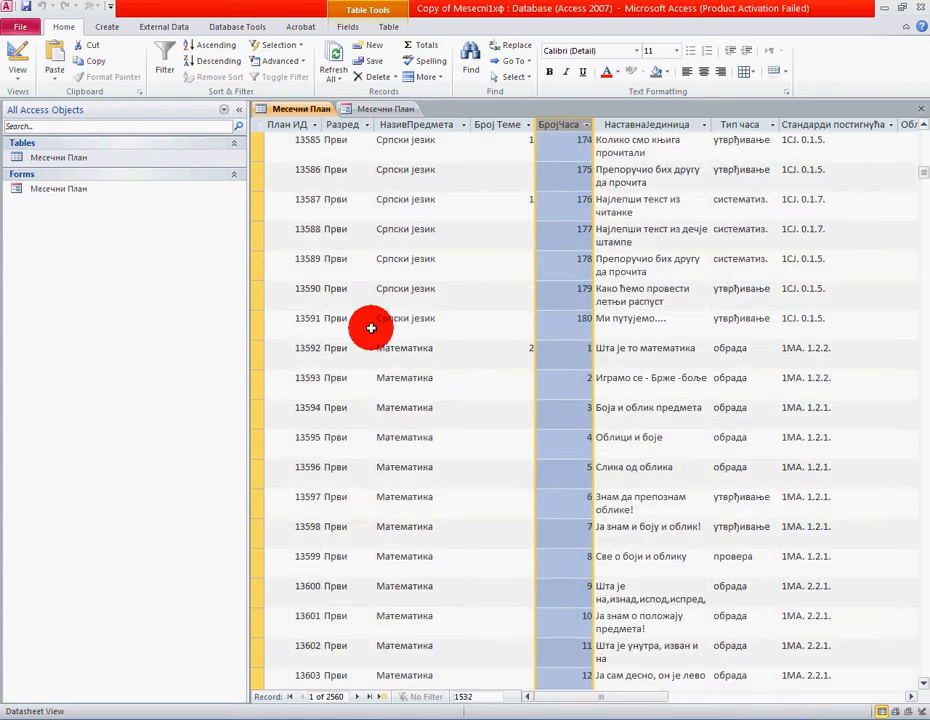
{"action": "left_click", "coordinate": [256, 327]}
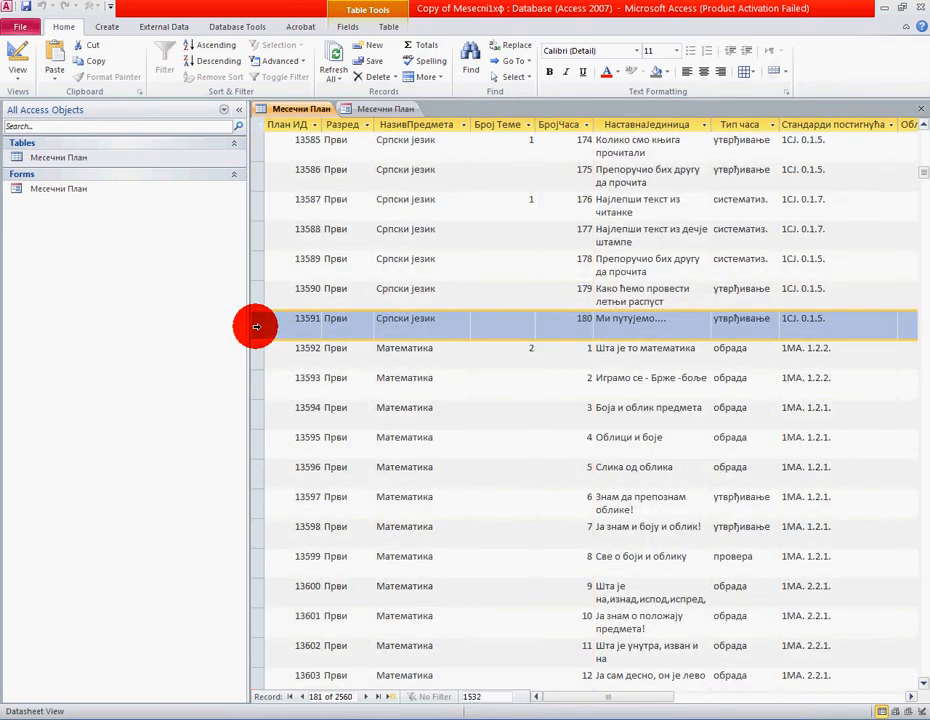
{"action": "left_click", "coordinate": [255, 356]}
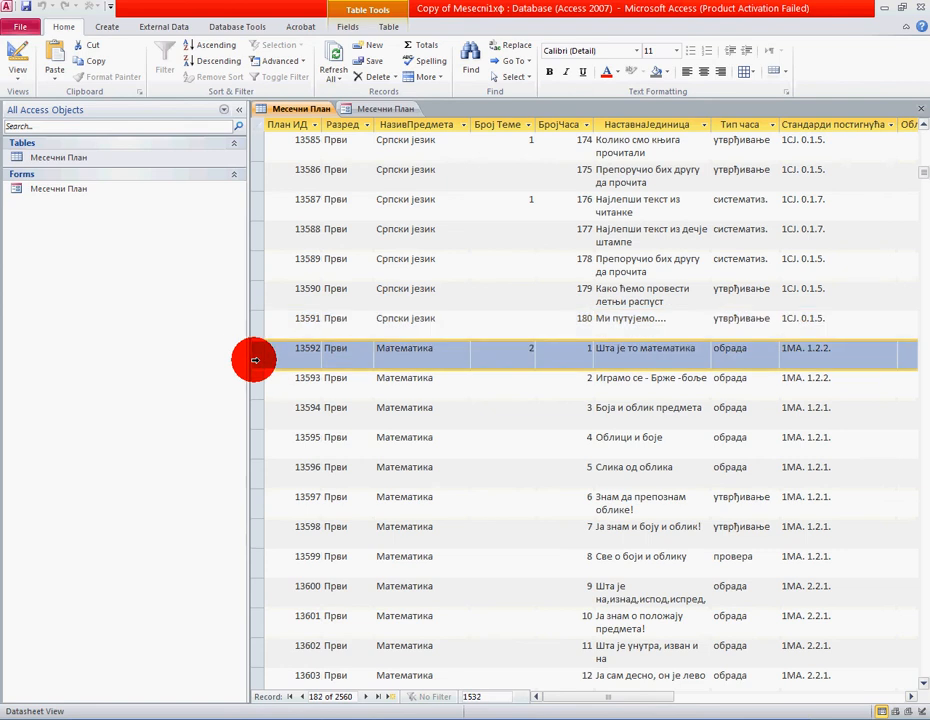
{"action": "left_click", "coordinate": [255, 326]}
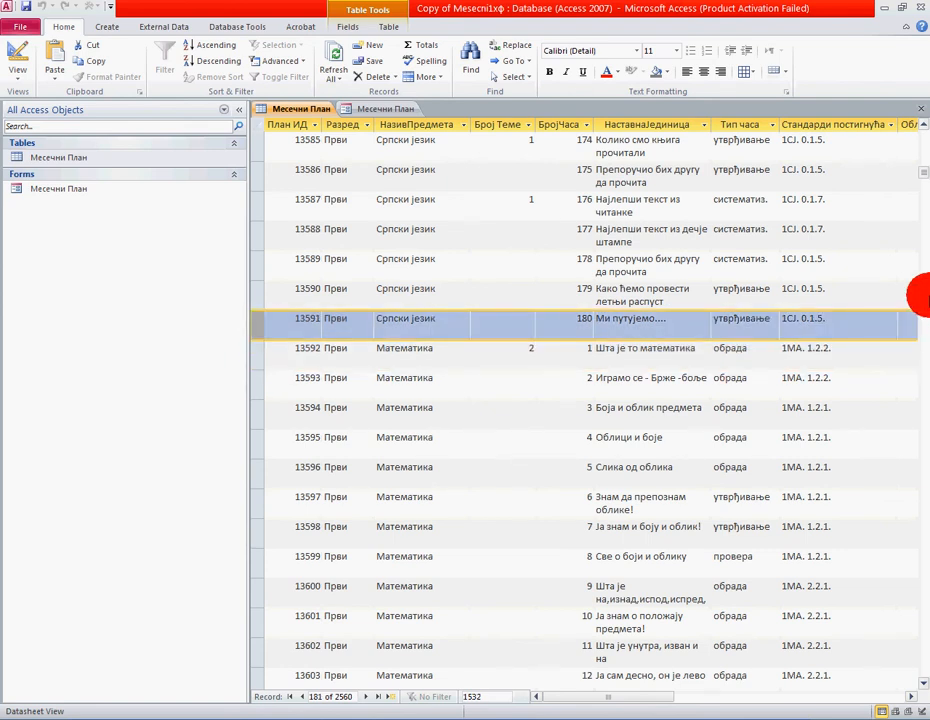
{"action": "left_click_drag", "start_coordinate": [920, 170], "coordinate": [920, 118]}
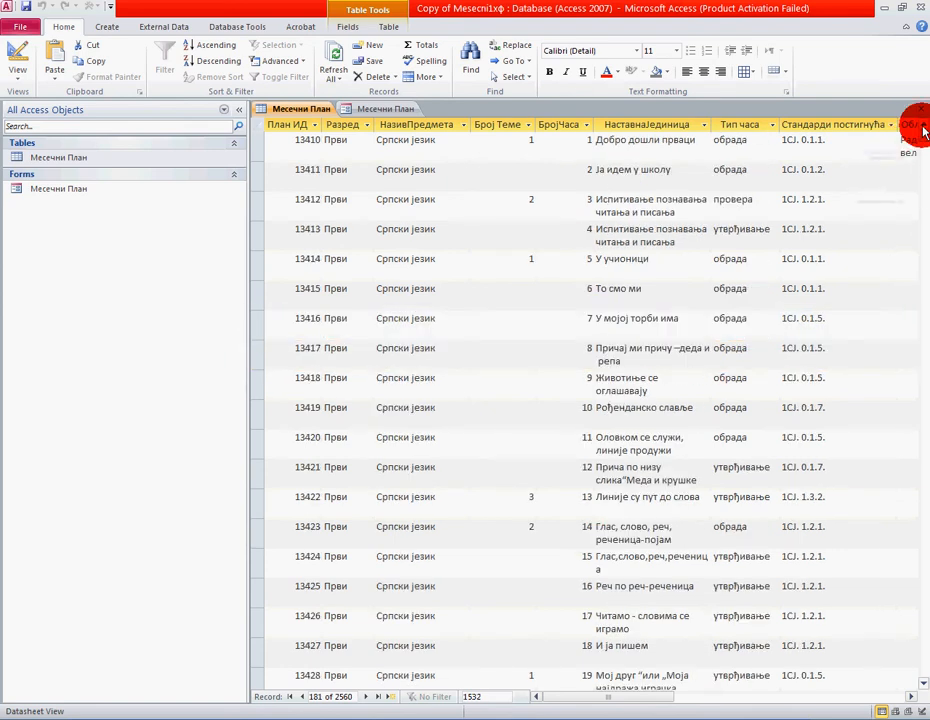
{"action": "left_click", "coordinate": [605, 122]}
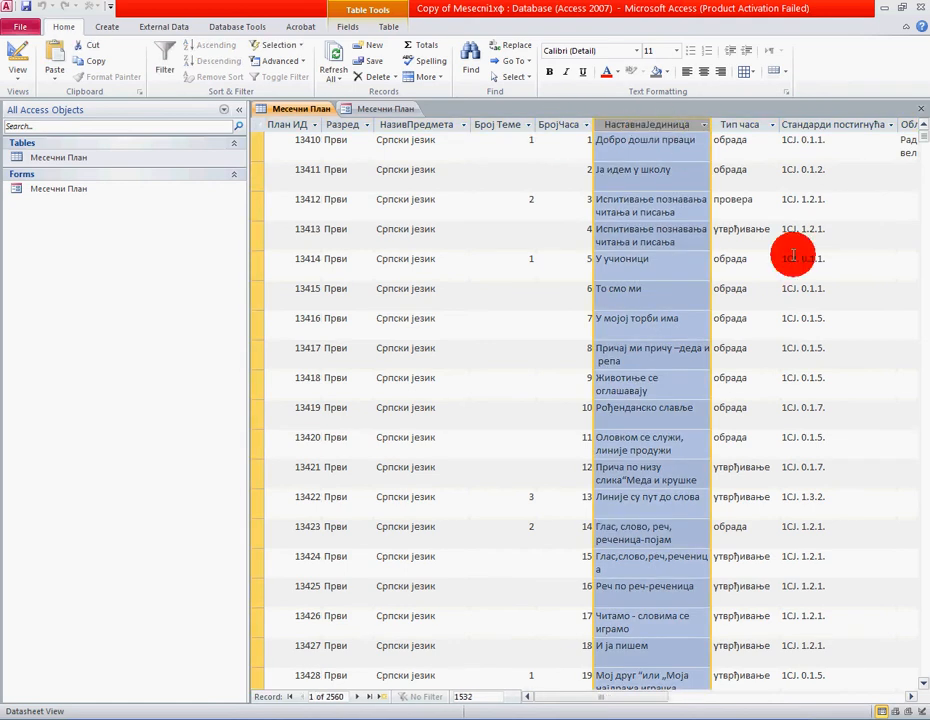
Examine the НаставнаЈединица column down to the Четврти grade Физичко васпитање records, and the Тип часа column back to the first record.
{"action": "left_click_drag", "start_coordinate": [924, 135], "coordinate": [925, 542]}
{"action": "left_click_drag", "start_coordinate": [925, 541], "coordinate": [926, 657]}
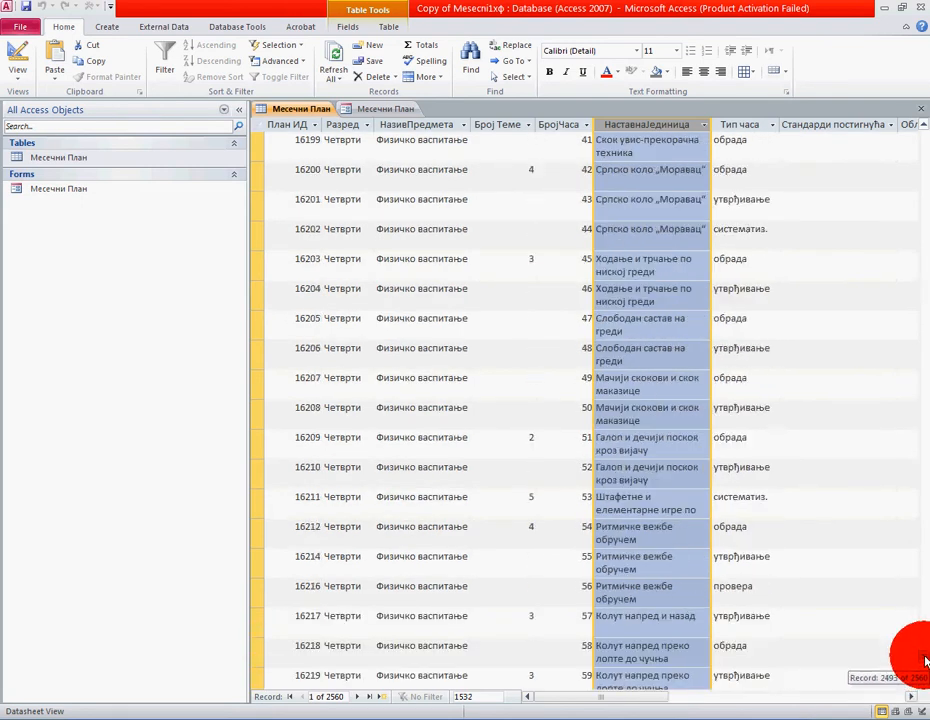
{"action": "left_click", "coordinate": [738, 124]}
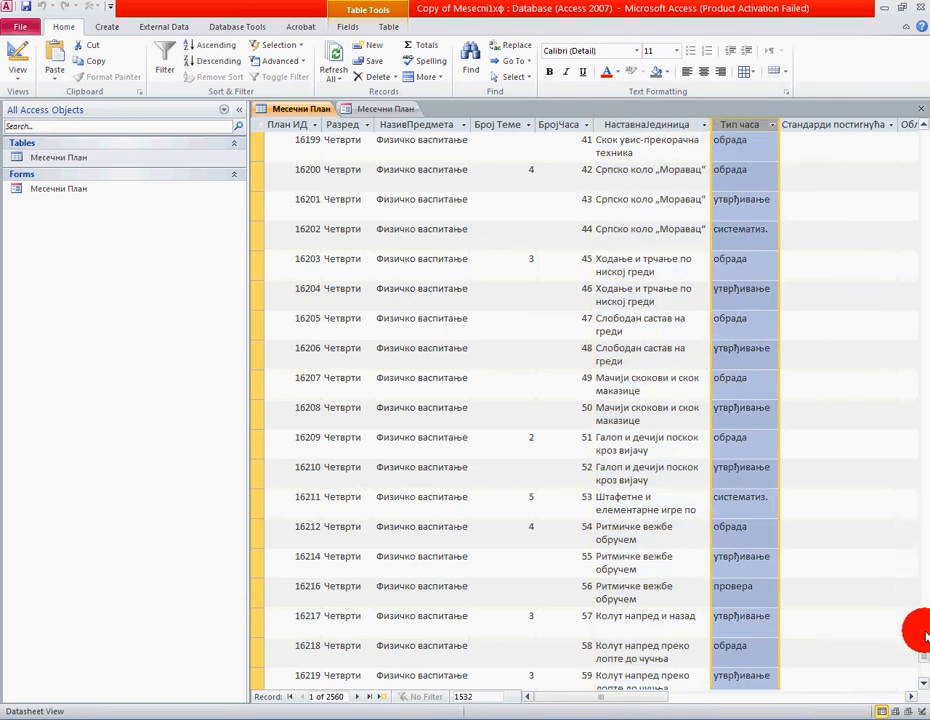
{"action": "left_click_drag", "start_coordinate": [923, 655], "coordinate": [922, 125]}
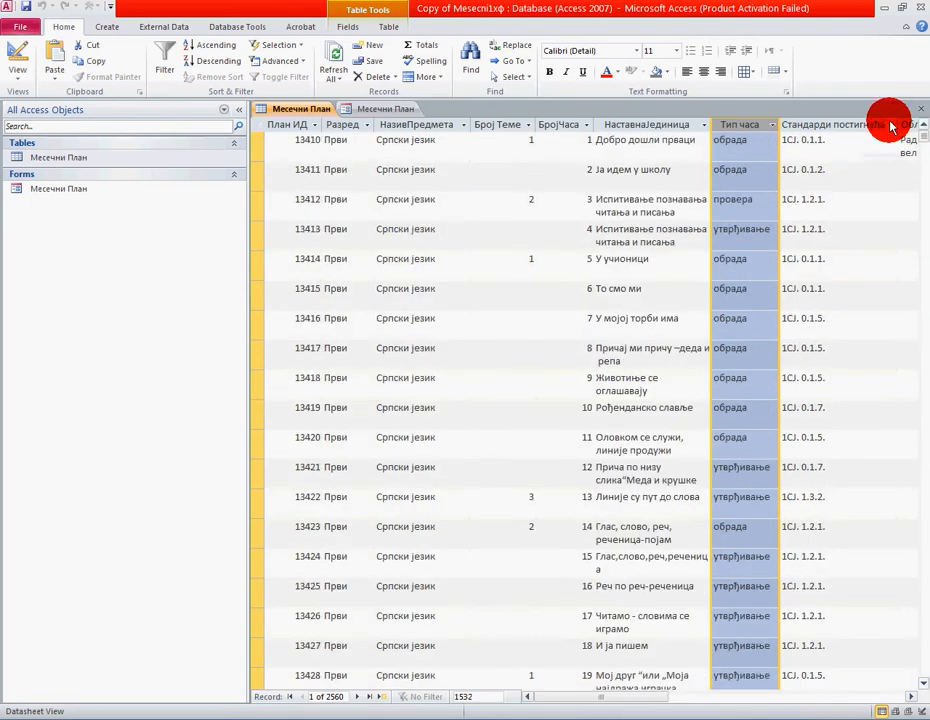
Examine the Стандарди постигнућа column from the first Српски језик records through Математика to the Други grade Свет око нас records.
{"action": "left_click", "coordinate": [826, 122]}
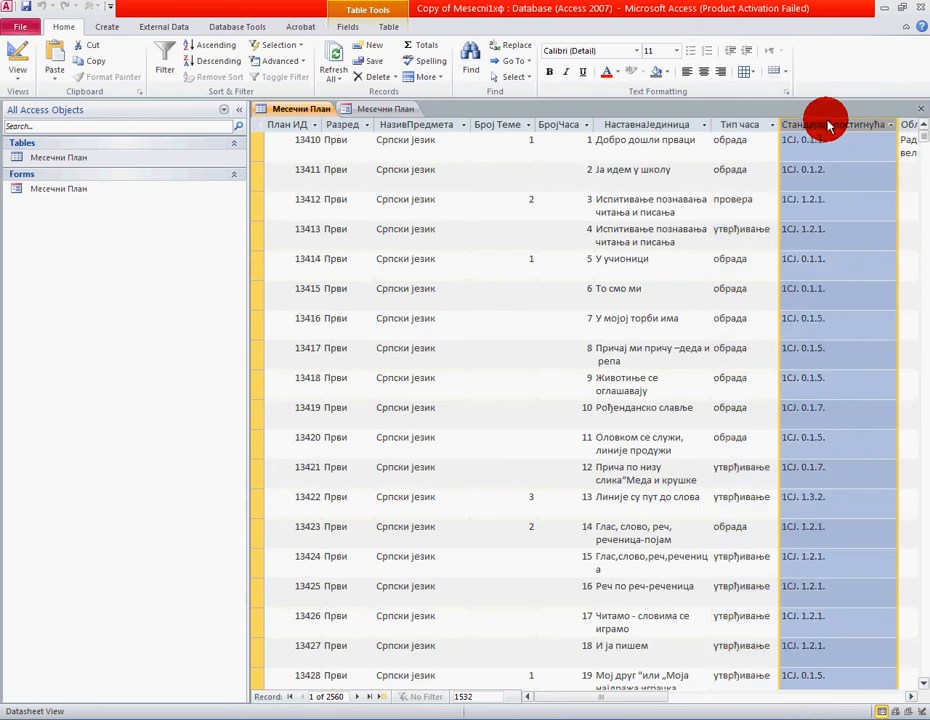
{"action": "scroll", "coordinate": [834, 170], "scroll_direction": "down", "scroll_amount": 20}
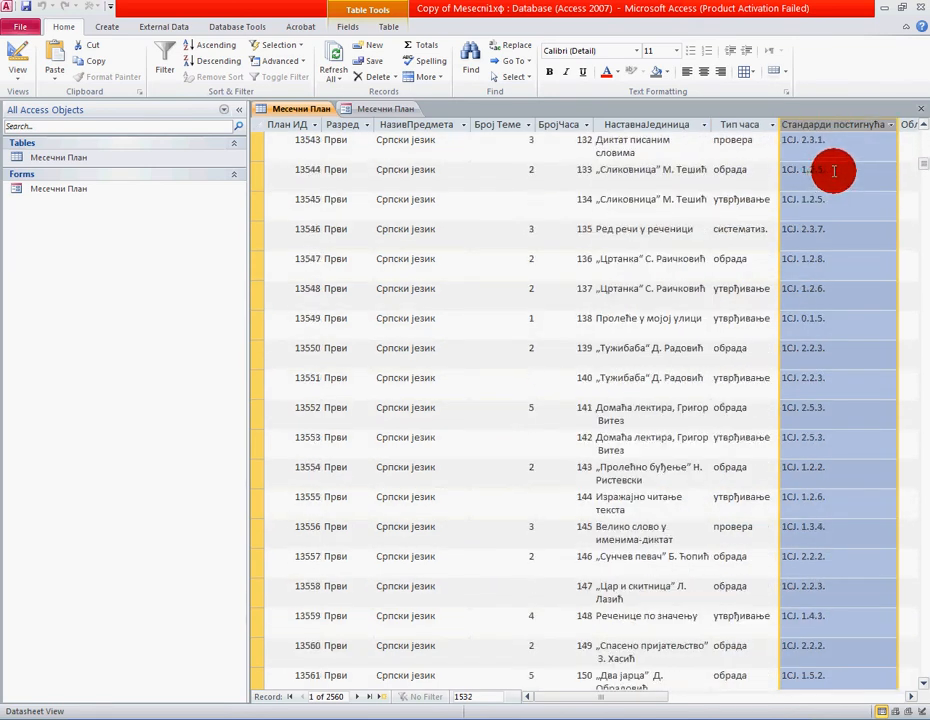
{"action": "scroll", "coordinate": [834, 170], "scroll_direction": "down", "scroll_amount": 20}
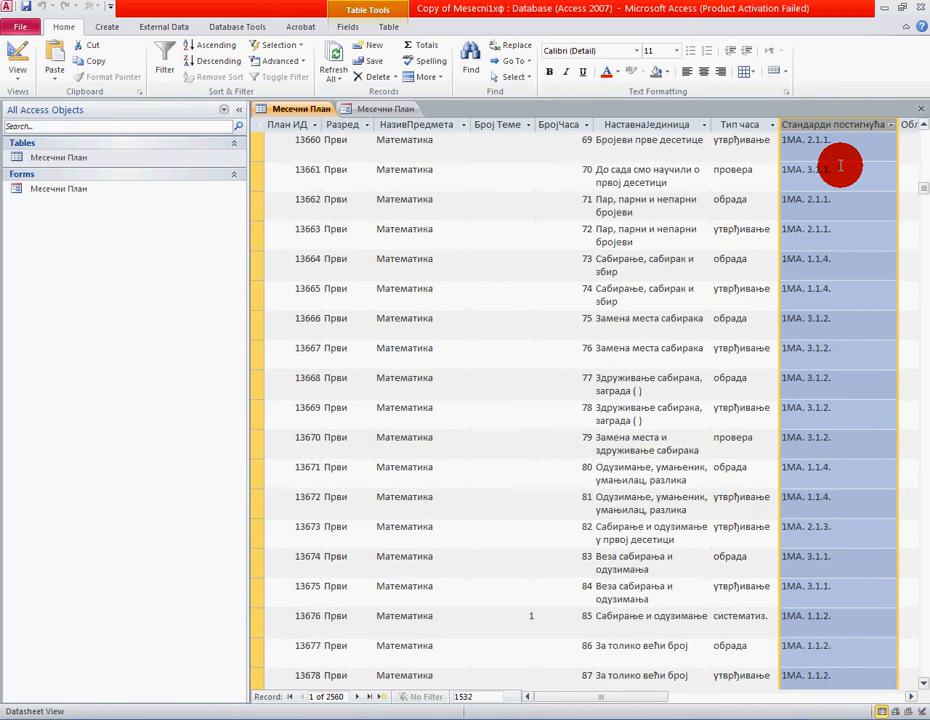
{"action": "scroll", "coordinate": [840, 166], "scroll_direction": "down", "scroll_amount": 20}
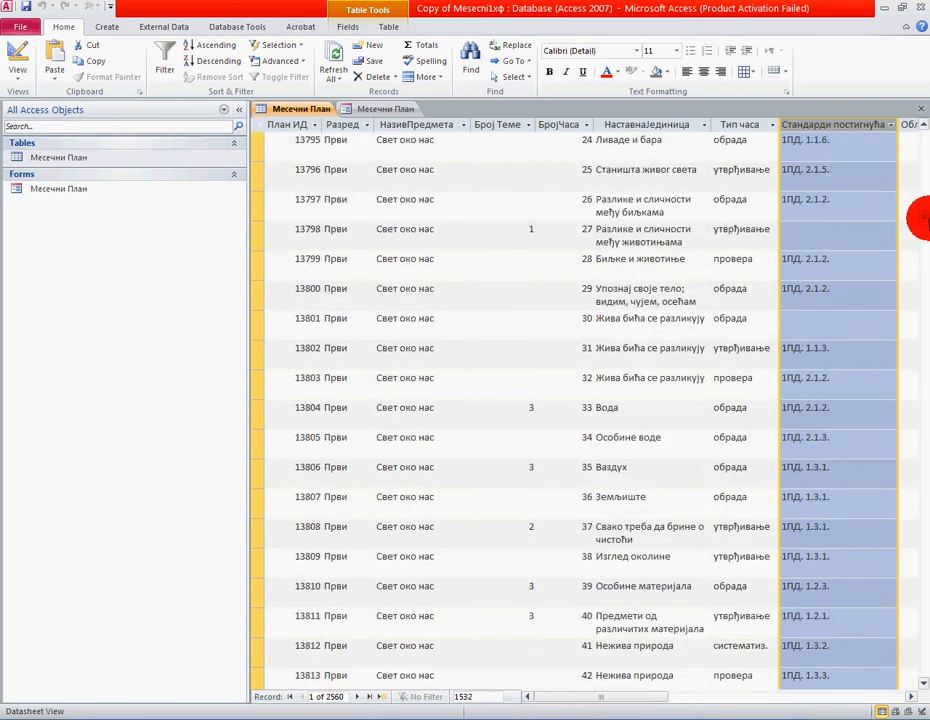
{"action": "left_click_drag", "start_coordinate": [926, 218], "coordinate": [928, 345]}
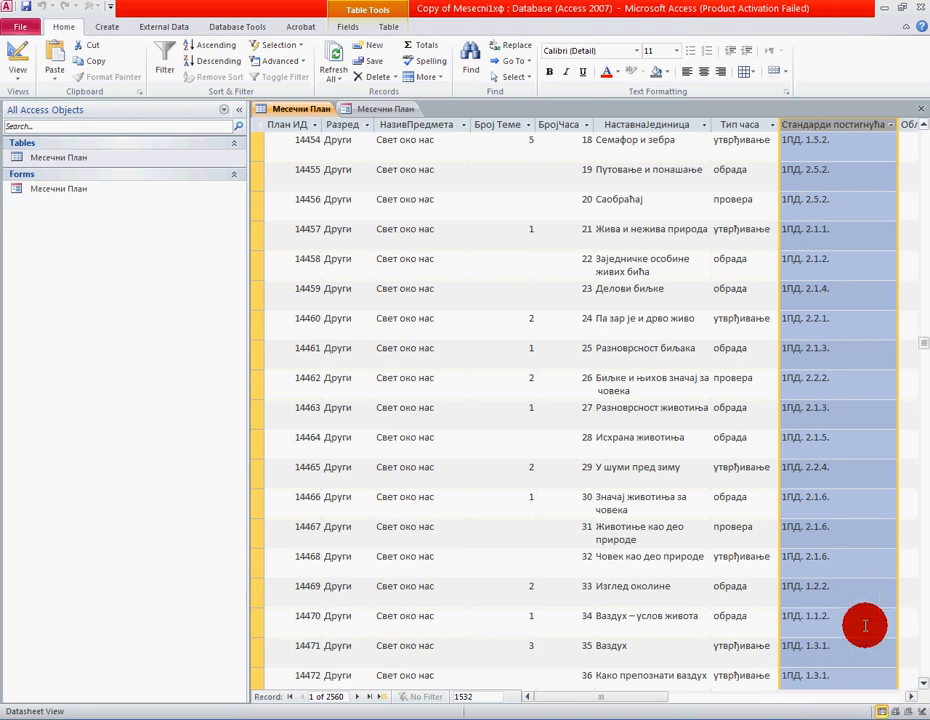
View the Месечни План table in Print Preview, close the preview and return to the table's first record.
{"action": "left_click", "coordinate": [18, 27]}
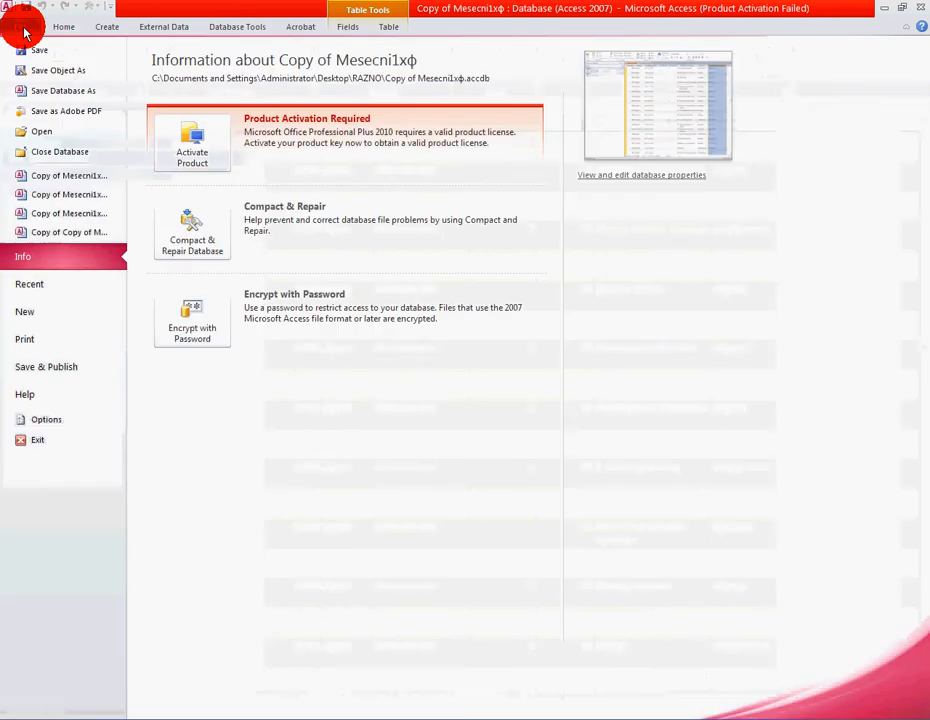
{"action": "left_click", "coordinate": [28, 342]}
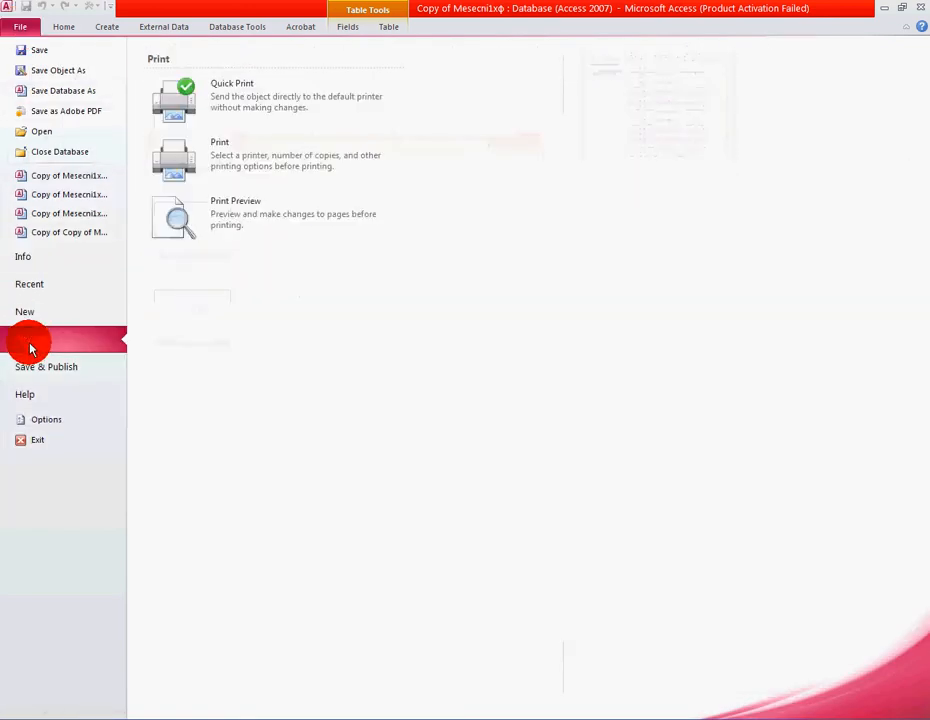
{"action": "left_click", "coordinate": [232, 208]}
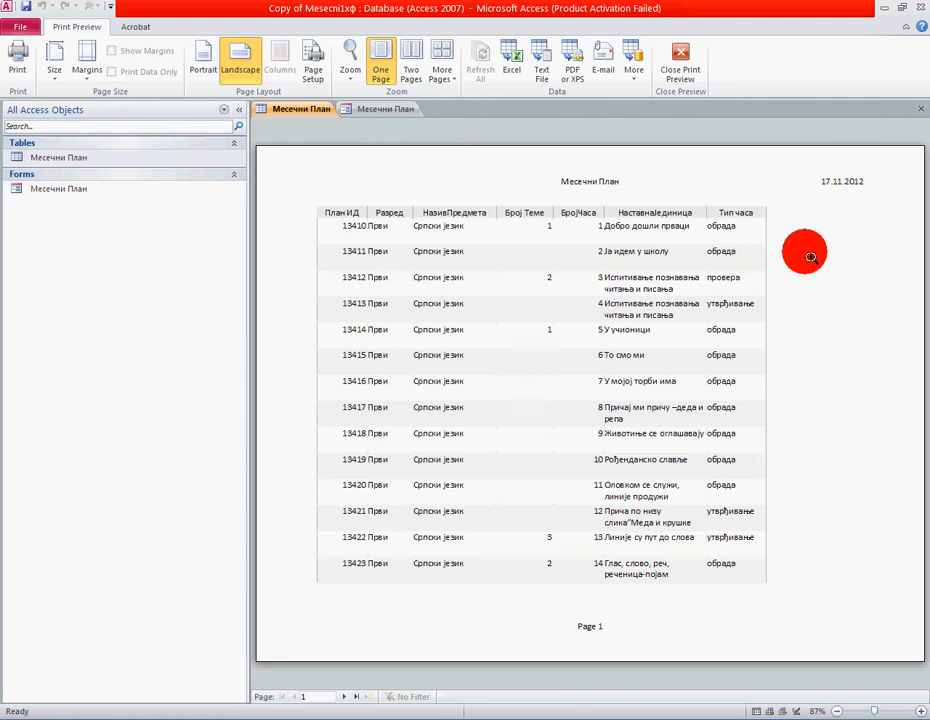
{"action": "left_click", "coordinate": [677, 60]}
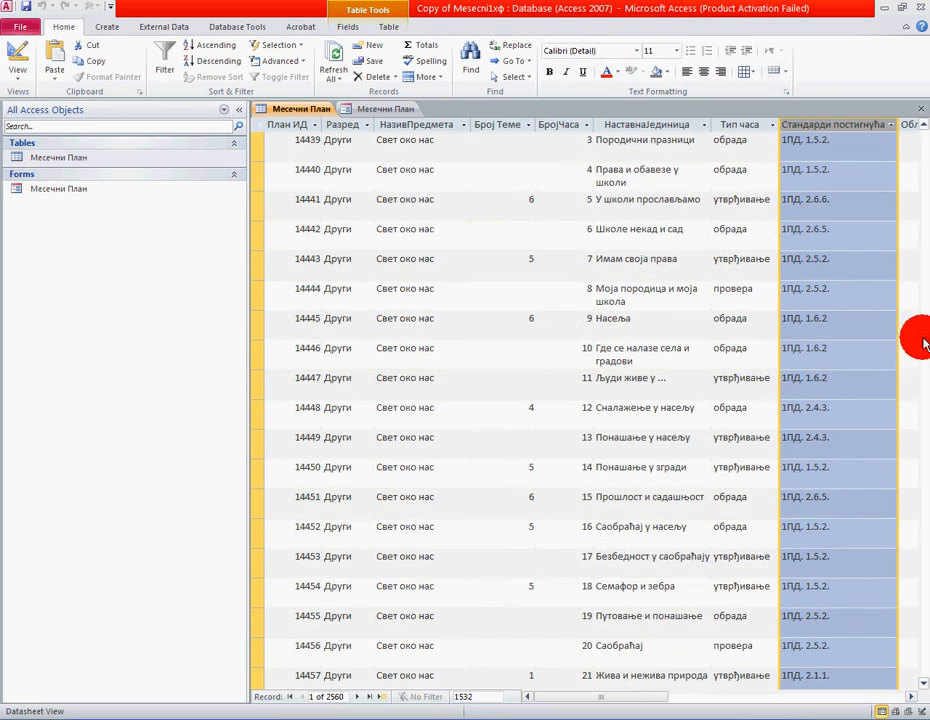
{"action": "left_click_drag", "start_coordinate": [924, 340], "coordinate": [899, 131]}
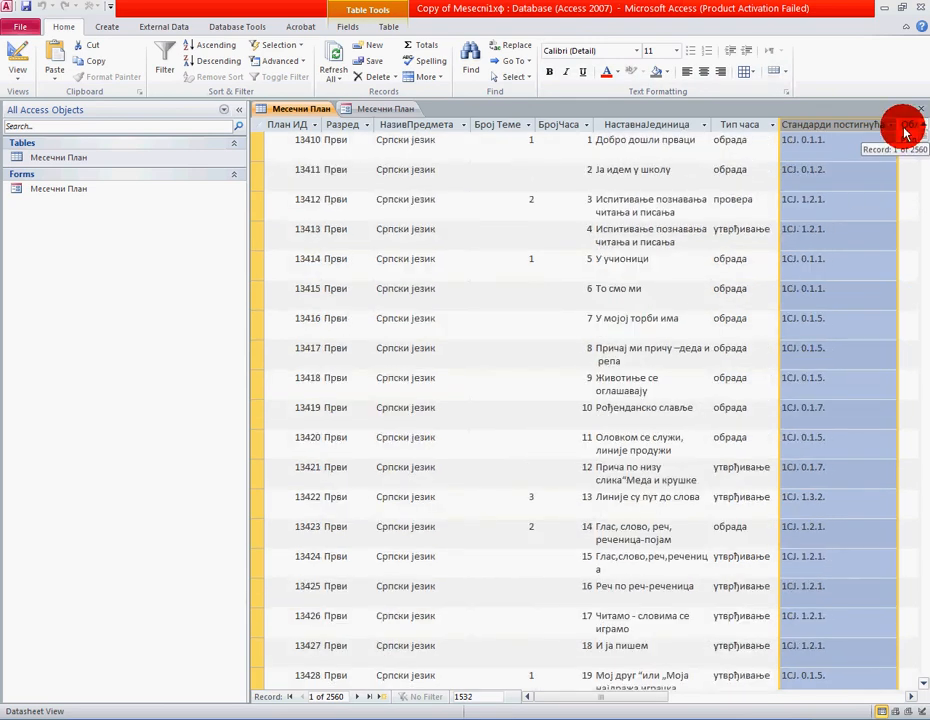
Open the Месечни План form and search its records for 1.
{"action": "double_click", "coordinate": [67, 190]}
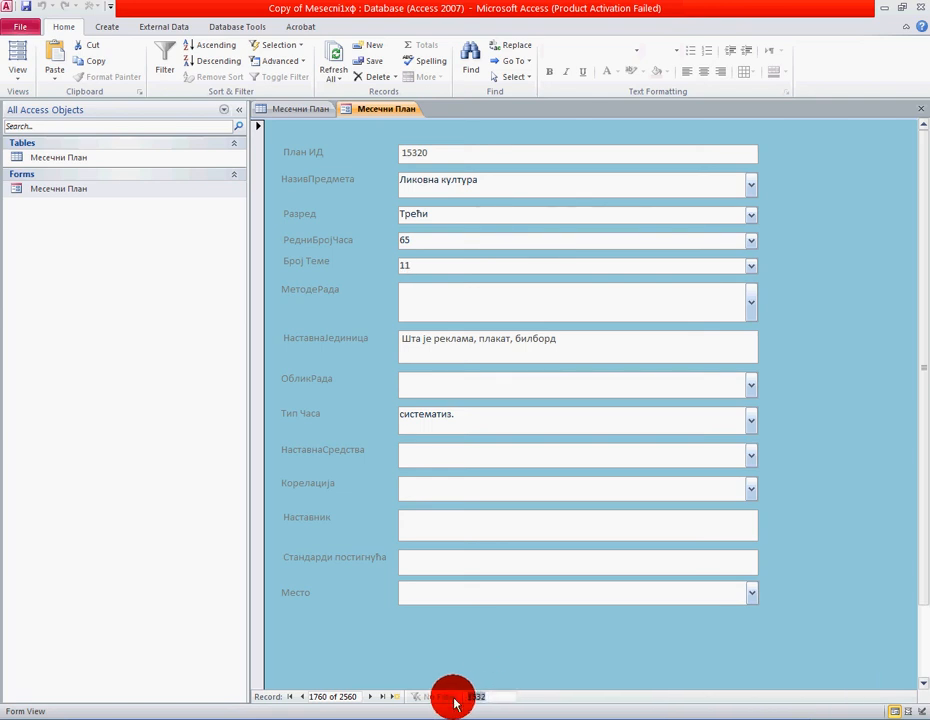
{"action": "left_click", "coordinate": [491, 697]}
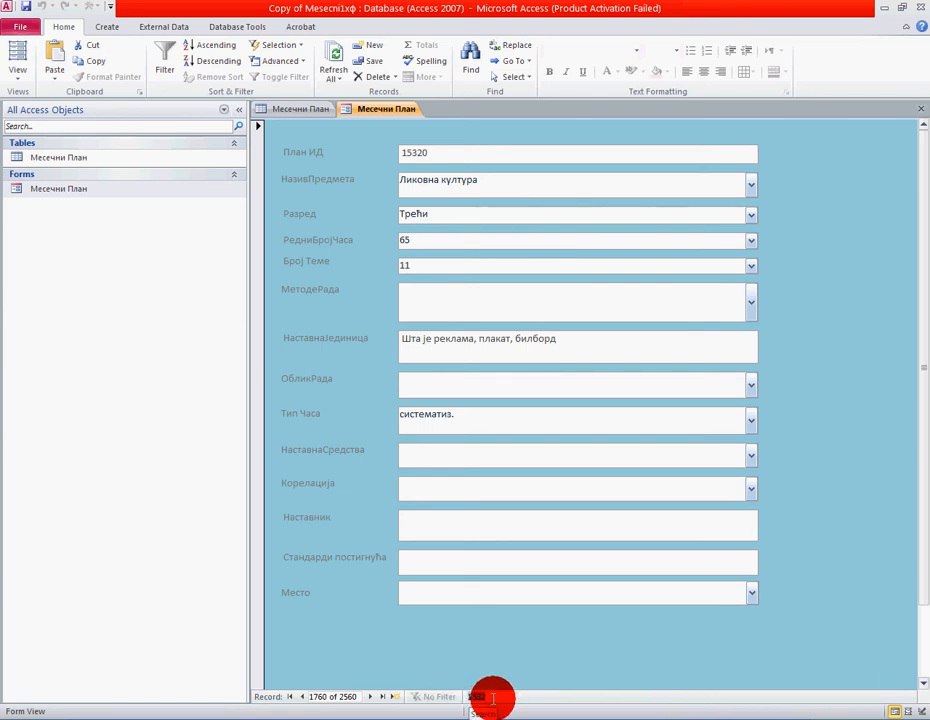
{"action": "type", "text": "1"}
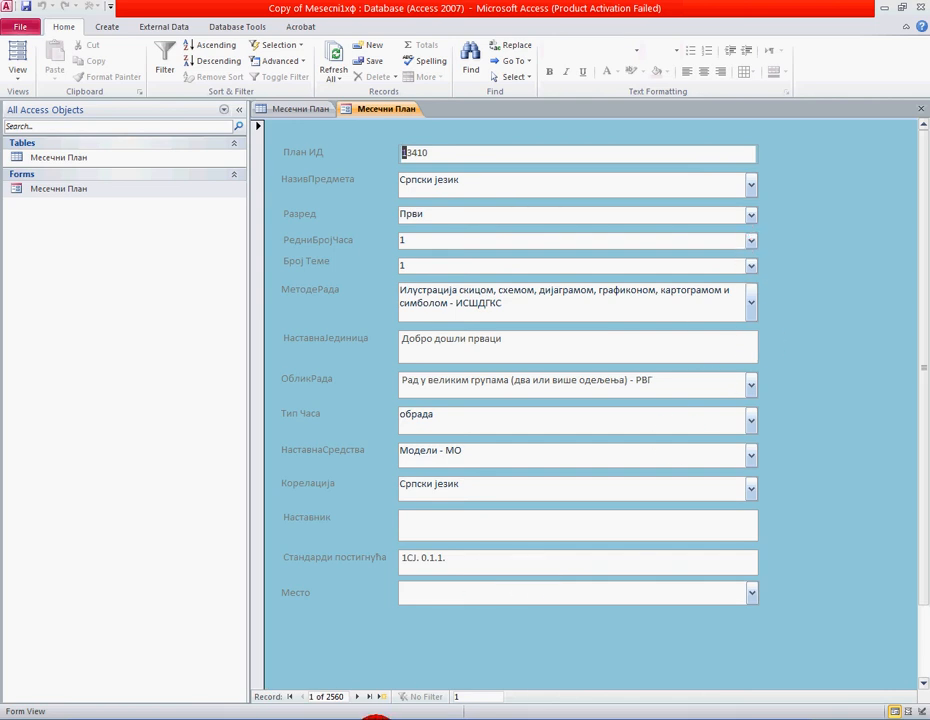
Browse the form's records one by one from record 1 to record 10, following the РедниБројЧаса field.
{"action": "left_click", "coordinate": [358, 697]}
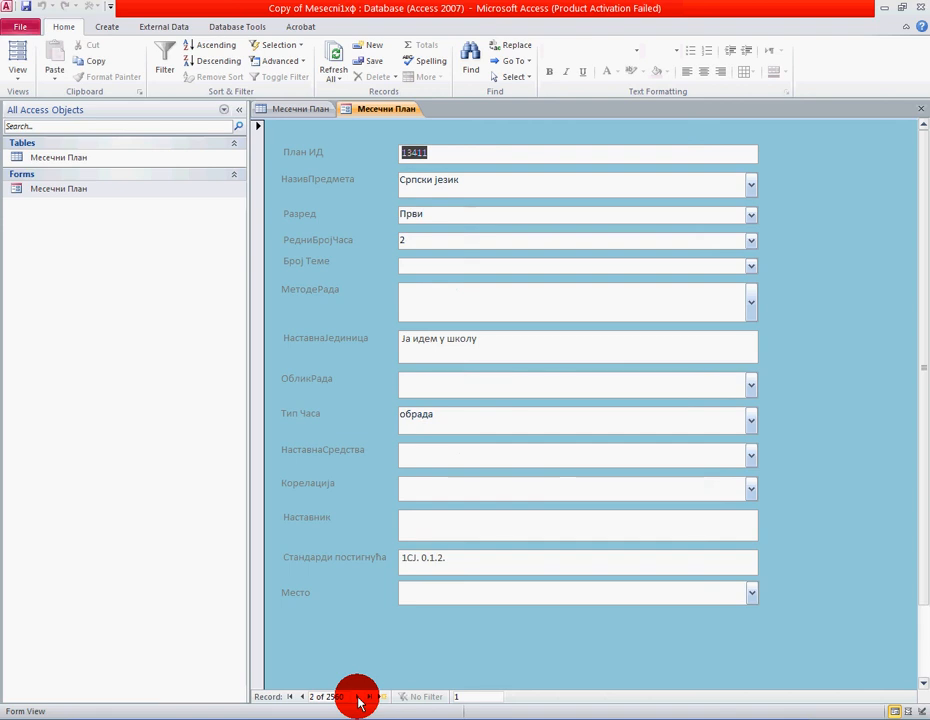
{"action": "double_click", "coordinate": [401, 241]}
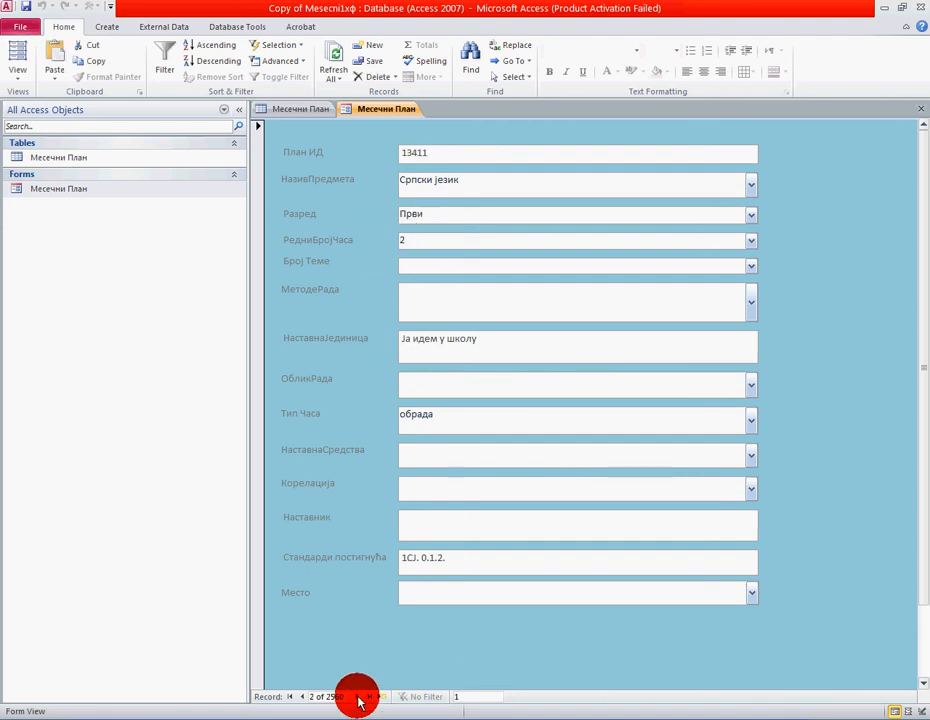
{"action": "left_click", "coordinate": [358, 698]}
{"action": "left_click", "coordinate": [358, 698]}
{"action": "left_click", "coordinate": [358, 698]}
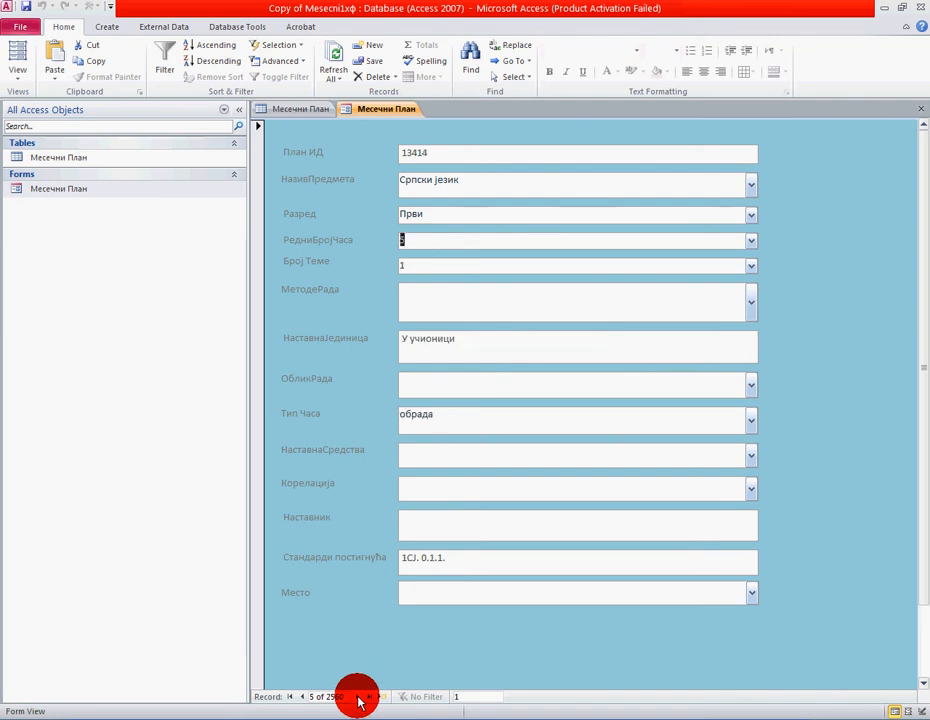
{"action": "left_click", "coordinate": [358, 698]}
{"action": "left_click", "coordinate": [358, 698]}
{"action": "left_click", "coordinate": [358, 698]}
{"action": "left_click", "coordinate": [358, 698]}
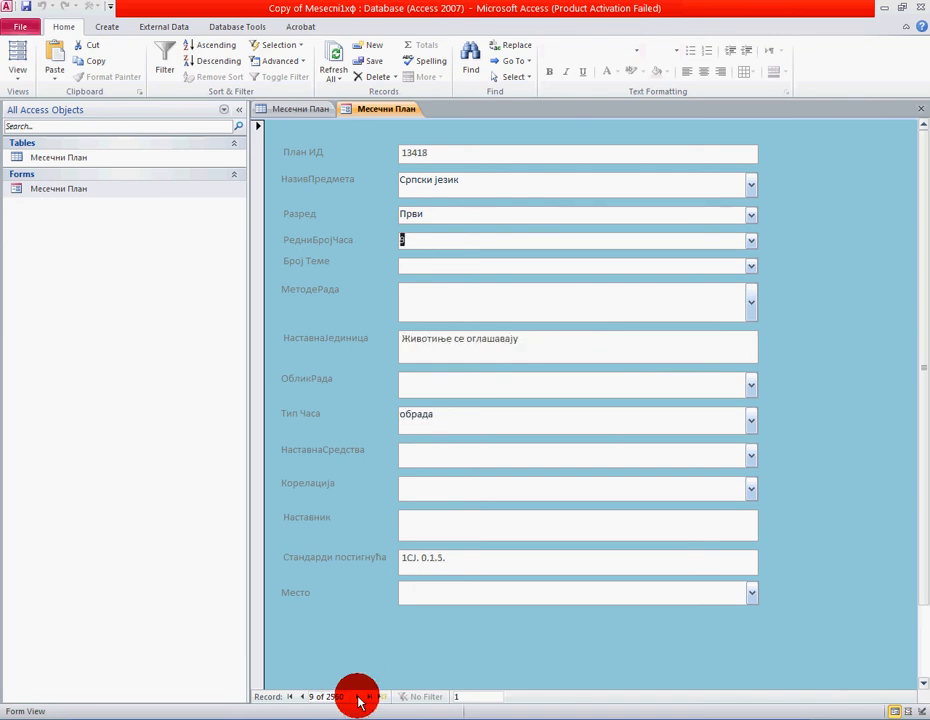
{"action": "left_click", "coordinate": [358, 698]}
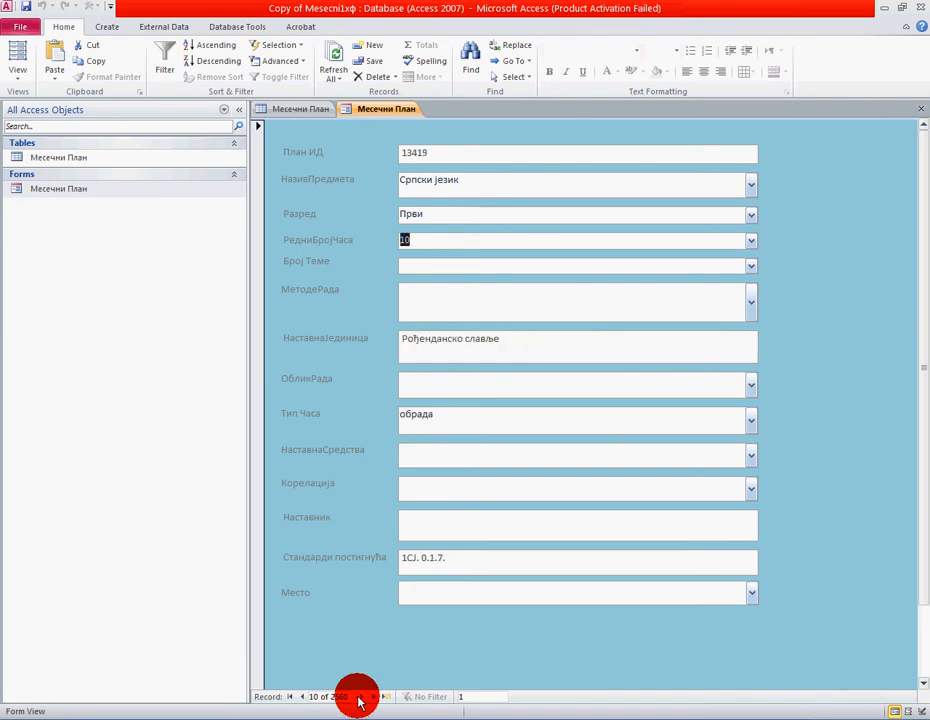
Check the Број Теме choices in record 10, and advance the form to record 13.
{"action": "left_click", "coordinate": [751, 266]}
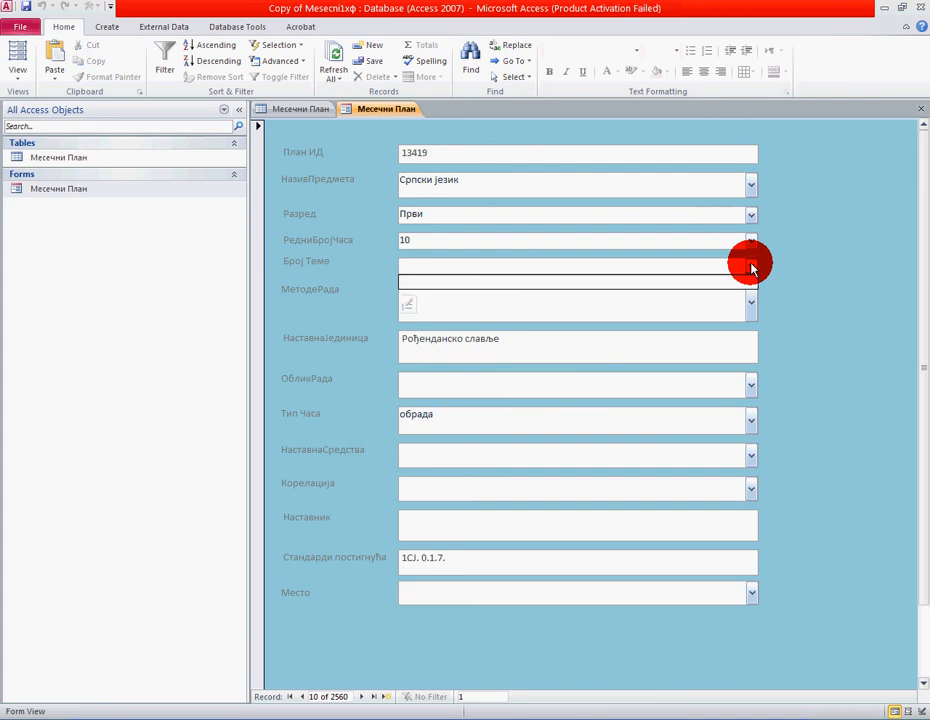
{"action": "left_click", "coordinate": [751, 266]}
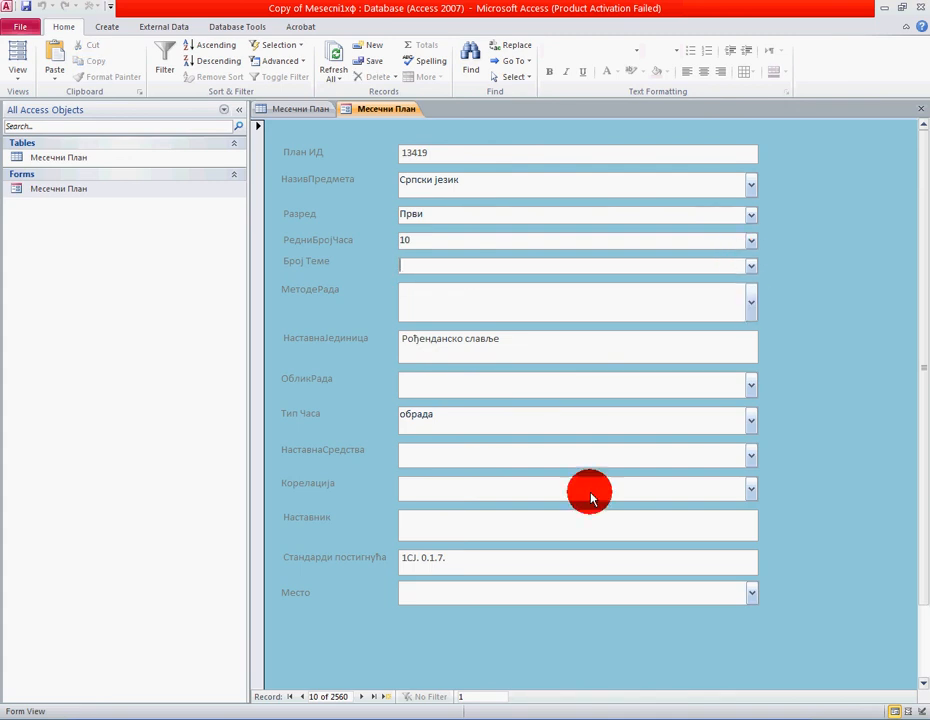
{"action": "left_click", "coordinate": [361, 697]}
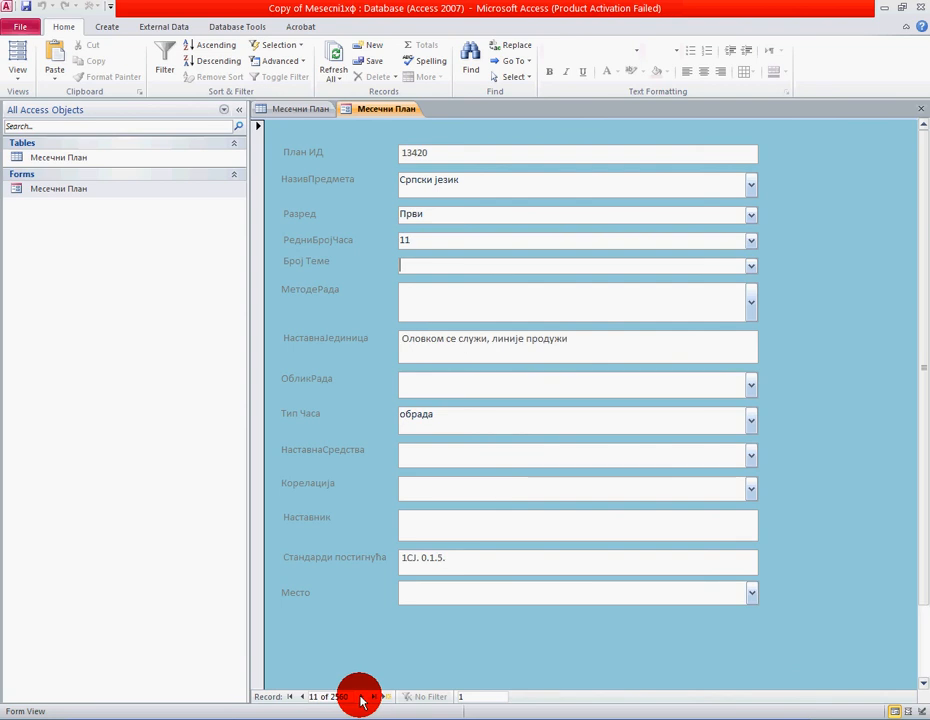
{"action": "left_click", "coordinate": [361, 697]}
{"action": "left_click", "coordinate": [361, 697]}
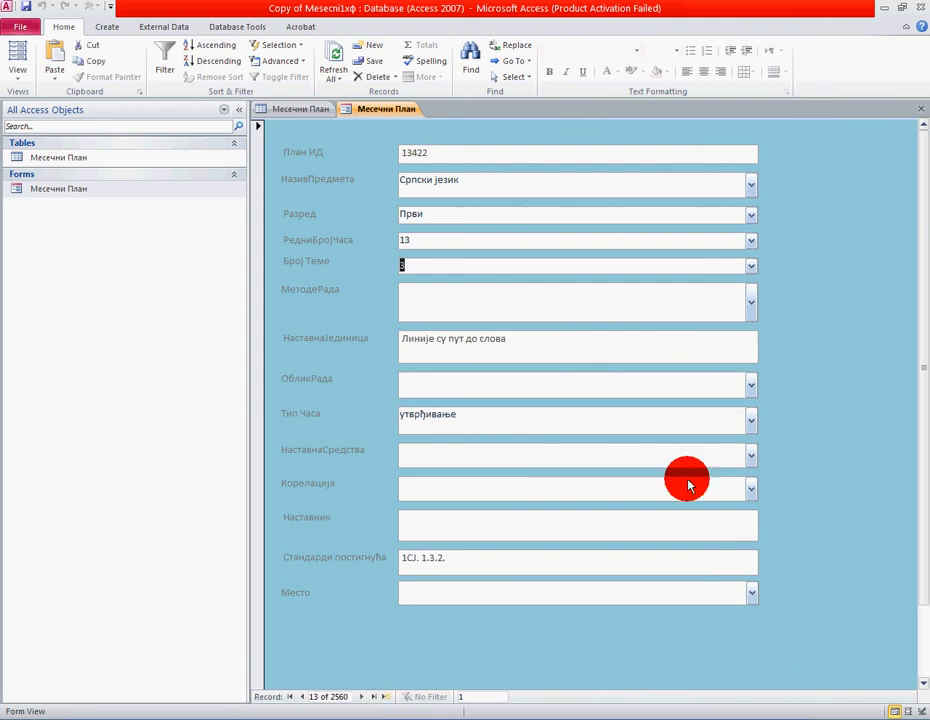
Review the full list of МетодеРада choices for record 13 without selecting one.
{"action": "left_click", "coordinate": [751, 300]}
{"action": "scroll", "coordinate": [714, 386], "scroll_direction": "down", "scroll_amount": 1}
{"action": "scroll", "coordinate": [714, 386], "scroll_direction": "down", "scroll_amount": 11}
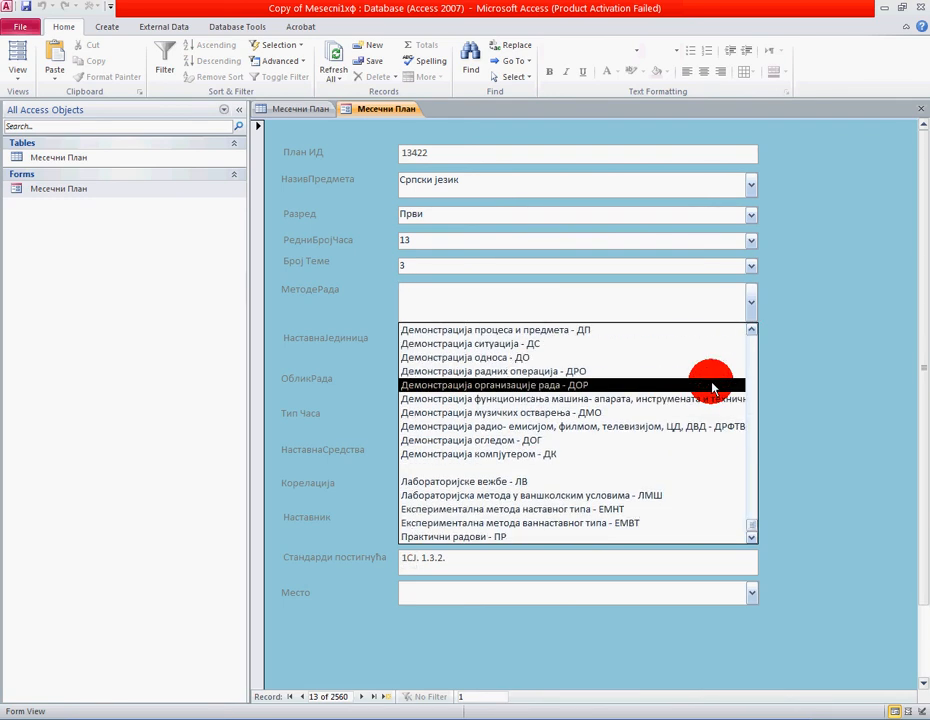
{"action": "scroll", "coordinate": [714, 386], "scroll_direction": "up", "scroll_amount": 12}
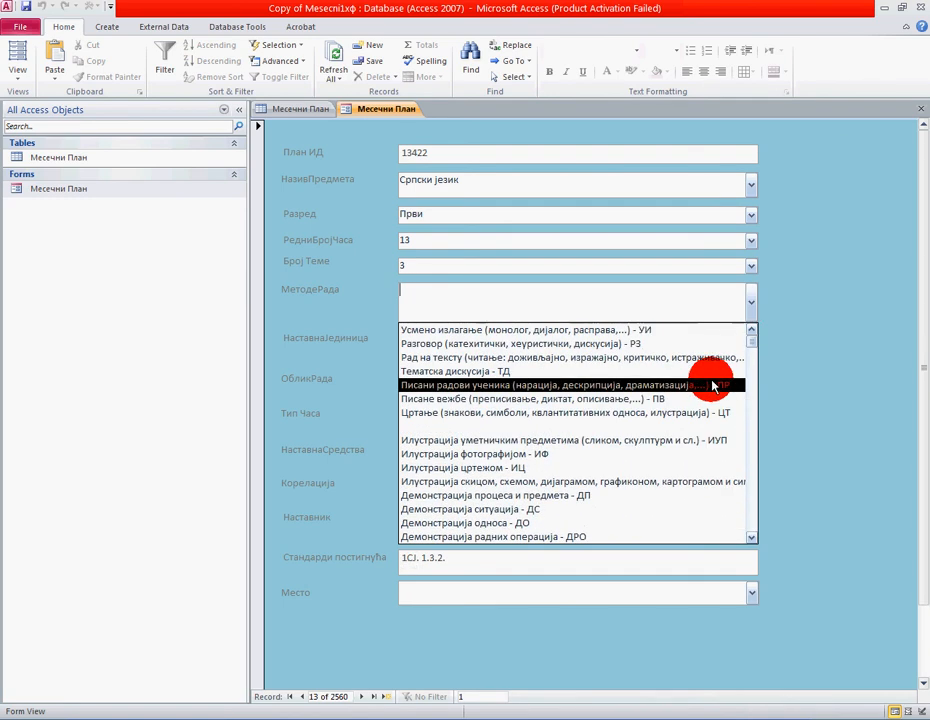
{"action": "left_click", "coordinate": [827, 337]}
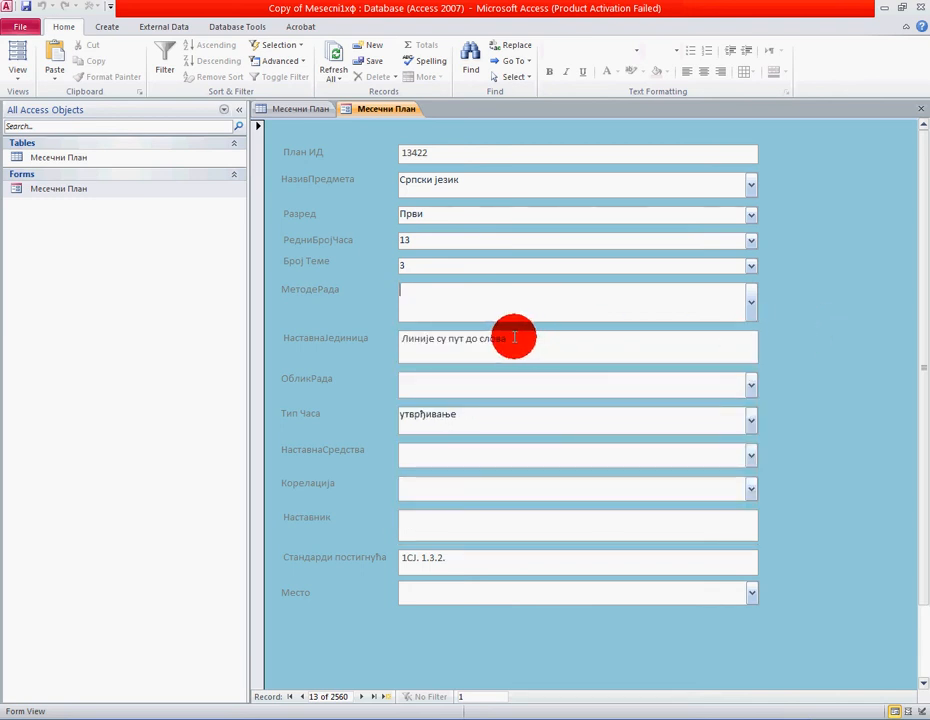
Review the ОбликРада choices for record 13 without selecting one.
{"action": "left_click", "coordinate": [751, 385]}
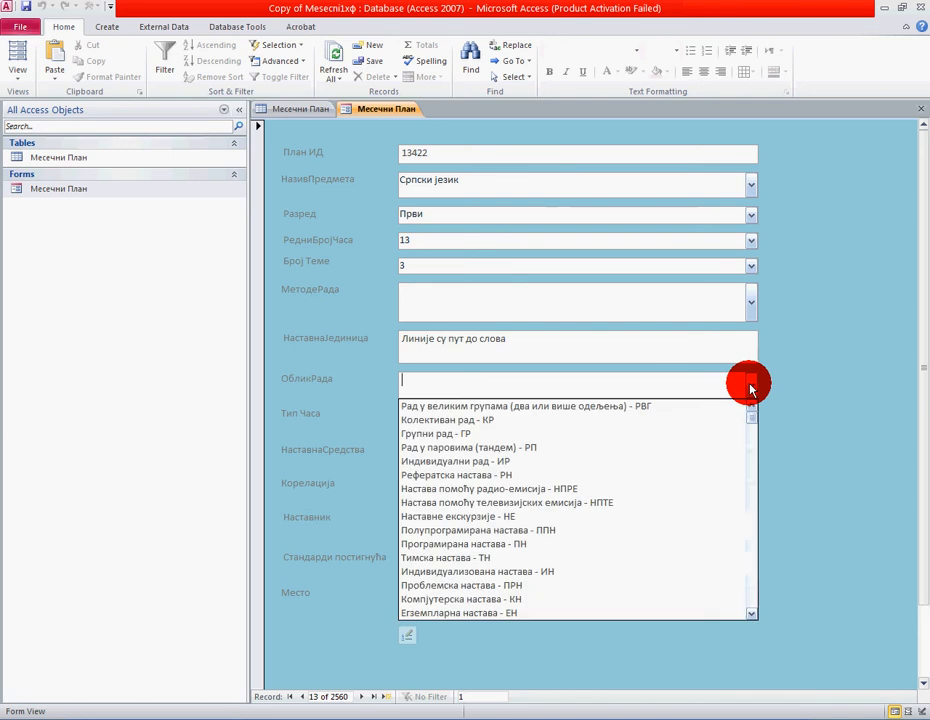
{"action": "scroll", "coordinate": [668, 437], "scroll_direction": "down", "scroll_amount": 2}
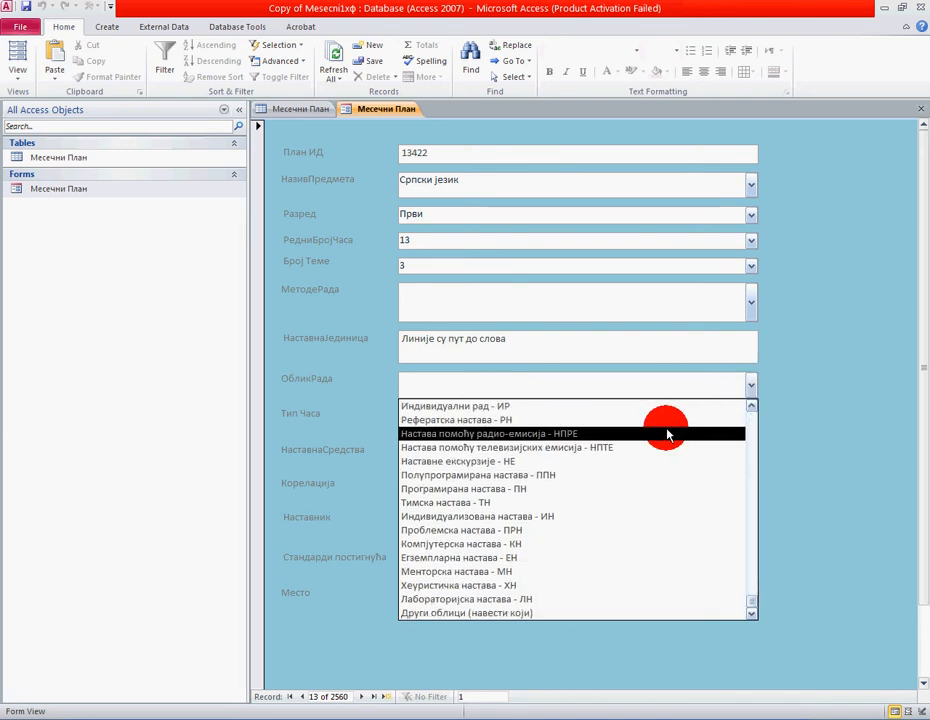
{"action": "scroll", "coordinate": [668, 433], "scroll_direction": "up", "scroll_amount": 4}
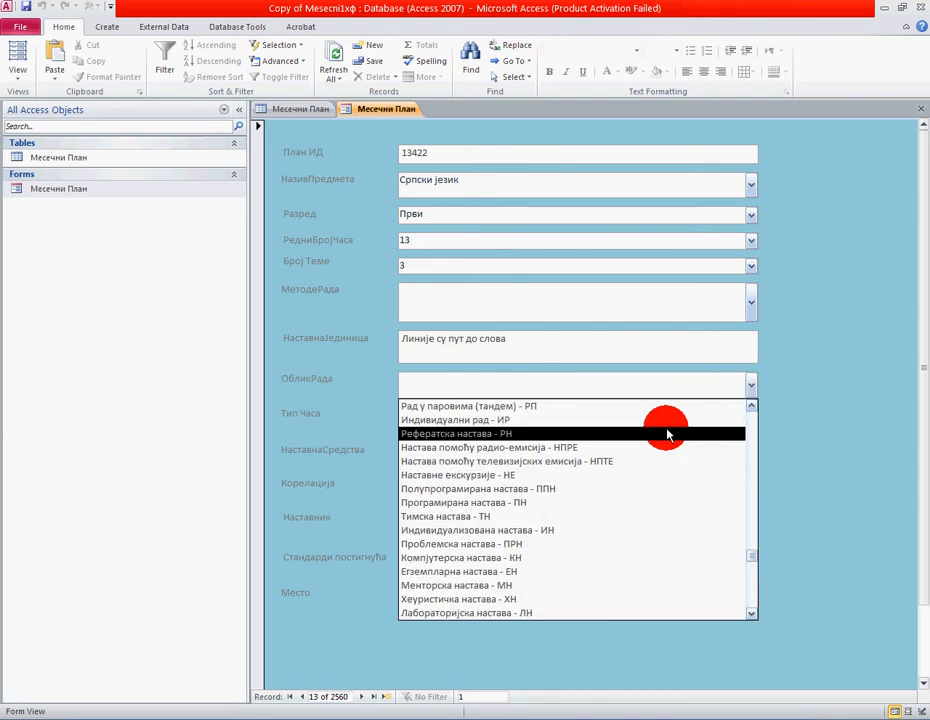
{"action": "left_click", "coordinate": [858, 382]}
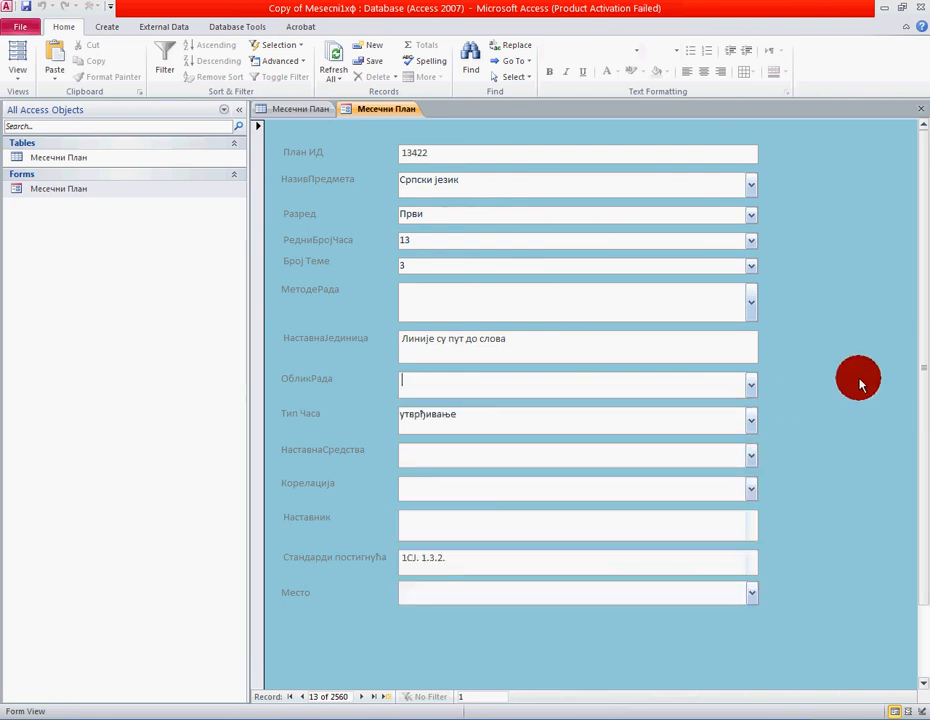
Review the НаставнаСредства choices for record 13 without selecting one.
{"action": "left_click", "coordinate": [750, 455]}
{"action": "scroll", "coordinate": [704, 484], "scroll_direction": "down", "scroll_amount": 3}
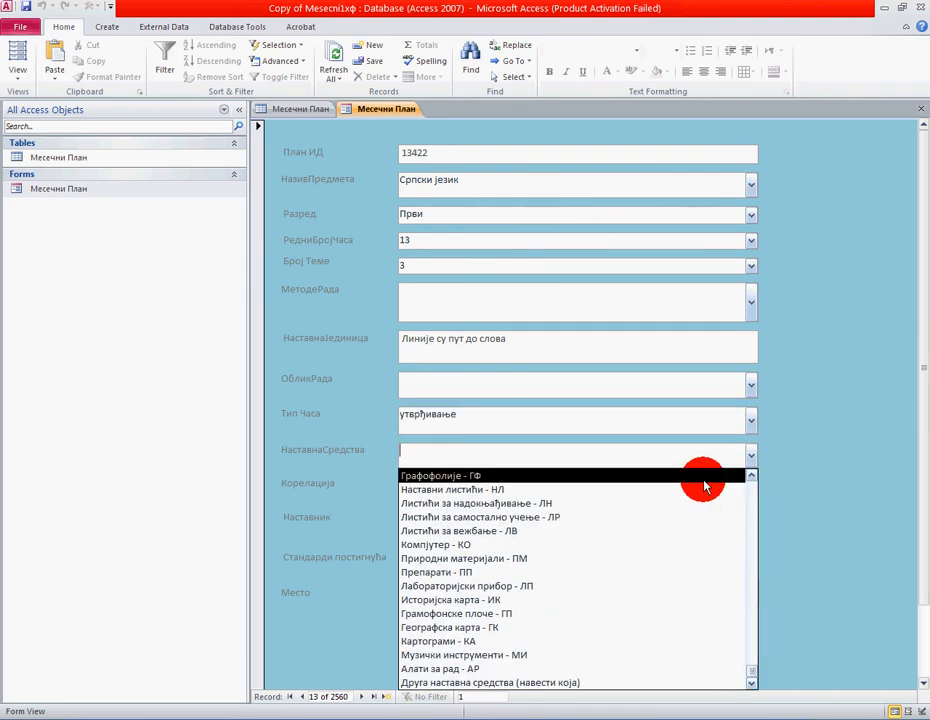
{"action": "scroll", "coordinate": [704, 484], "scroll_direction": "up", "scroll_amount": 3}
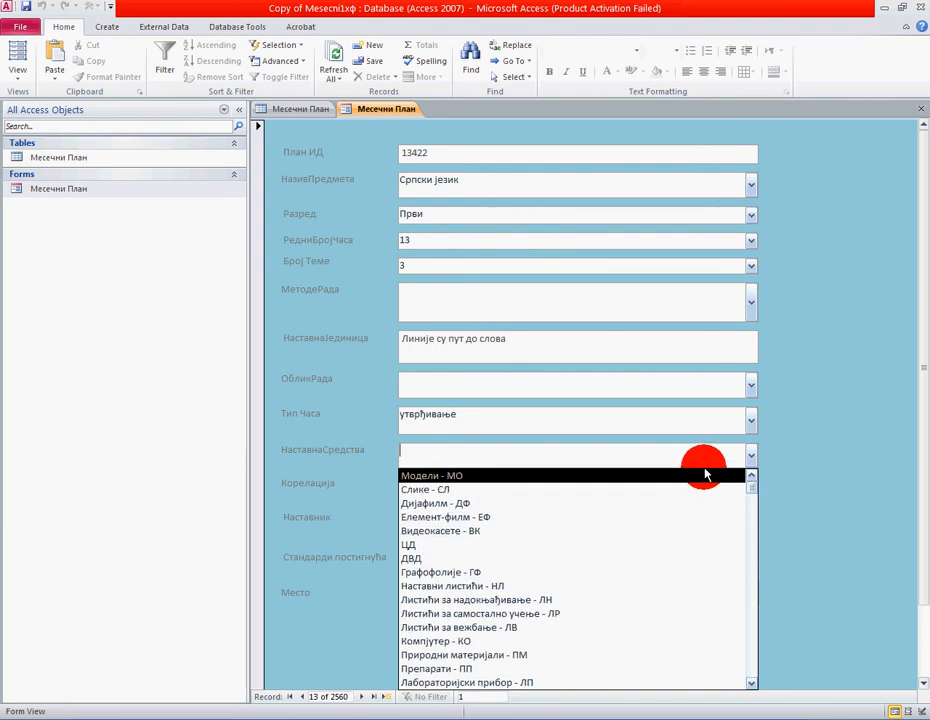
{"action": "left_click", "coordinate": [818, 460]}
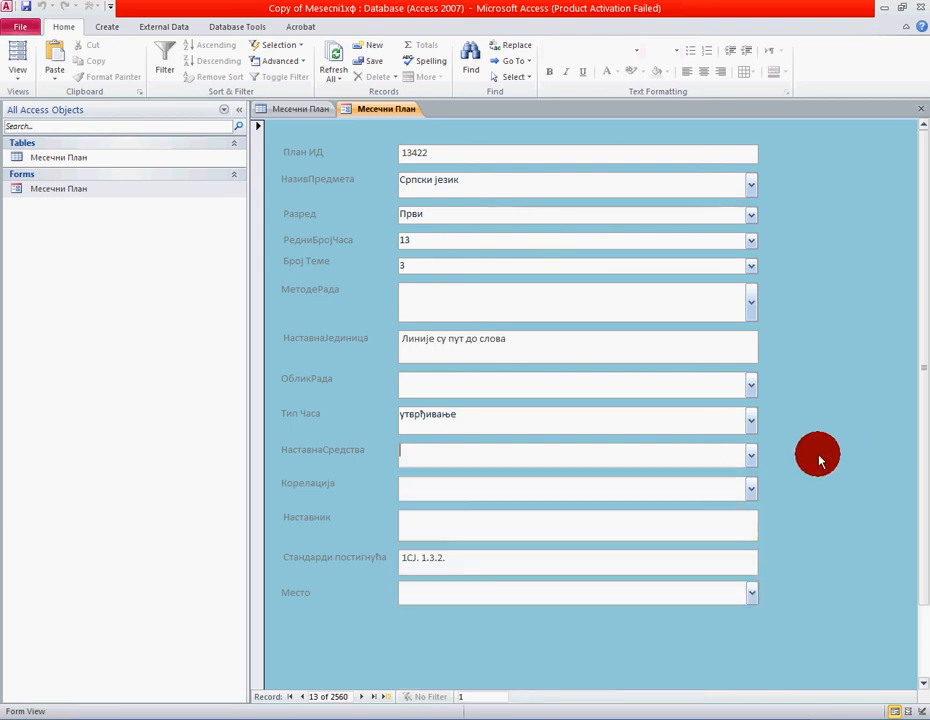
Review the full list of Корелација choices for record 13 without selecting one.
{"action": "left_click", "coordinate": [751, 490]}
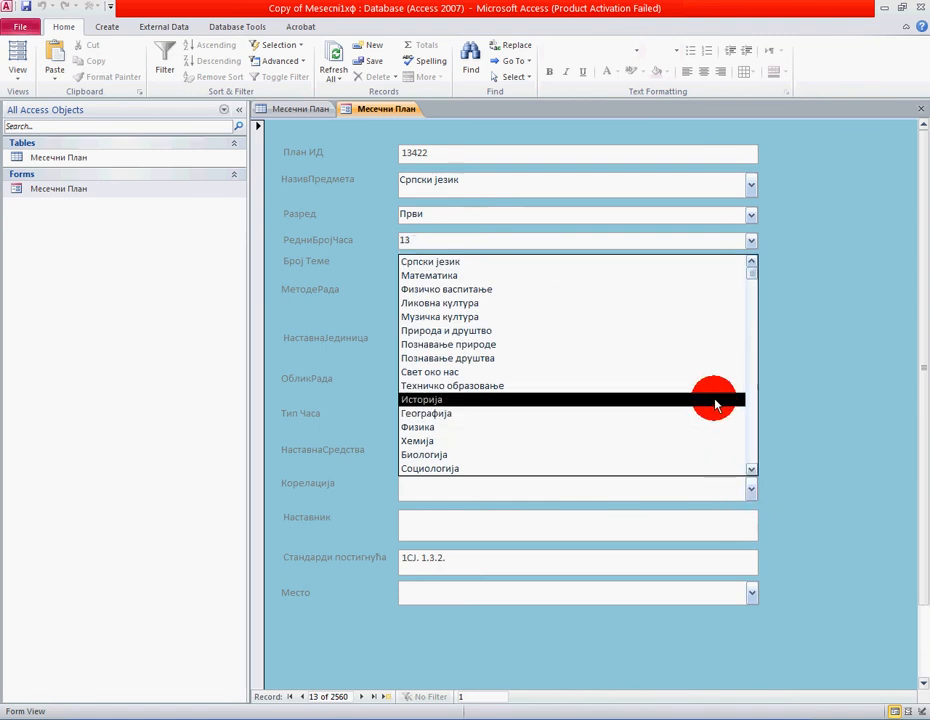
{"action": "scroll", "coordinate": [716, 404], "scroll_direction": "down", "scroll_amount": 5}
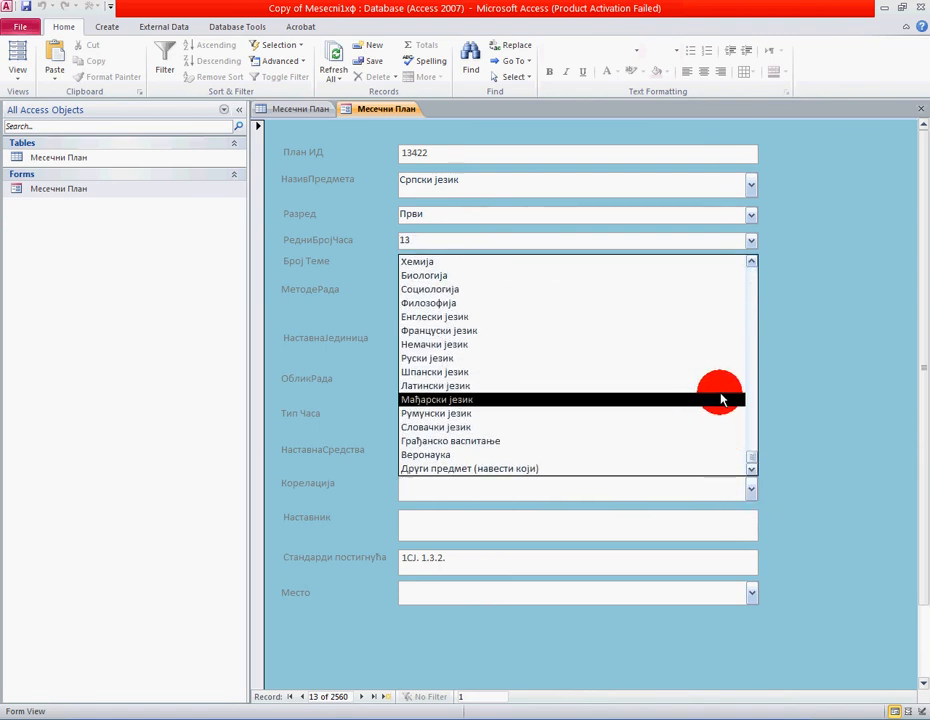
{"action": "scroll", "coordinate": [720, 399], "scroll_direction": "up", "scroll_amount": 5}
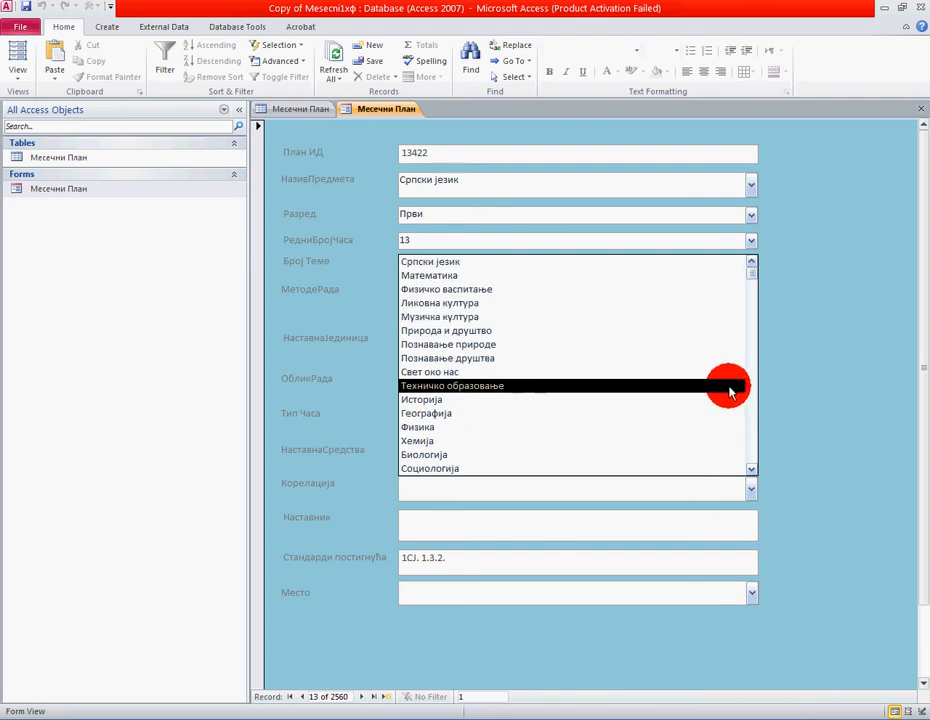
{"action": "left_click", "coordinate": [820, 410]}
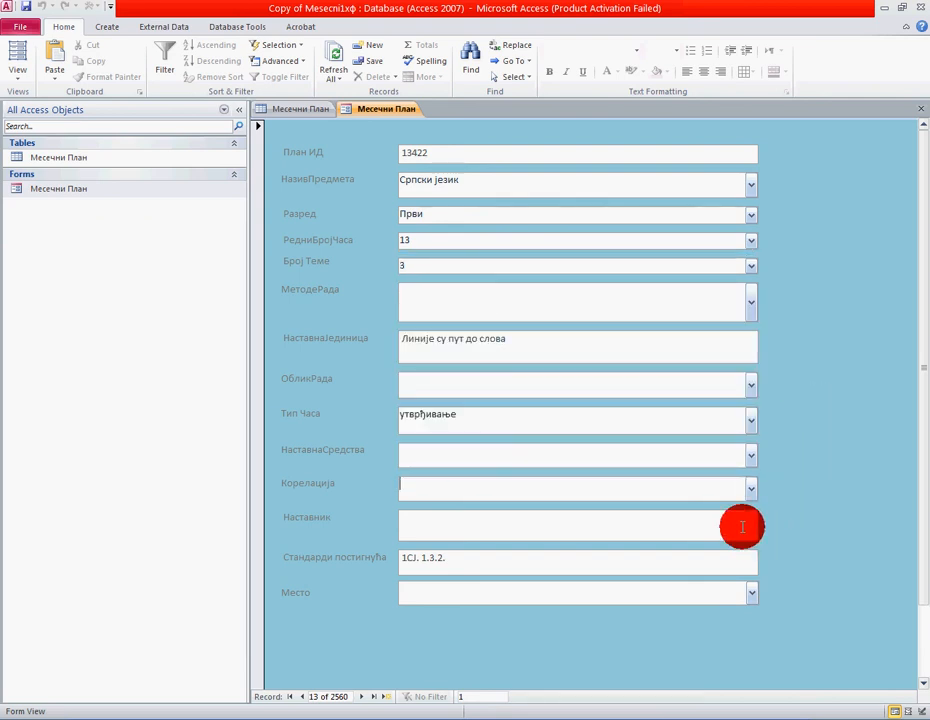
Enter "Ime i prezime nastavnika" as the Наставник of record 13 and set its Место to Крагујевац.
{"action": "left_click", "coordinate": [440, 531]}
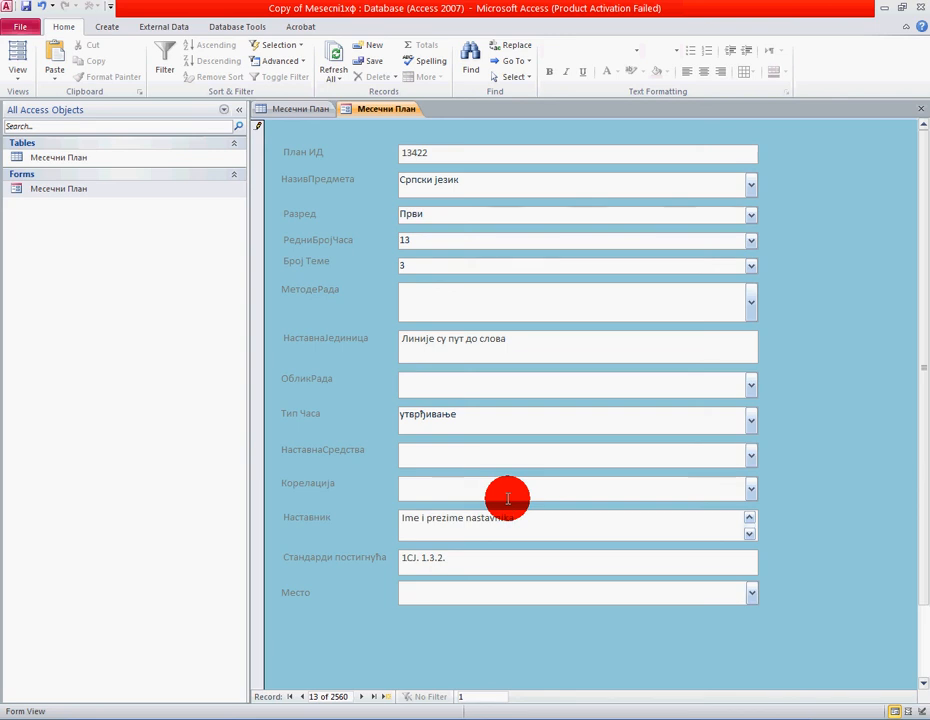
{"action": "left_click", "coordinate": [677, 592]}
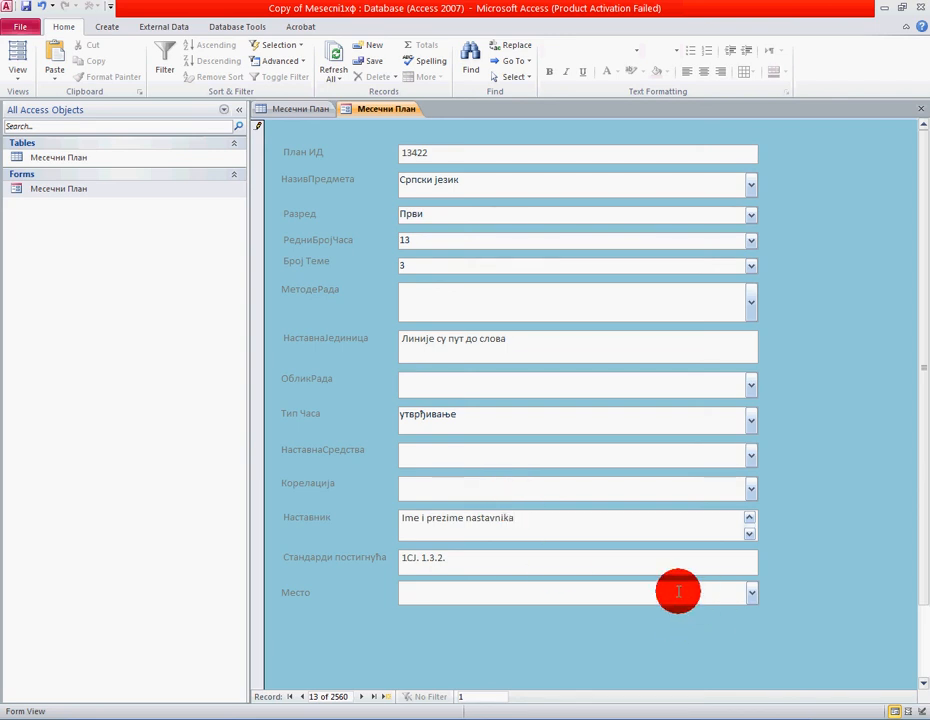
{"action": "left_click", "coordinate": [755, 598]}
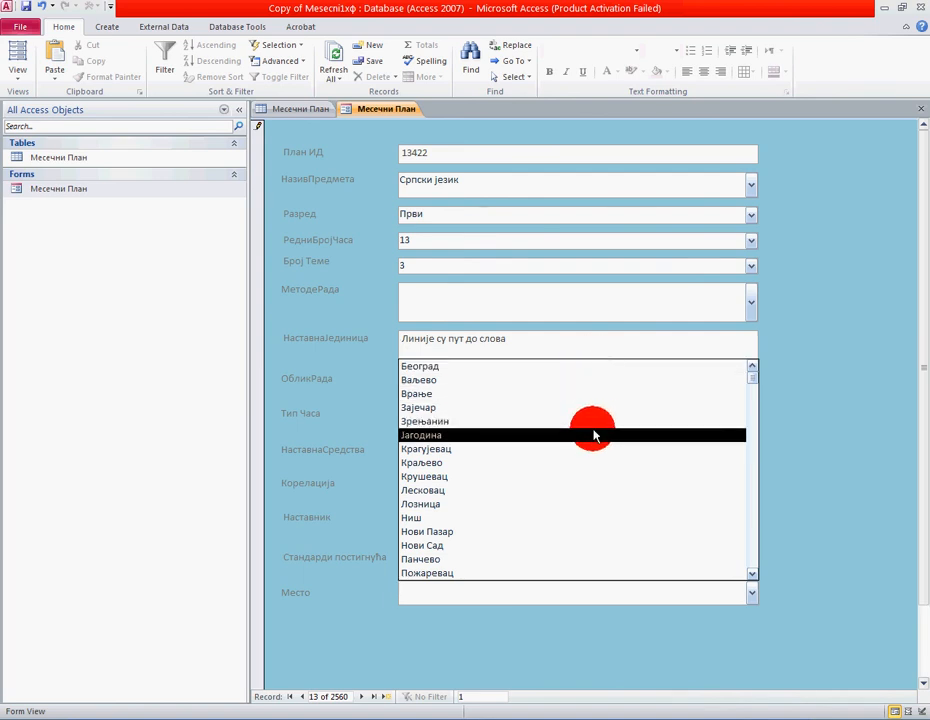
{"action": "left_click", "coordinate": [593, 449]}
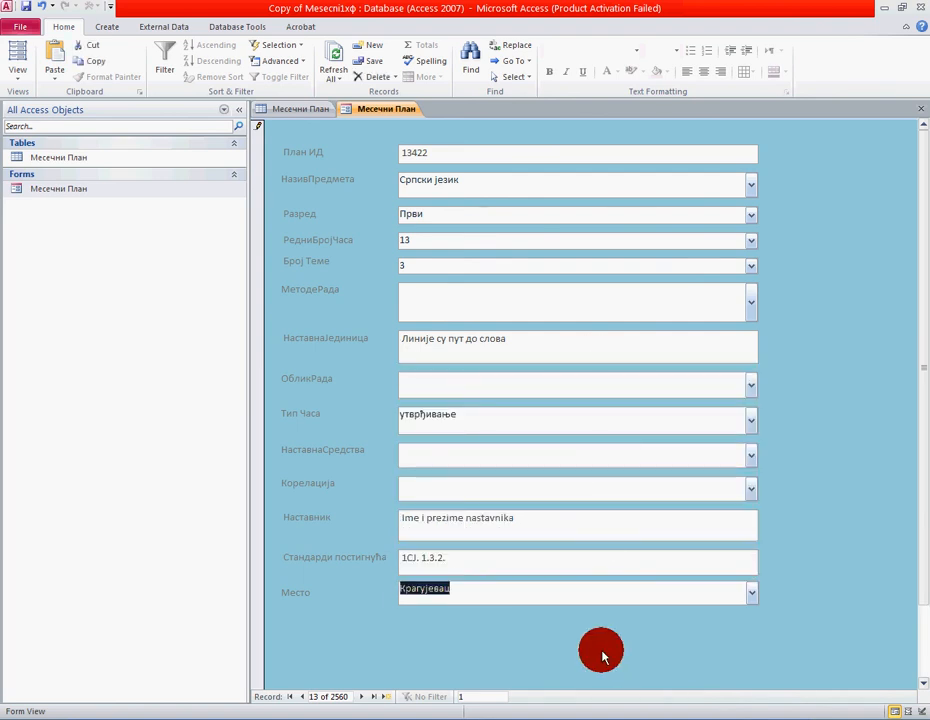
{"action": "left_click", "coordinate": [581, 592]}
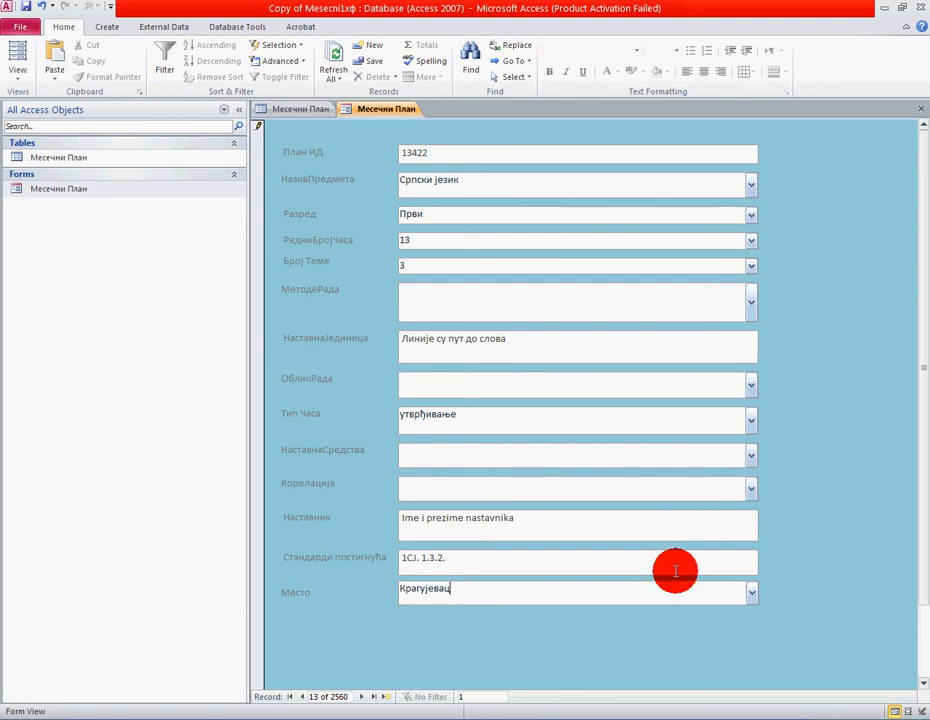
Set record 13's Корелација to Ликовна култура and its НаставнаСредства to Слике - СЛ.
{"action": "left_click", "coordinate": [751, 489]}
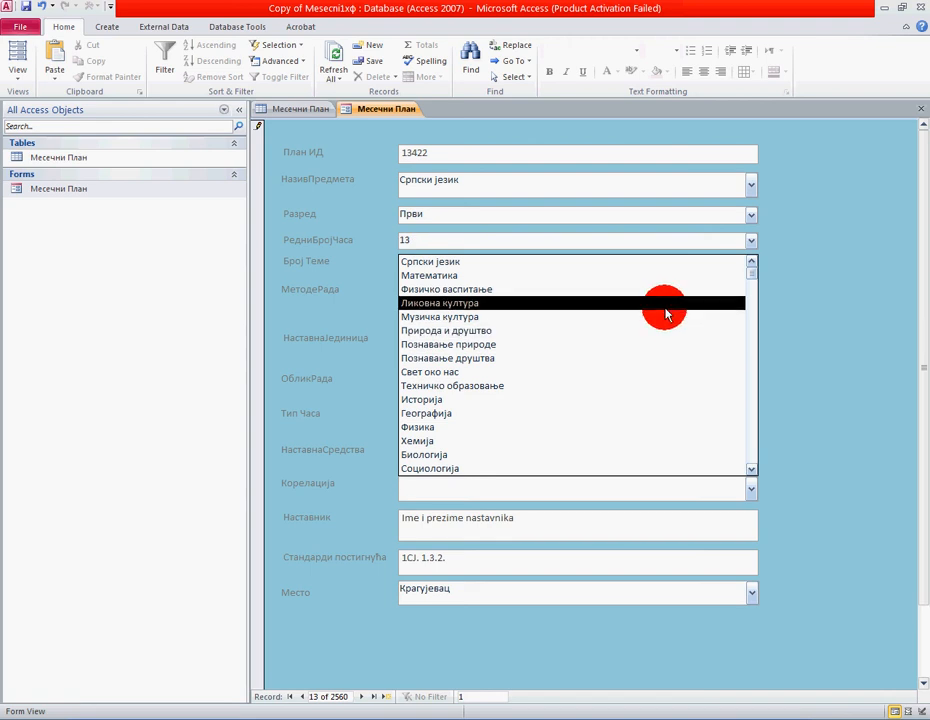
{"action": "left_click", "coordinate": [665, 306]}
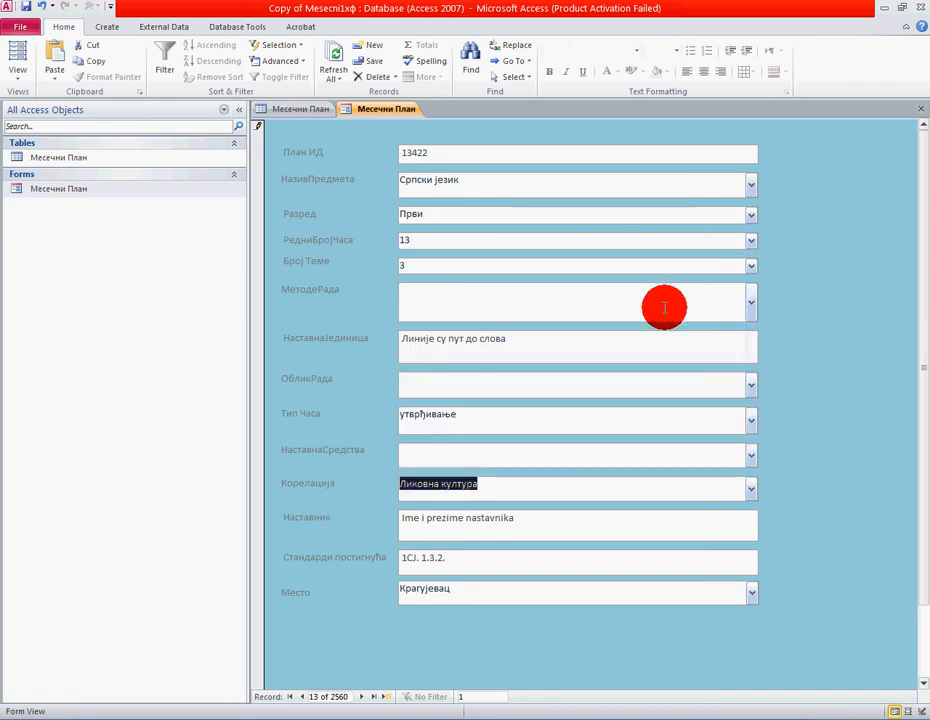
{"action": "left_click", "coordinate": [751, 456]}
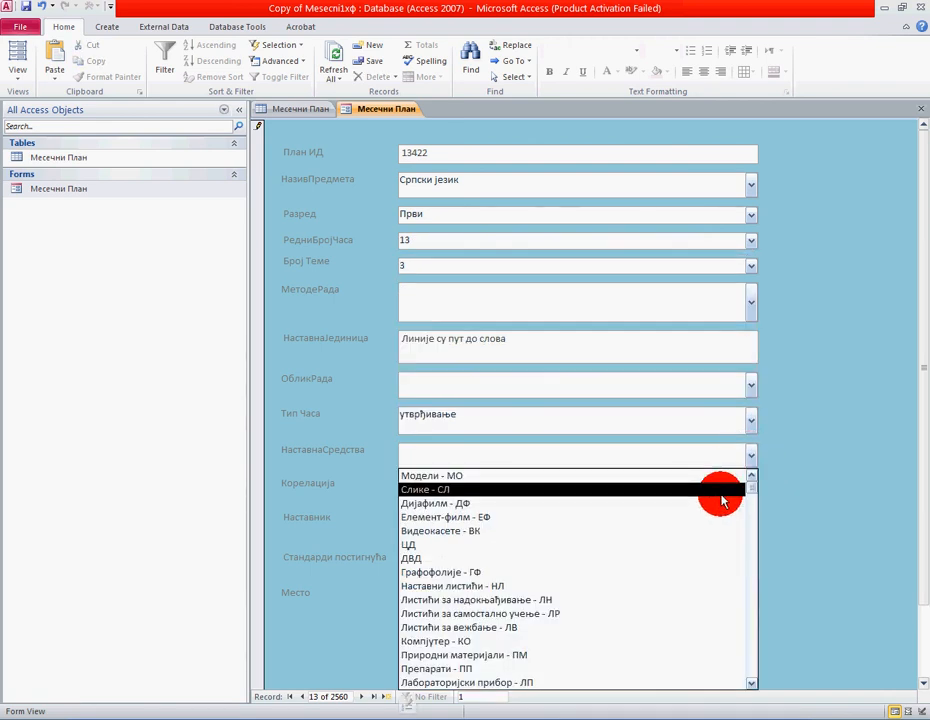
{"action": "left_click", "coordinate": [720, 490]}
{"action": "left_click", "coordinate": [650, 453]}
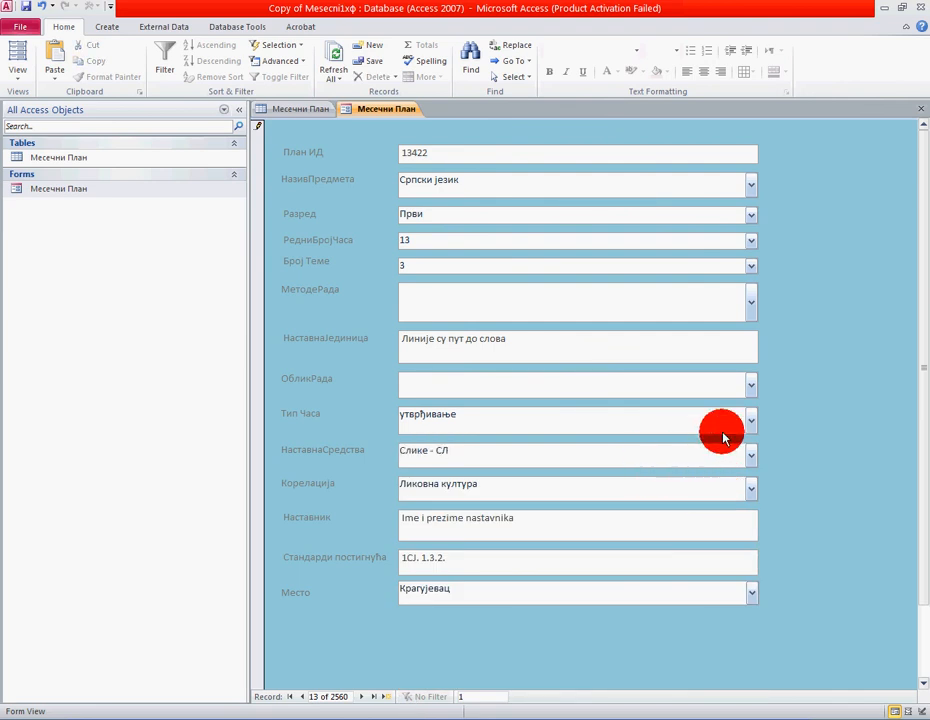
Set the ОбликРада of record 13 to Индивидуални рад - ИР.
{"action": "left_click", "coordinate": [751, 384]}
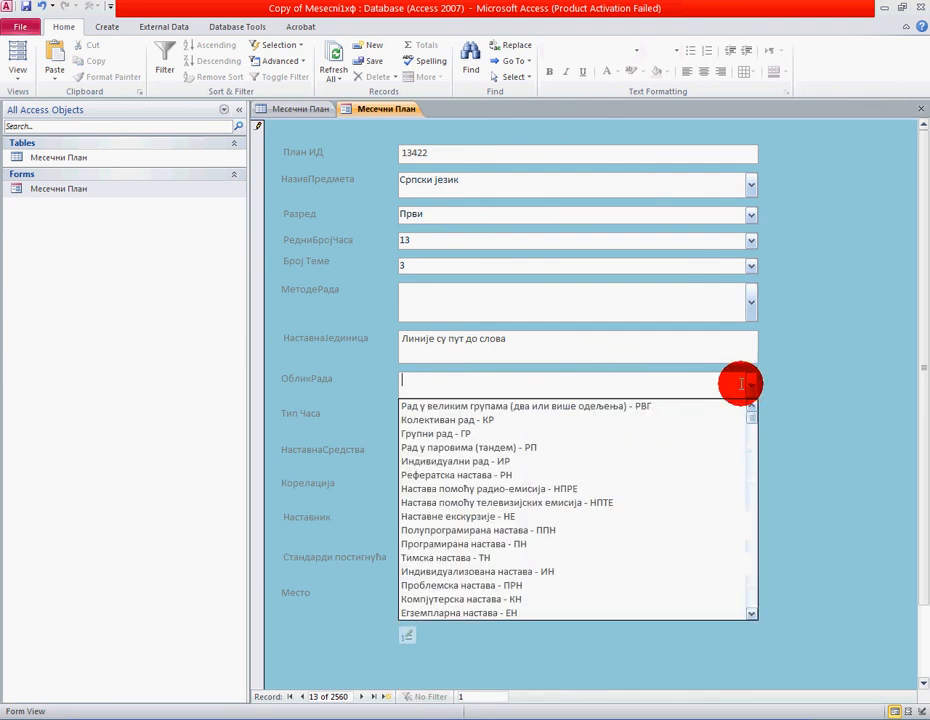
{"action": "left_click", "coordinate": [680, 460]}
{"action": "left_click", "coordinate": [711, 379]}
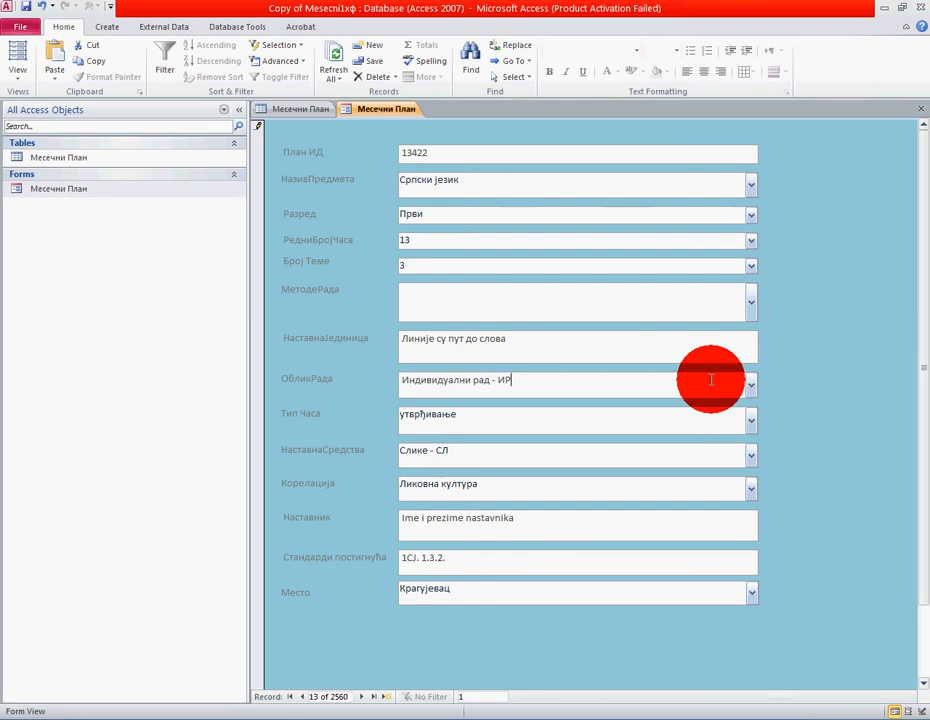
Set the МетодеРада of record 13 to Лабораторијске вежбе - ЛВ.
{"action": "left_click", "coordinate": [752, 302]}
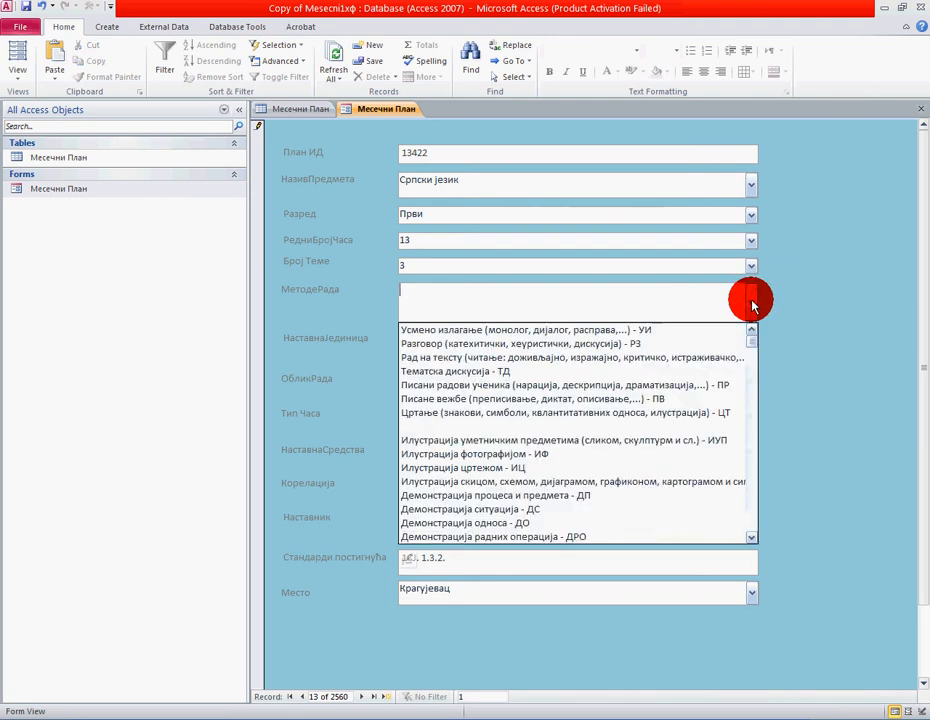
{"action": "scroll", "coordinate": [655, 418], "scroll_direction": "down", "scroll_amount": 2}
{"action": "scroll", "coordinate": [655, 418], "scroll_direction": "down", "scroll_amount": 2}
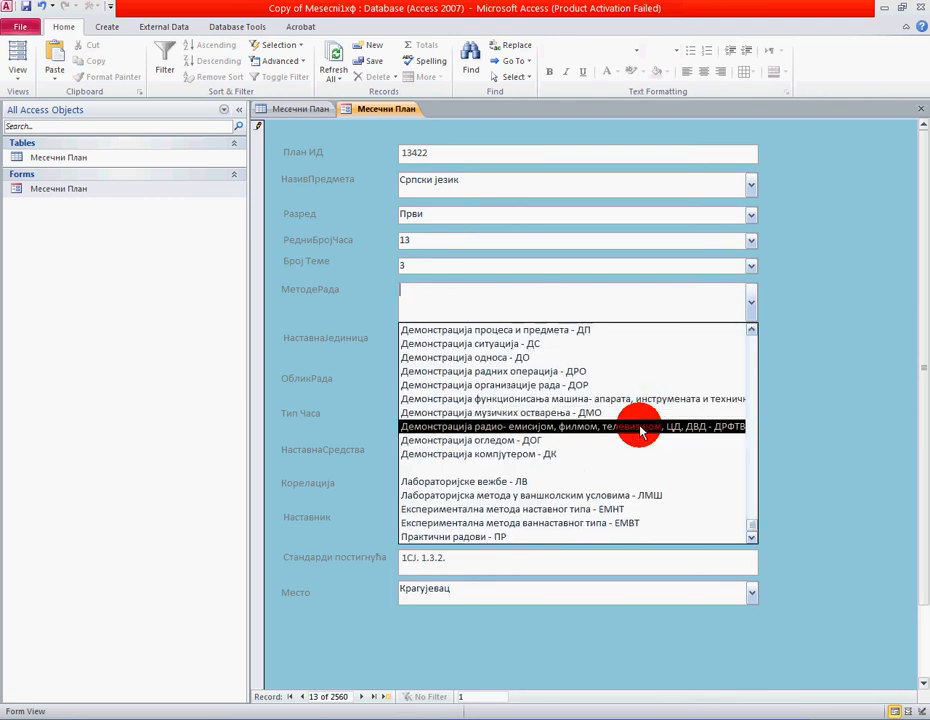
{"action": "left_click", "coordinate": [588, 481]}
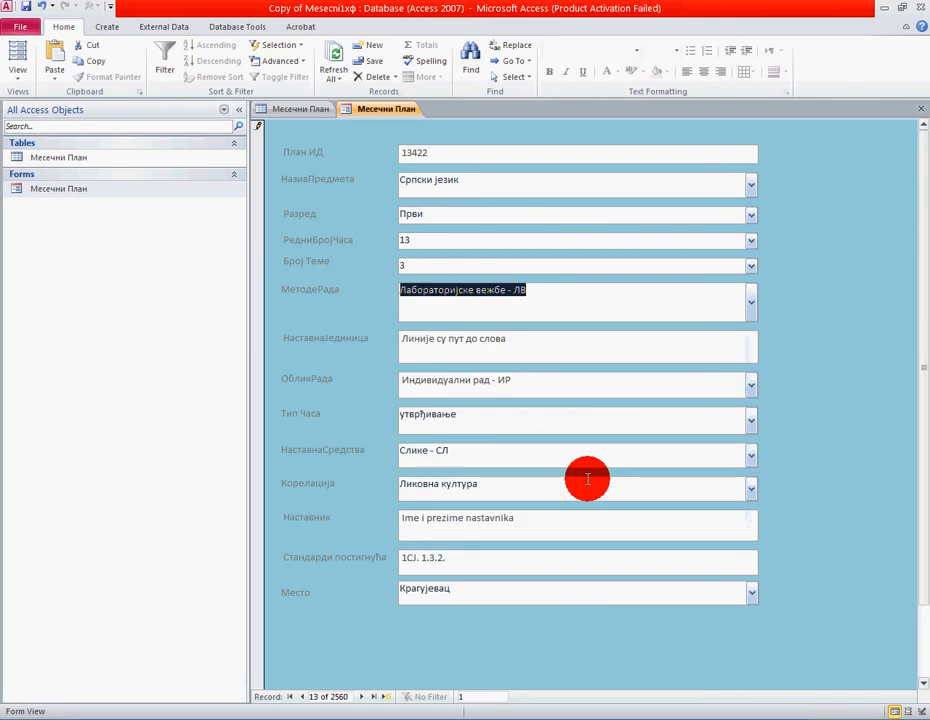
{"action": "left_click", "coordinate": [656, 303]}
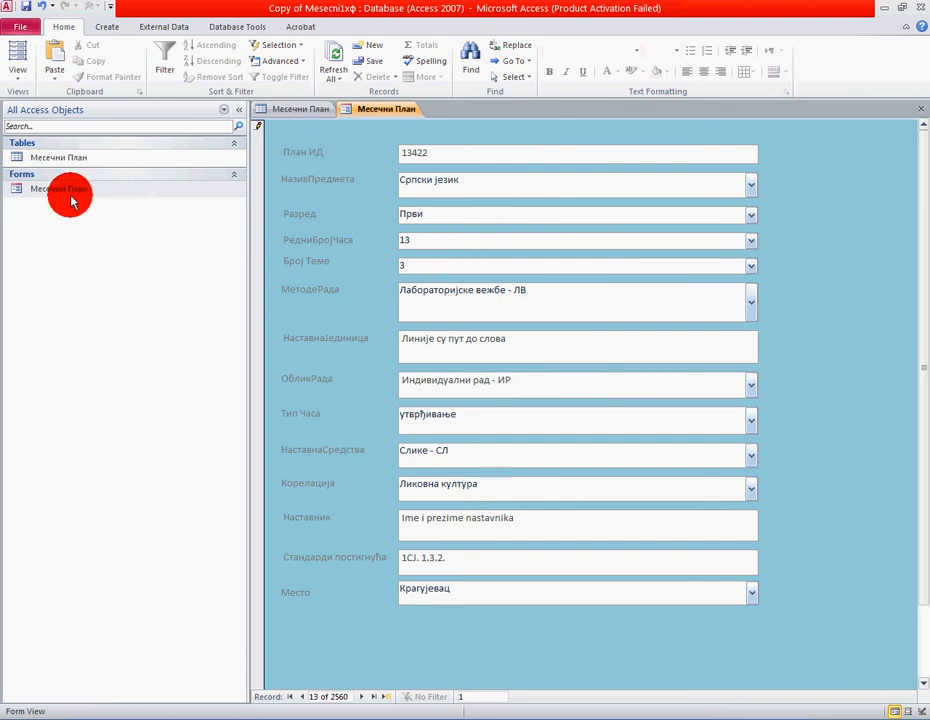
Open the Месечни План form in Print Preview.
{"action": "left_click", "coordinate": [19, 30]}
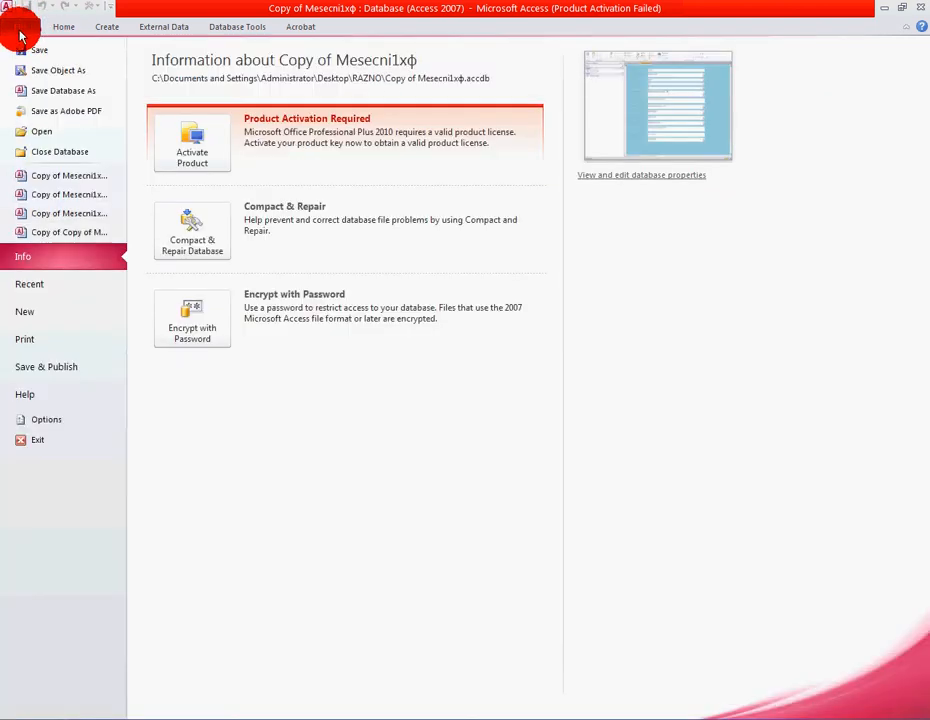
{"action": "left_click", "coordinate": [41, 344]}
{"action": "left_click", "coordinate": [233, 222]}
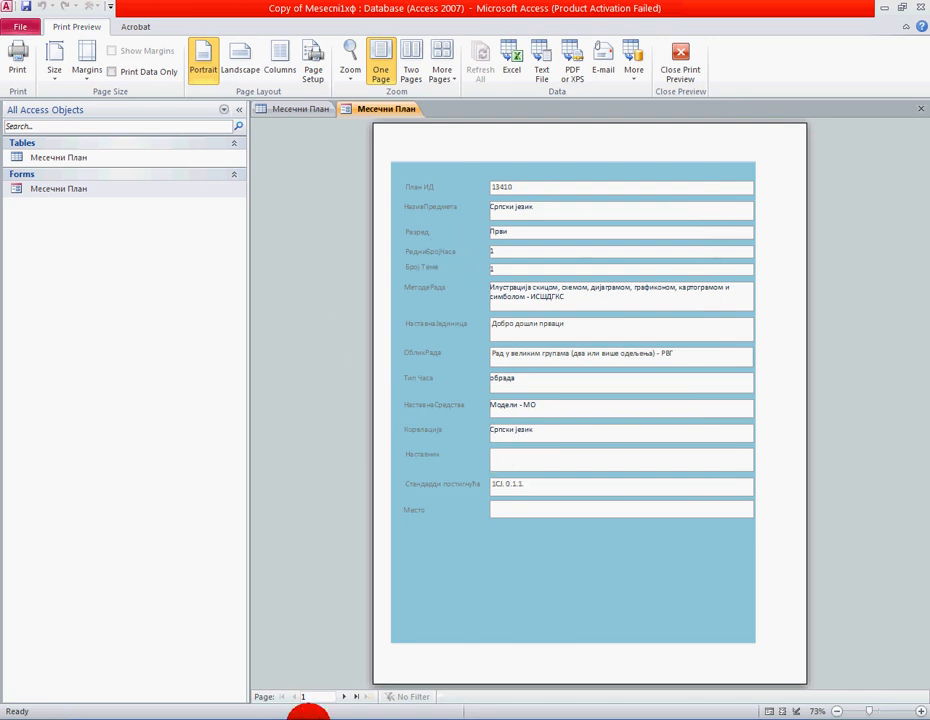
Page through the form's print preview one page at a time, from page 1 to page 25.
{"action": "left_click", "coordinate": [344, 697]}
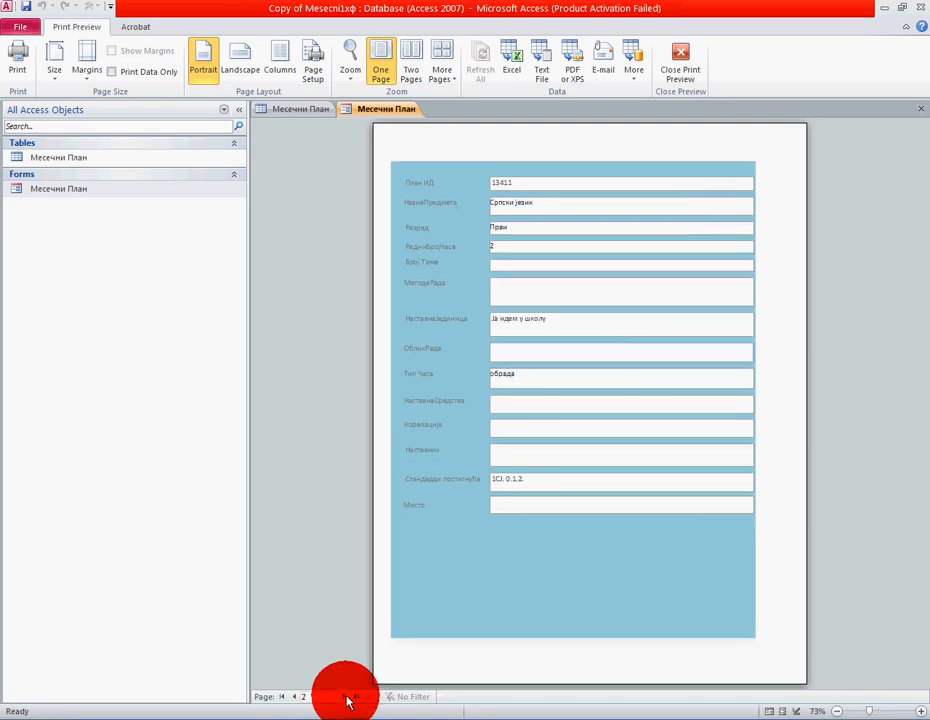
{"action": "left_click", "coordinate": [345, 697]}
{"action": "left_click", "coordinate": [345, 697]}
{"action": "left_click", "coordinate": [345, 697]}
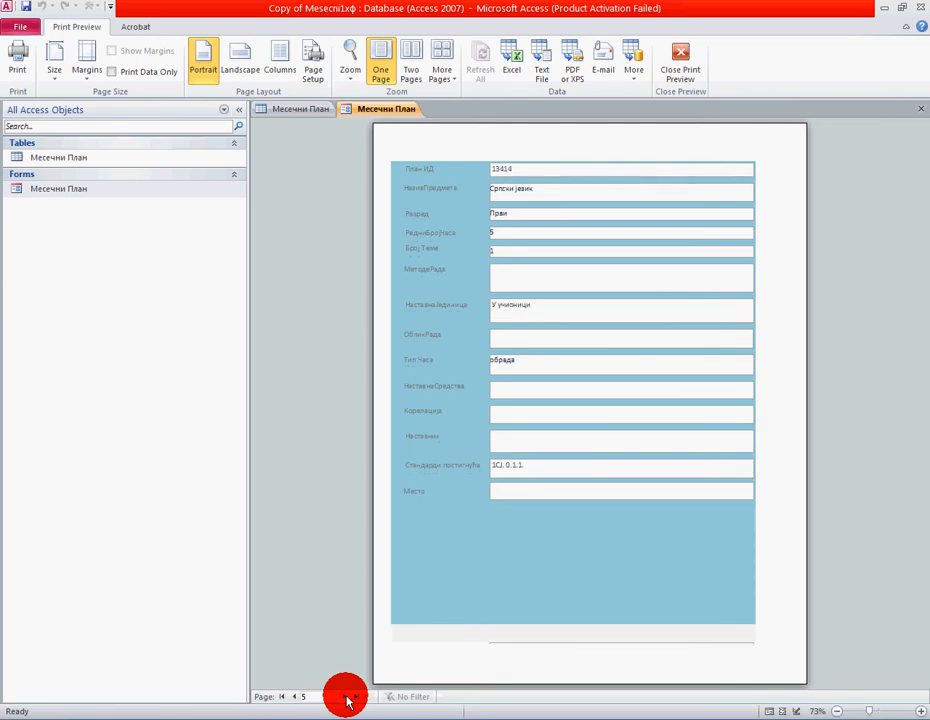
{"action": "left_click", "coordinate": [345, 697]}
{"action": "left_click", "coordinate": [345, 697]}
{"action": "left_click", "coordinate": [344, 698]}
{"action": "left_click", "coordinate": [344, 698]}
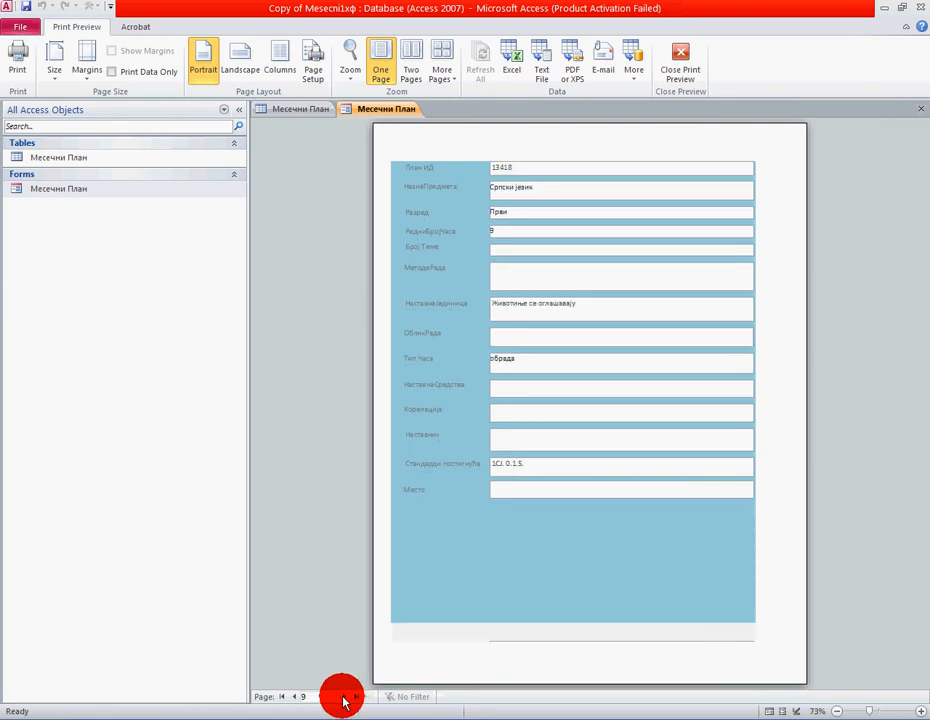
{"action": "left_click", "coordinate": [344, 698]}
{"action": "left_click", "coordinate": [344, 698]}
{"action": "left_click", "coordinate": [344, 698]}
{"action": "left_click", "coordinate": [343, 698]}
{"action": "left_click", "coordinate": [342, 697]}
{"action": "left_click", "coordinate": [342, 697]}
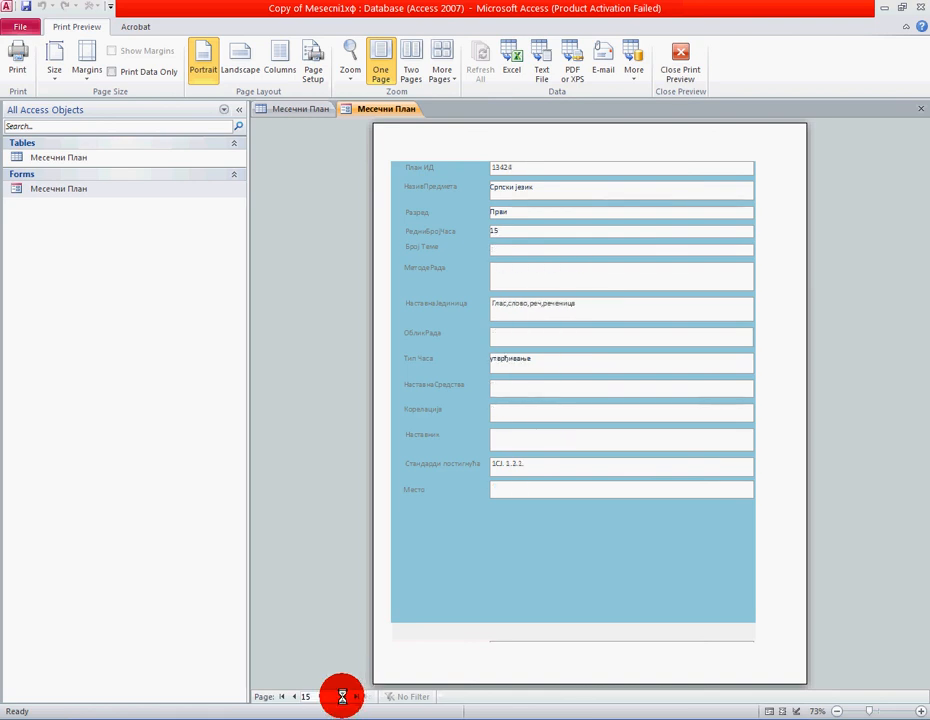
{"action": "left_click", "coordinate": [342, 697]}
{"action": "left_click", "coordinate": [342, 697]}
{"action": "left_click", "coordinate": [343, 698]}
{"action": "left_click", "coordinate": [344, 700]}
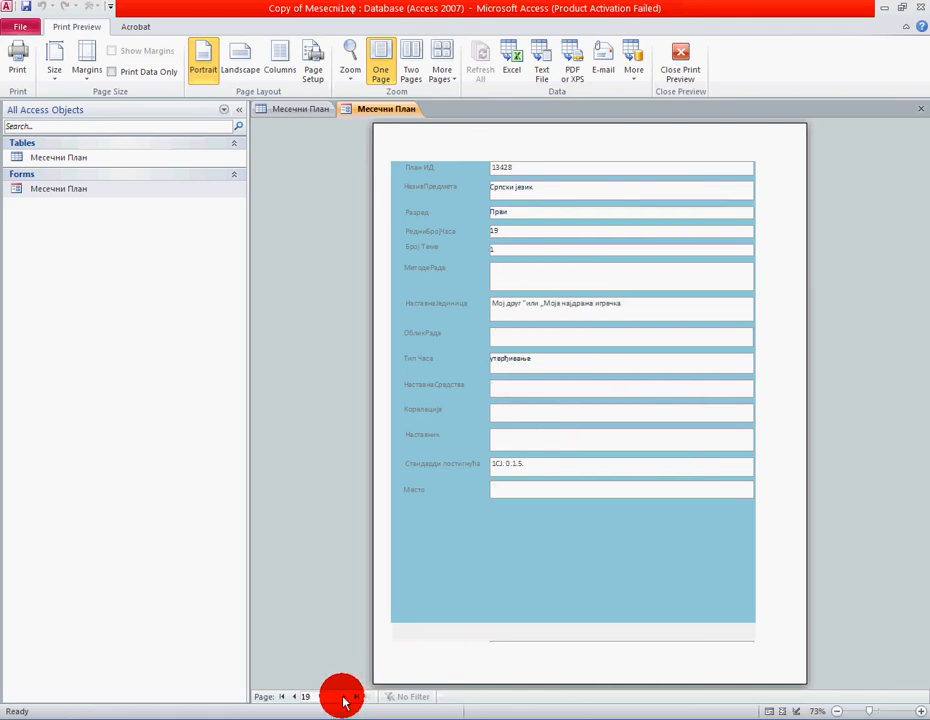
{"action": "left_click", "coordinate": [343, 698]}
{"action": "left_click", "coordinate": [343, 698]}
{"action": "left_click", "coordinate": [343, 698]}
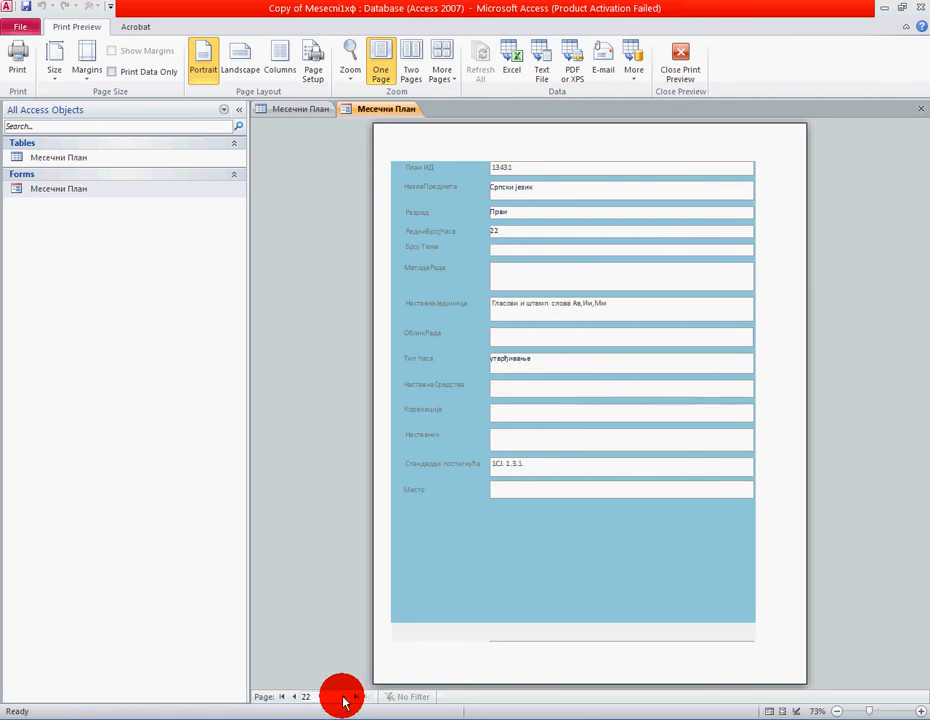
{"action": "left_click", "coordinate": [343, 698]}
{"action": "left_click", "coordinate": [343, 698]}
{"action": "left_click", "coordinate": [342, 699]}
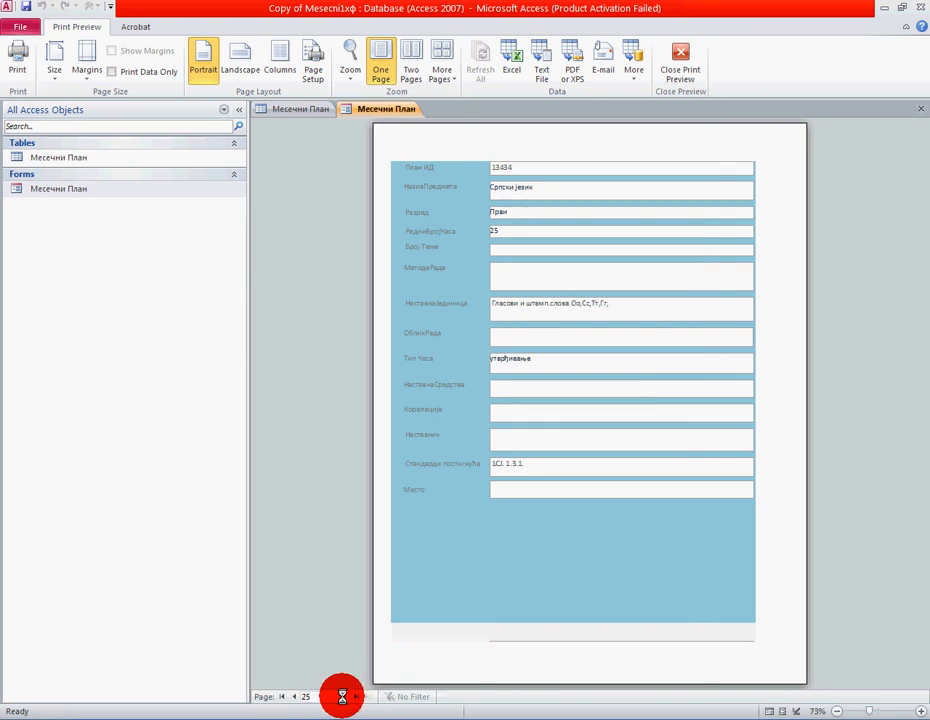
Return the print preview to its first page, advance to page 4, and close the preview.
{"action": "left_click", "coordinate": [283, 698]}
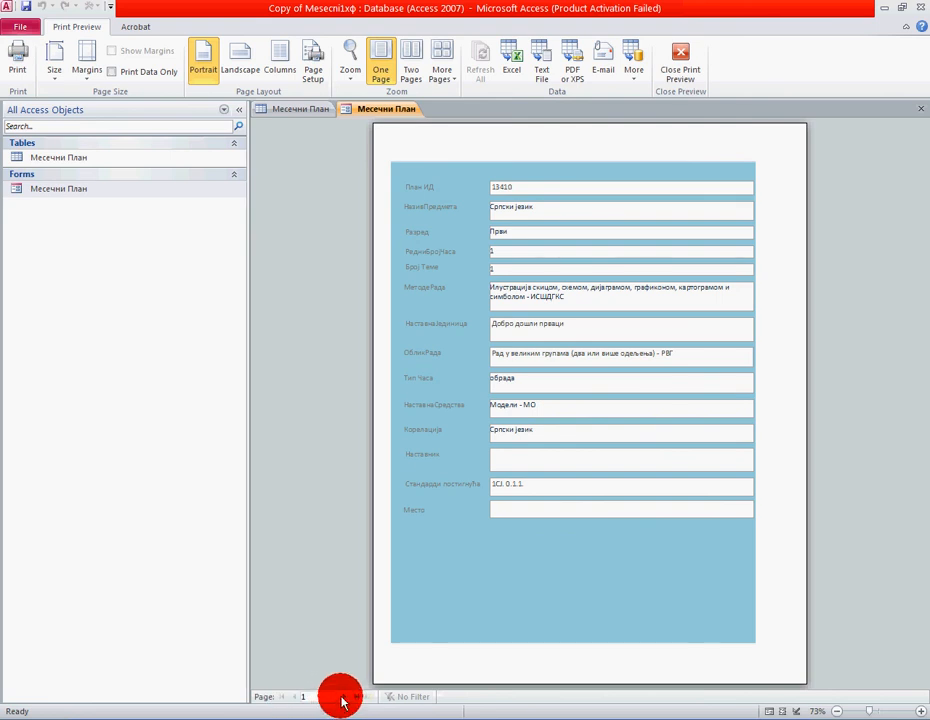
{"action": "left_click", "coordinate": [343, 698]}
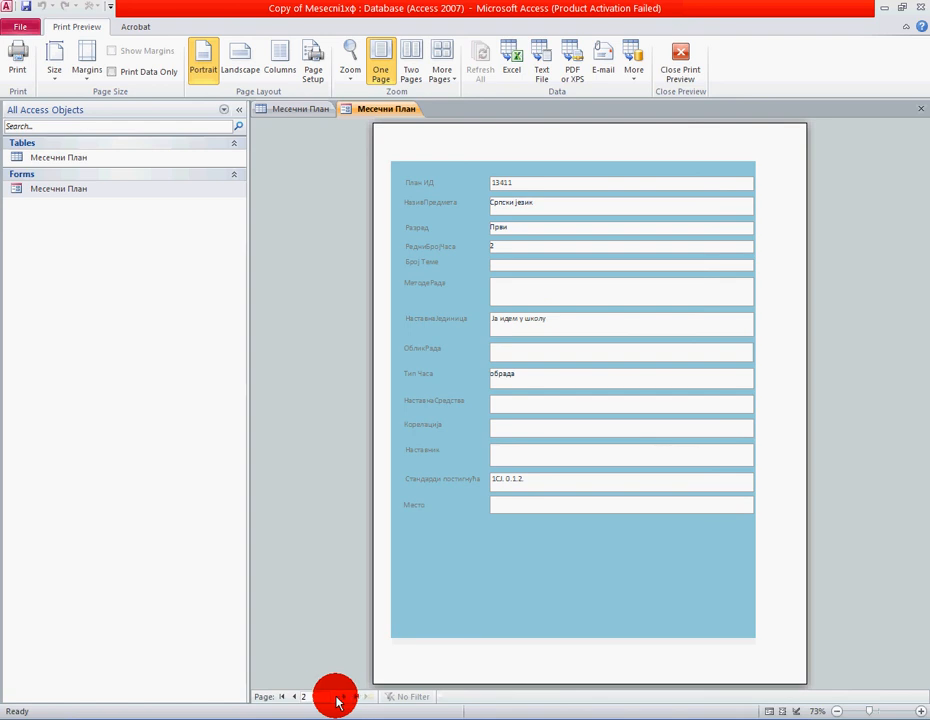
{"action": "left_click", "coordinate": [340, 700]}
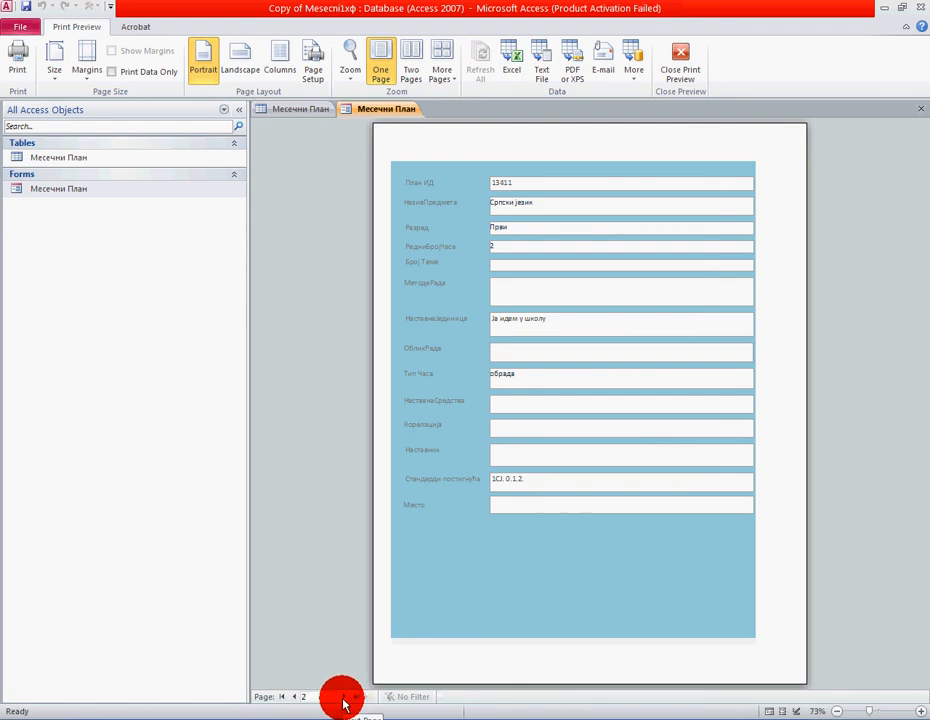
{"action": "left_click", "coordinate": [344, 698]}
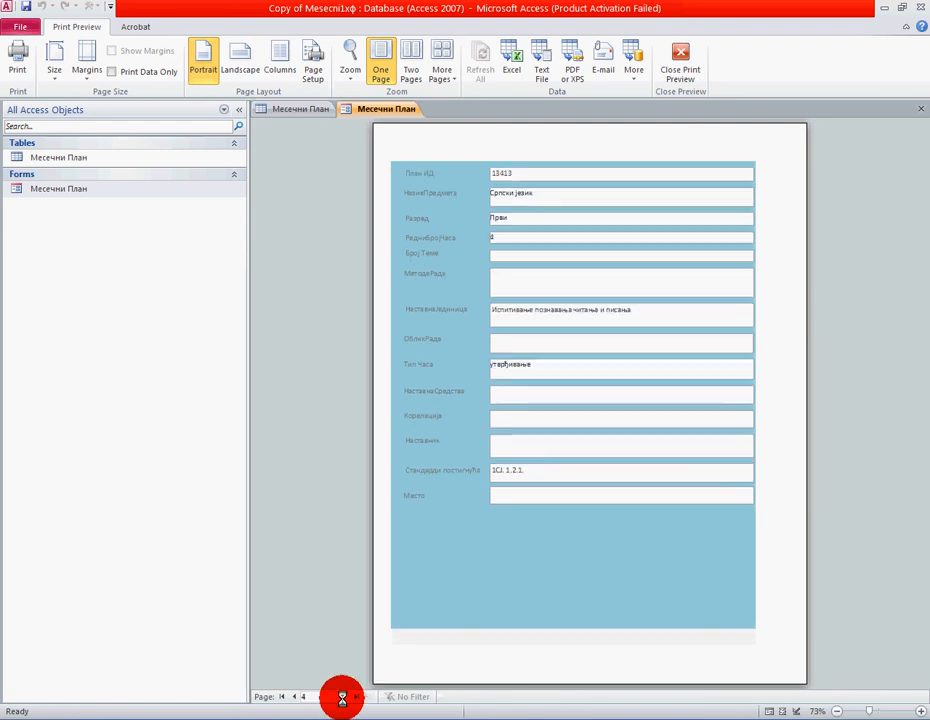
{"action": "left_click", "coordinate": [680, 66]}
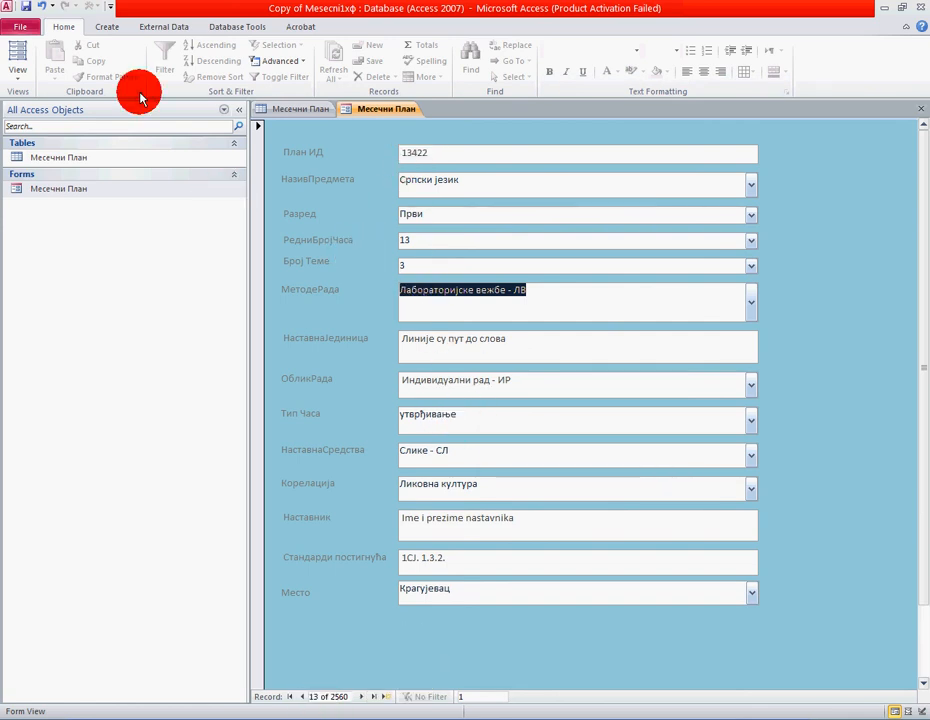
Open the Месечни План form in Print Preview again.
{"action": "left_click", "coordinate": [20, 27]}
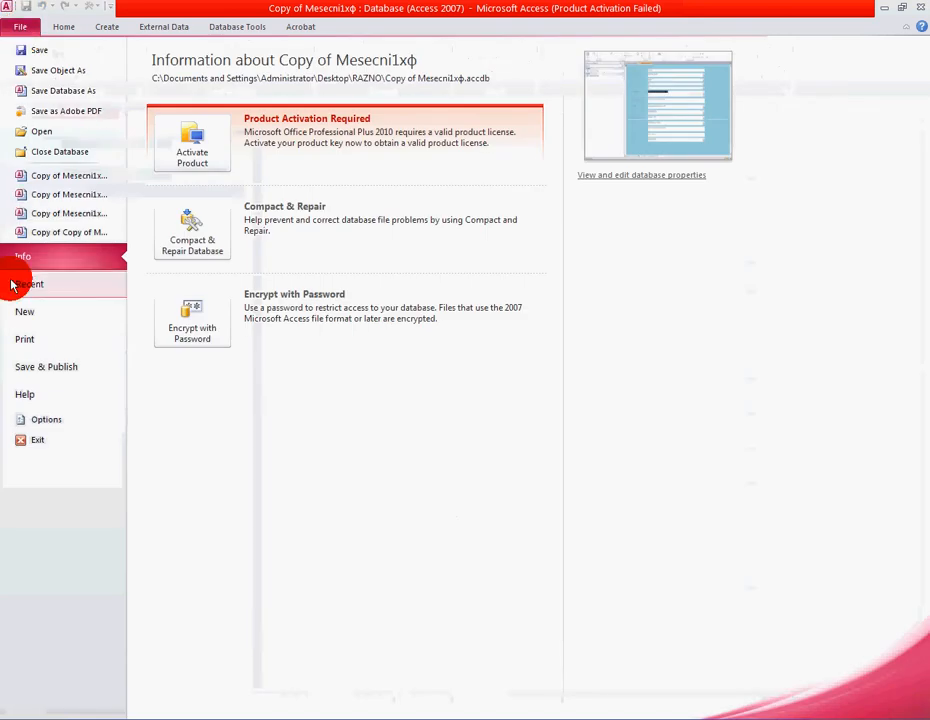
{"action": "left_click", "coordinate": [24, 343]}
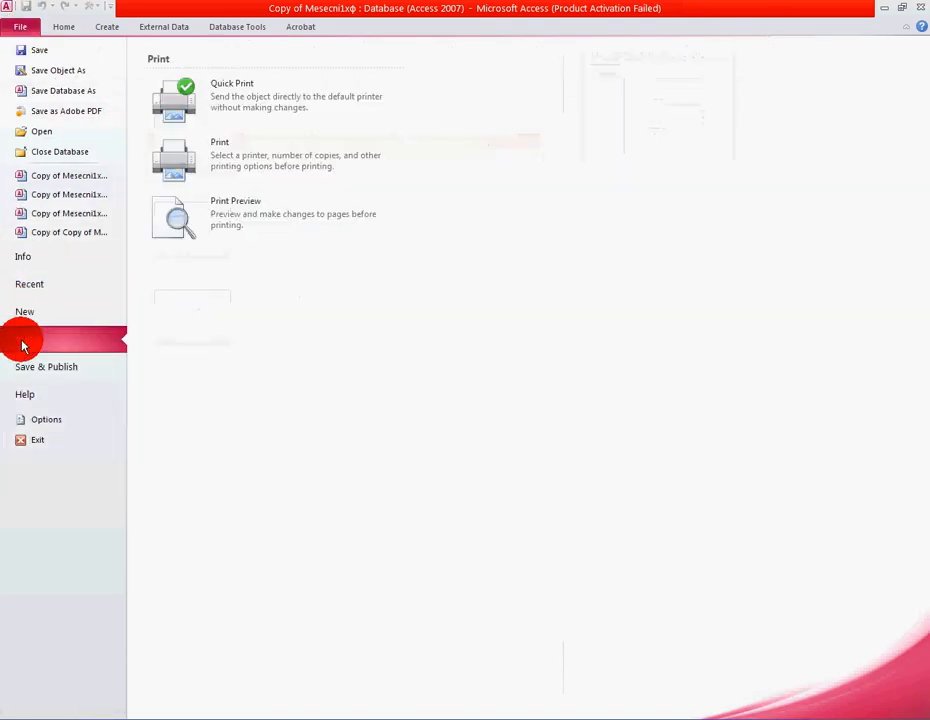
{"action": "left_click", "coordinate": [235, 216]}
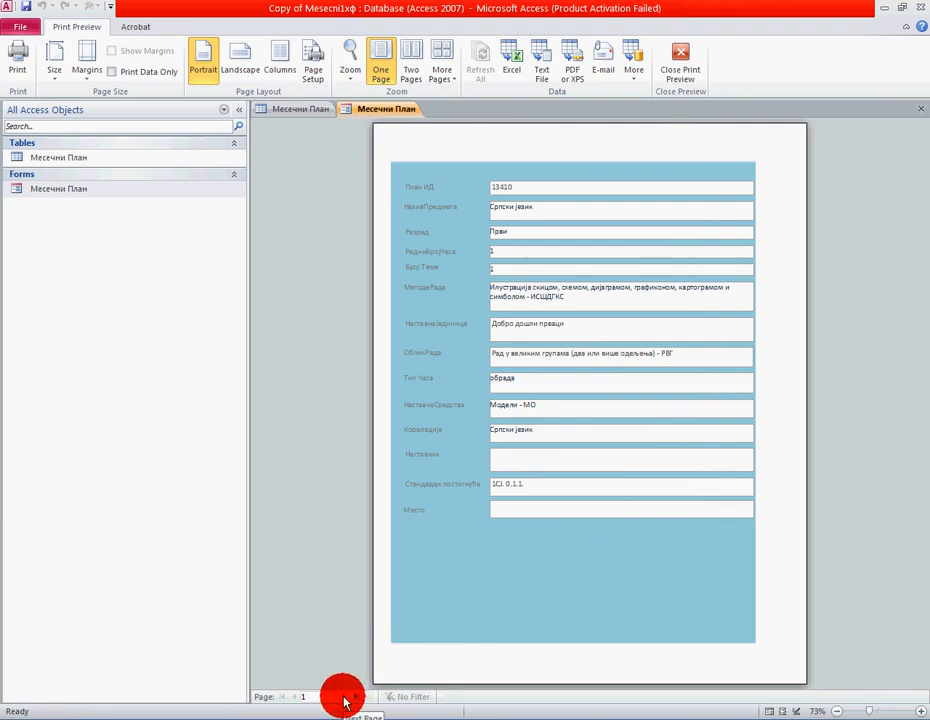
Page forward through the form's print preview to page 13, the filled-in record 13422.
{"action": "left_click", "coordinate": [342, 700]}
{"action": "left_click", "coordinate": [343, 701]}
{"action": "left_click", "coordinate": [344, 702]}
{"action": "left_click", "coordinate": [343, 701]}
{"action": "left_click", "coordinate": [343, 701]}
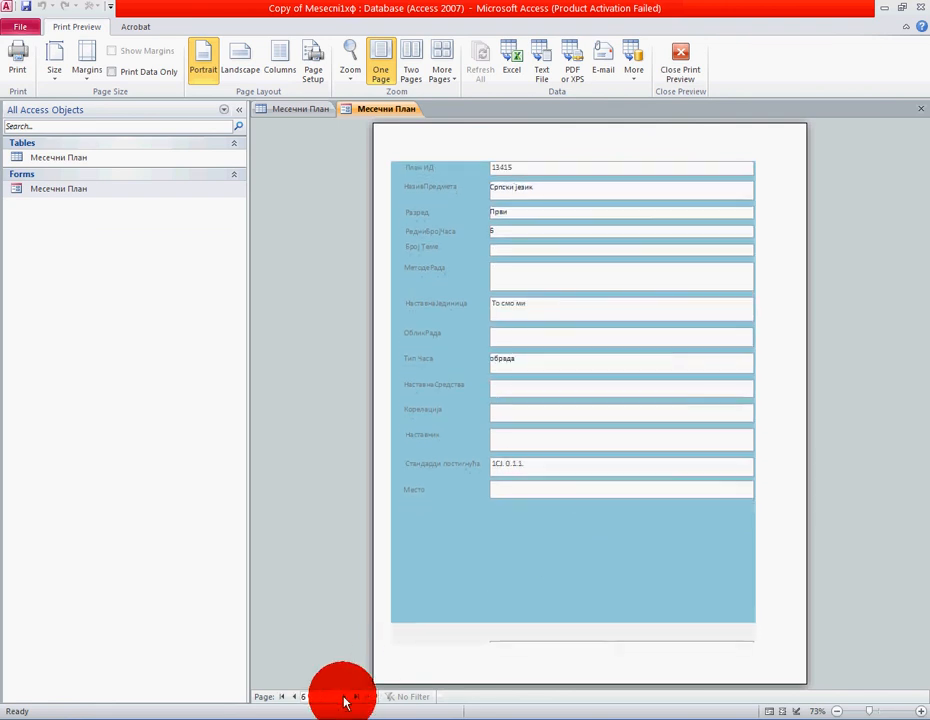
{"action": "left_click", "coordinate": [343, 701]}
{"action": "left_click", "coordinate": [343, 701]}
{"action": "left_click", "coordinate": [343, 701]}
{"action": "left_click", "coordinate": [343, 701]}
{"action": "left_click", "coordinate": [343, 701]}
{"action": "left_click", "coordinate": [343, 701]}
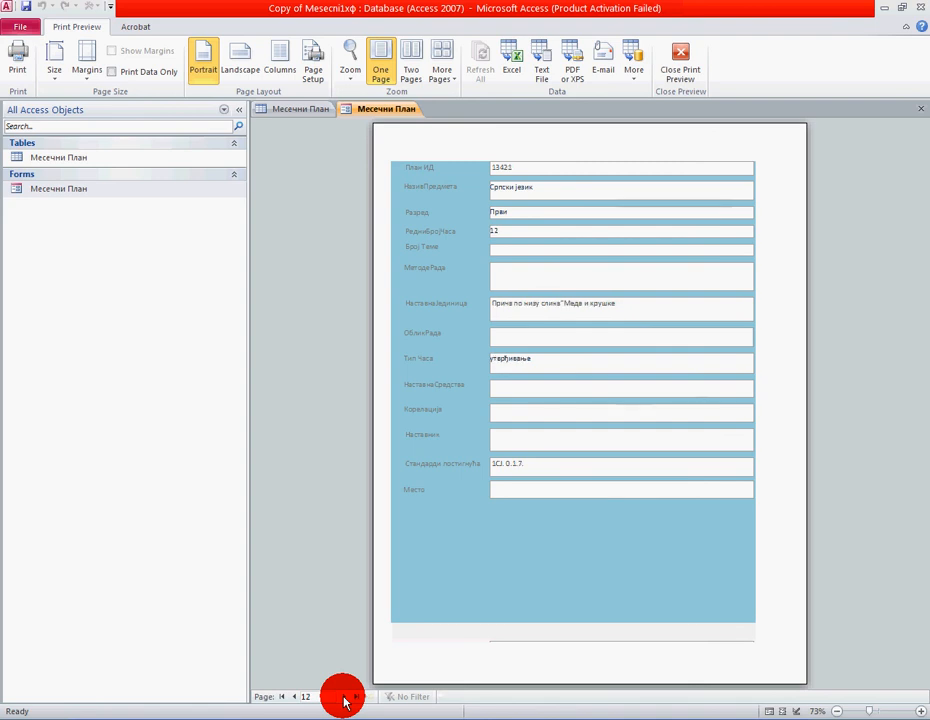
{"action": "left_click", "coordinate": [343, 701]}
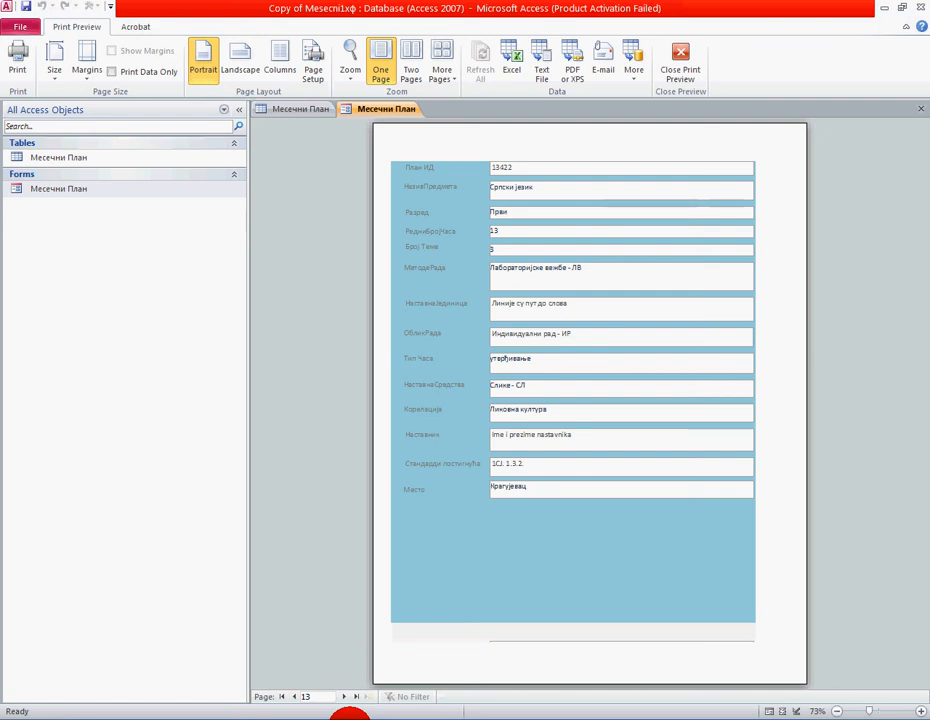
Switch to the Word document and begin a new paragraph with "one stavke koje nisu popunjene mozete vrlo brzo popuniti".
{"action": "left_click", "coordinate": [350, 714]}
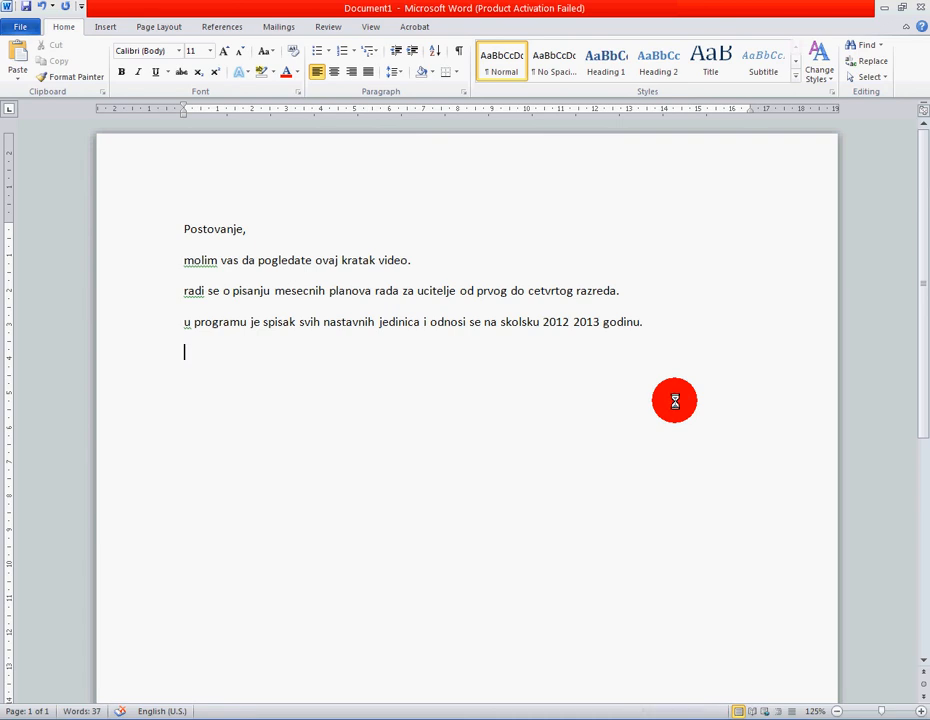
{"action": "key", "text": "Return"}
{"action": "type", "text": "one stavke koje nis"}
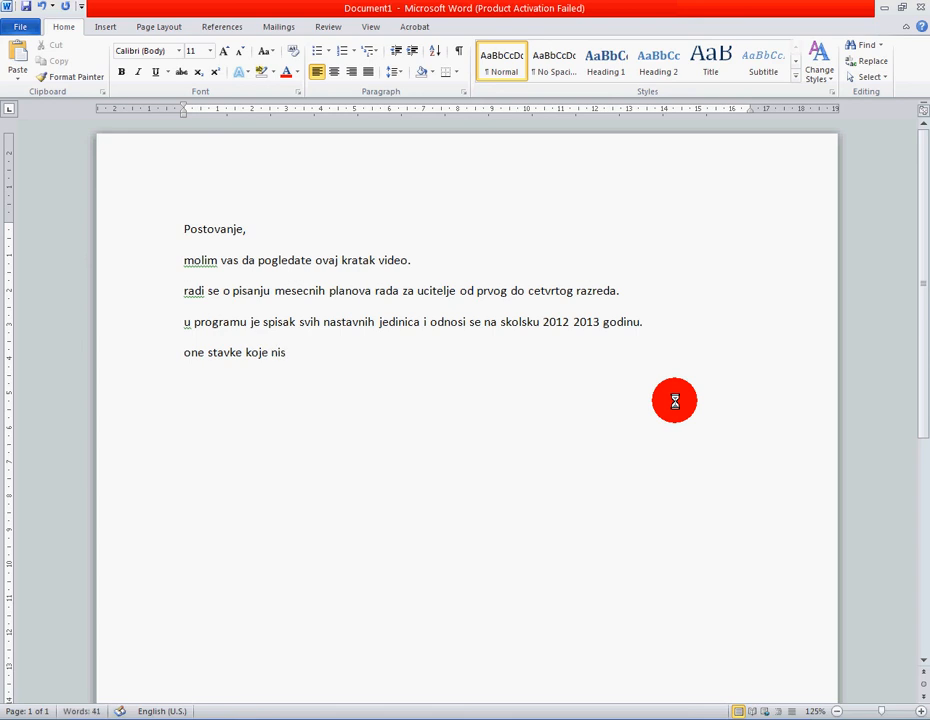
{"action": "type", "text": "u popunjene mozet"}
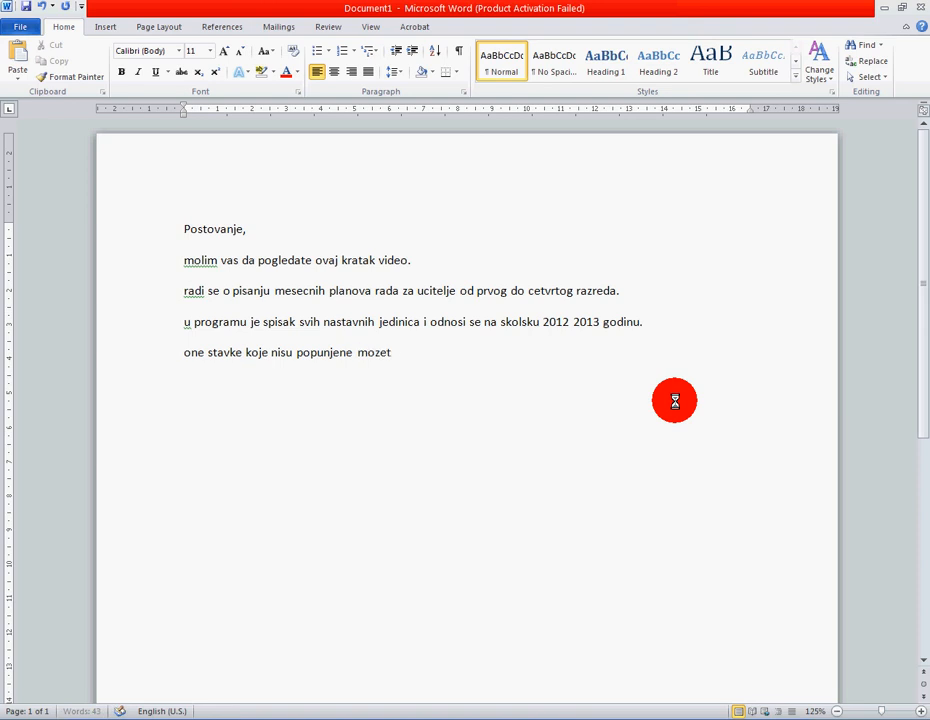
{"action": "type", "text": "e vrlo brzo popuniti"}
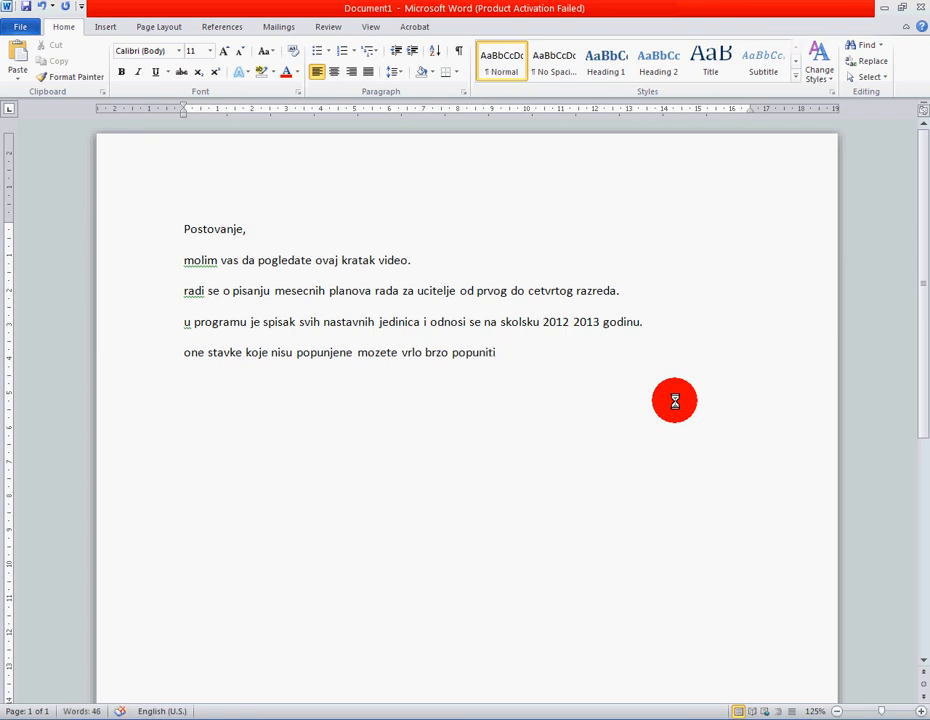
Continue the paragraph with "a odnose se pre svega na strukturu vaseg odeljenja, mesta u kojem se skola nalazi, na vase sopstveno kreiranje plana.".
{"action": "type", "text": " a odnose se pre"}
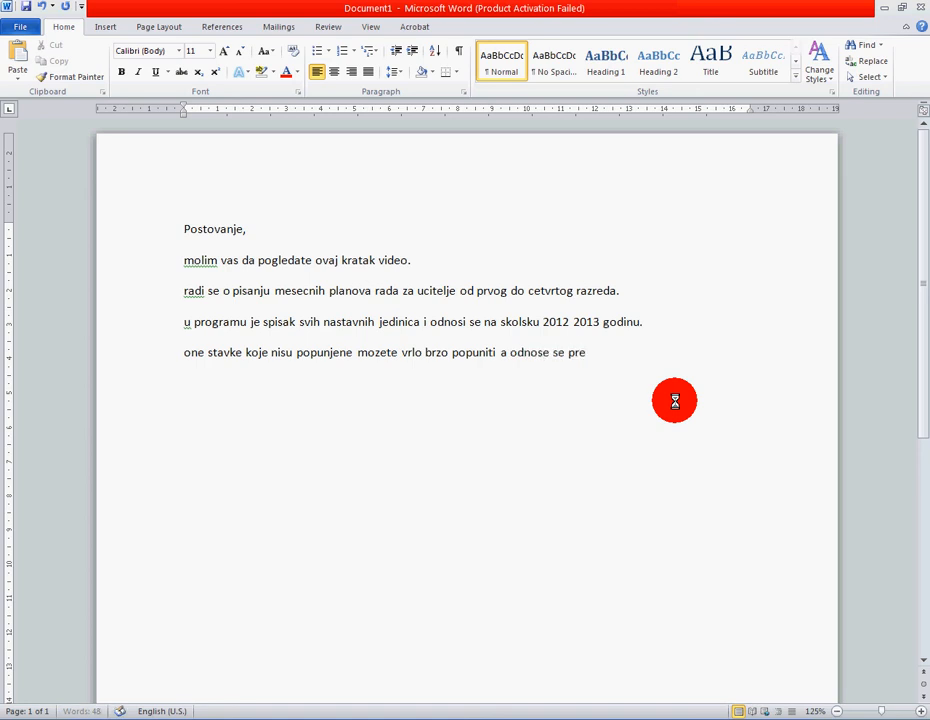
{"action": "type", "text": " svega na struktur"}
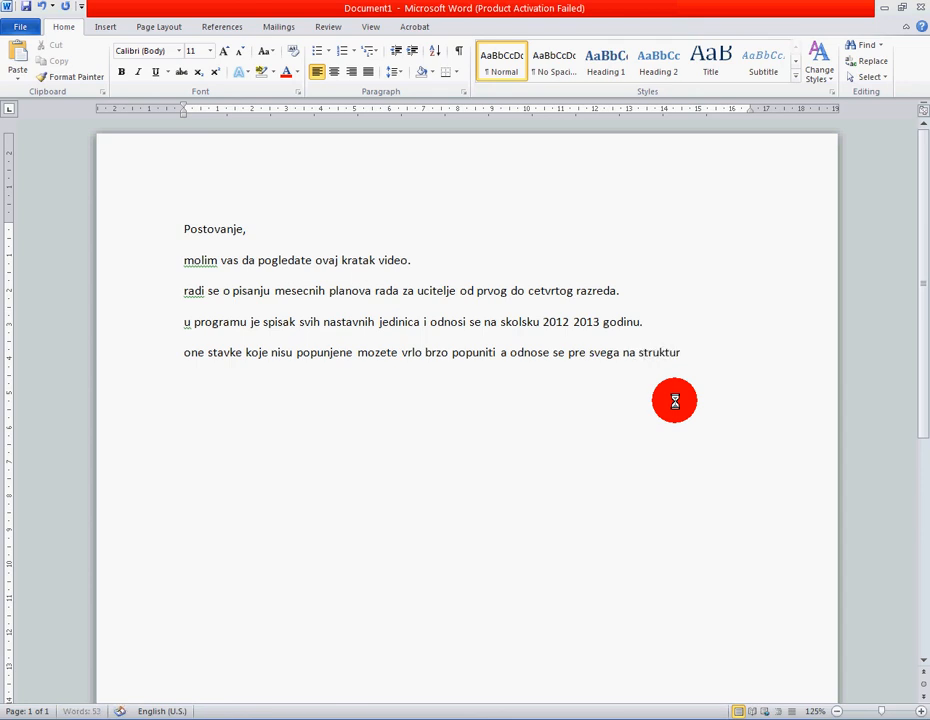
{"action": "type", "text": "u vaseg odeljenj"}
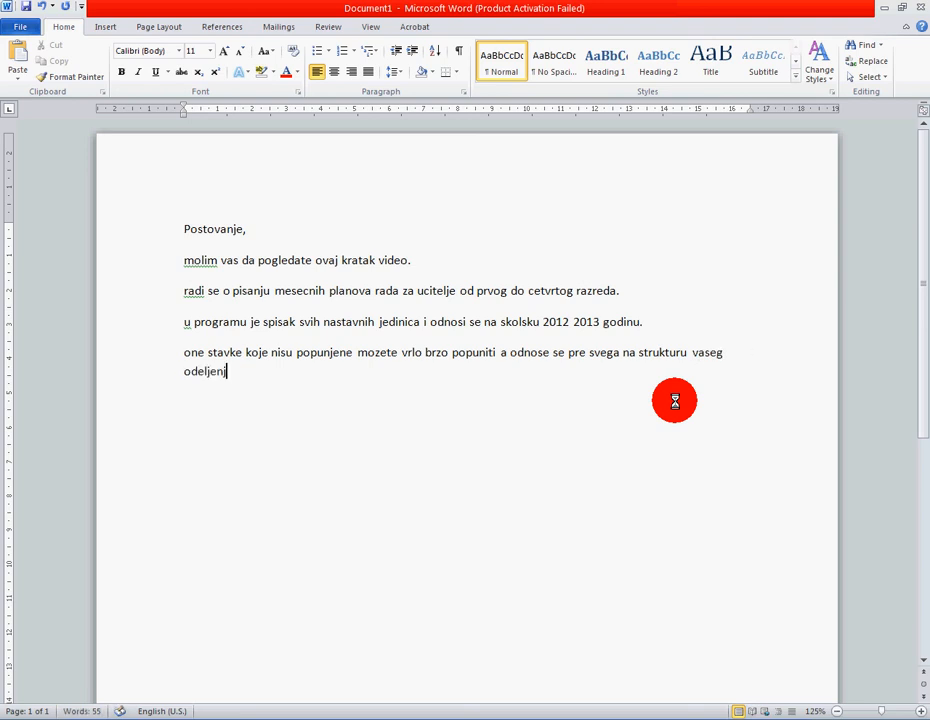
{"action": "type", "text": "a, mesta u kojem se"}
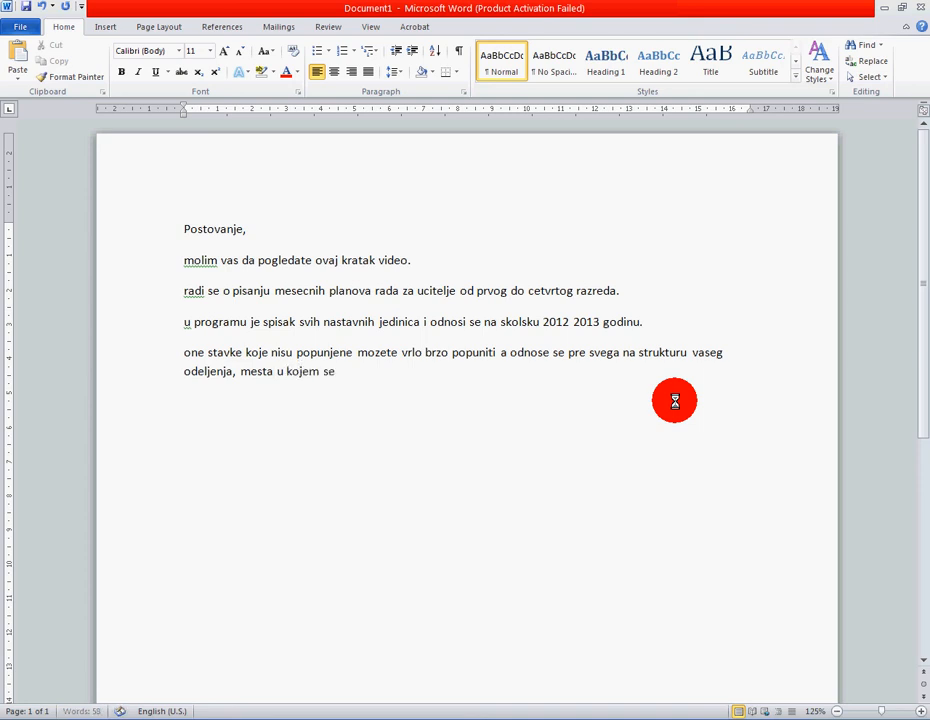
{"action": "type", "text": " skola nalazi,"}
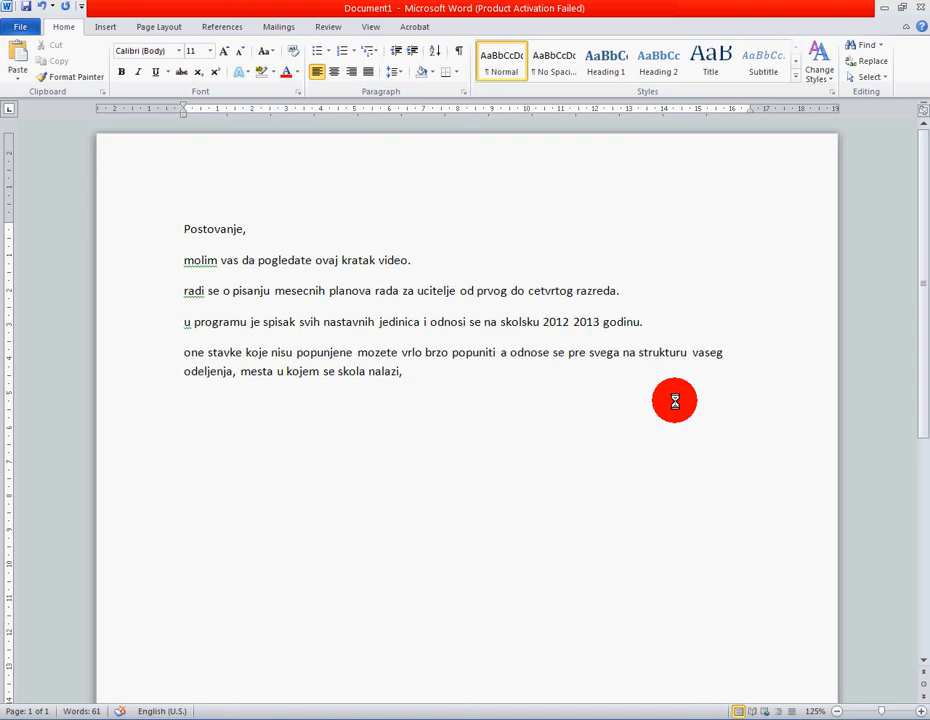
{"action": "type", "text": " na vase sopstveno"}
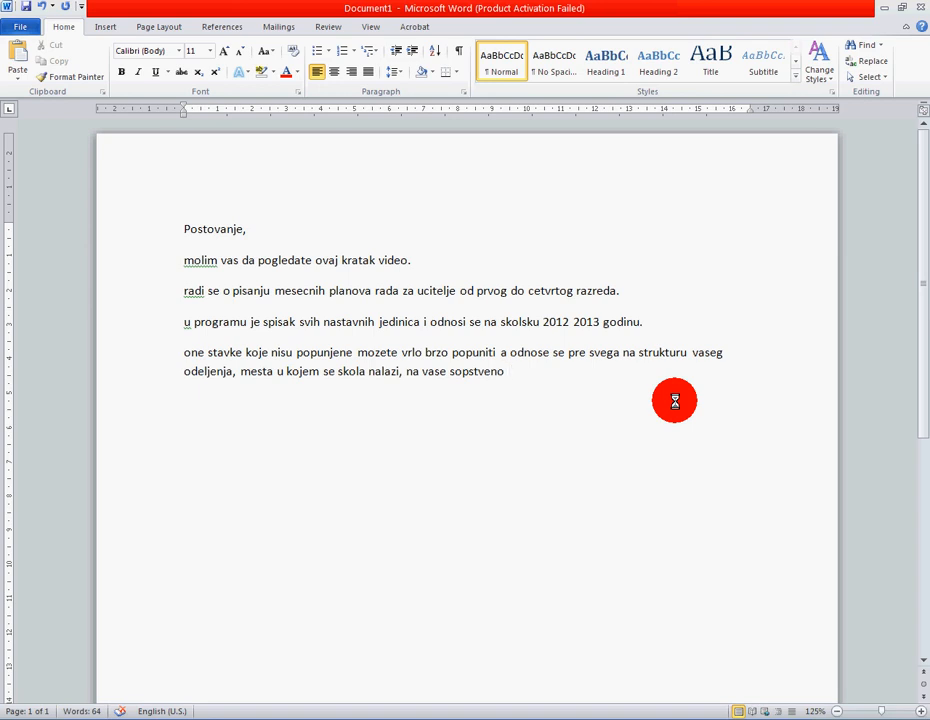
{"action": "type", "text": "kreiranje plana."}
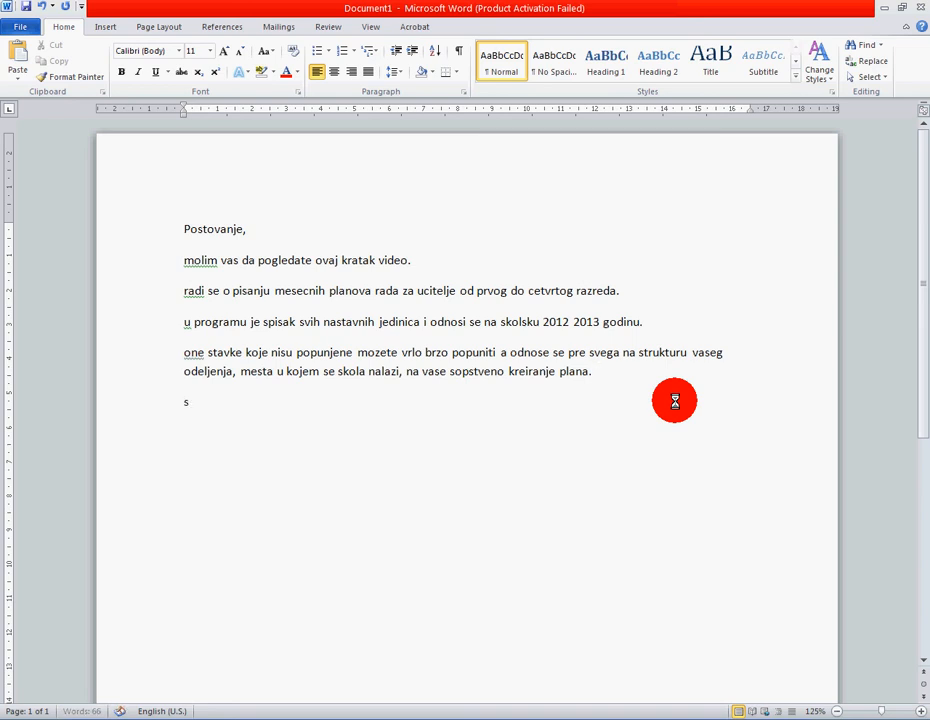
Add two closing paragraphs, "sve ostalo je uneto u programu." and "srecan rad.".
{"action": "type", "text": "ve"}
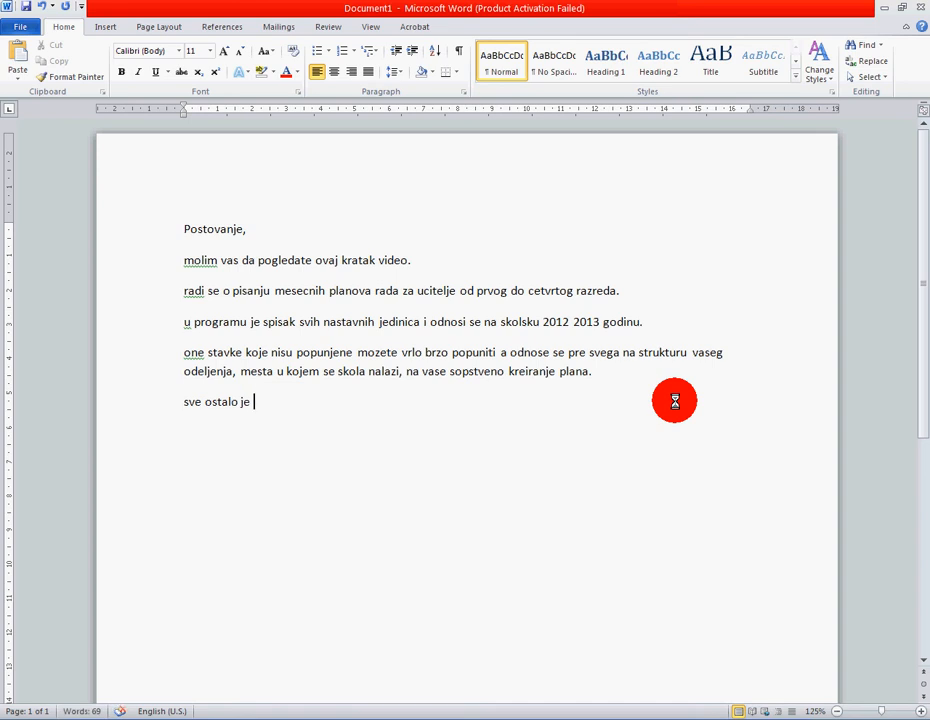
{"action": "type", "text": "ostalo je uneto u prog"}
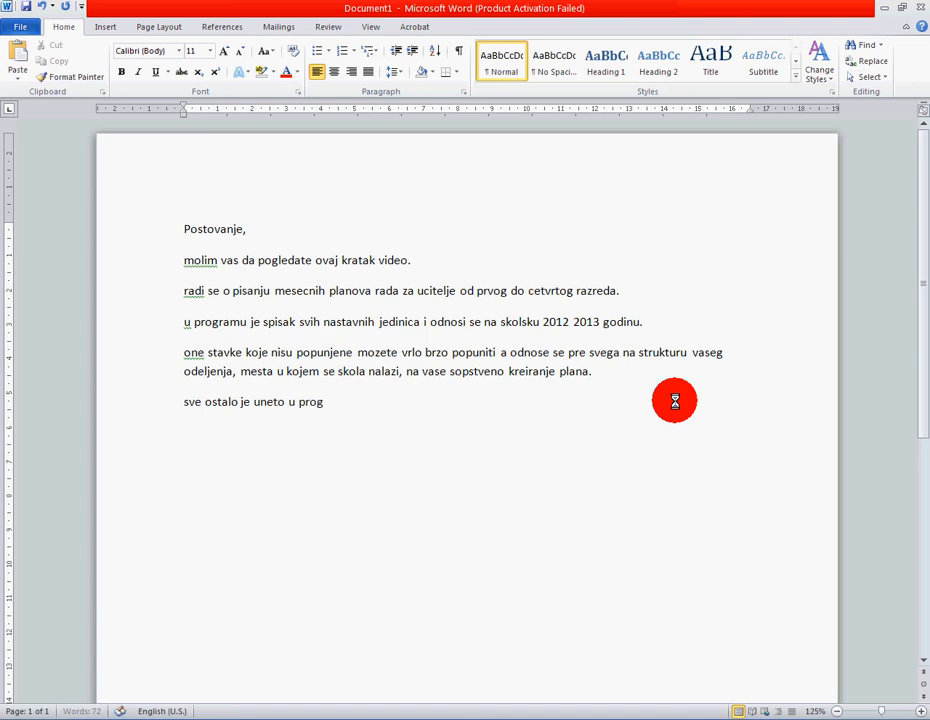
{"action": "type", "text": "ramu. "}
{"action": "type", "text": "srecan rad."}
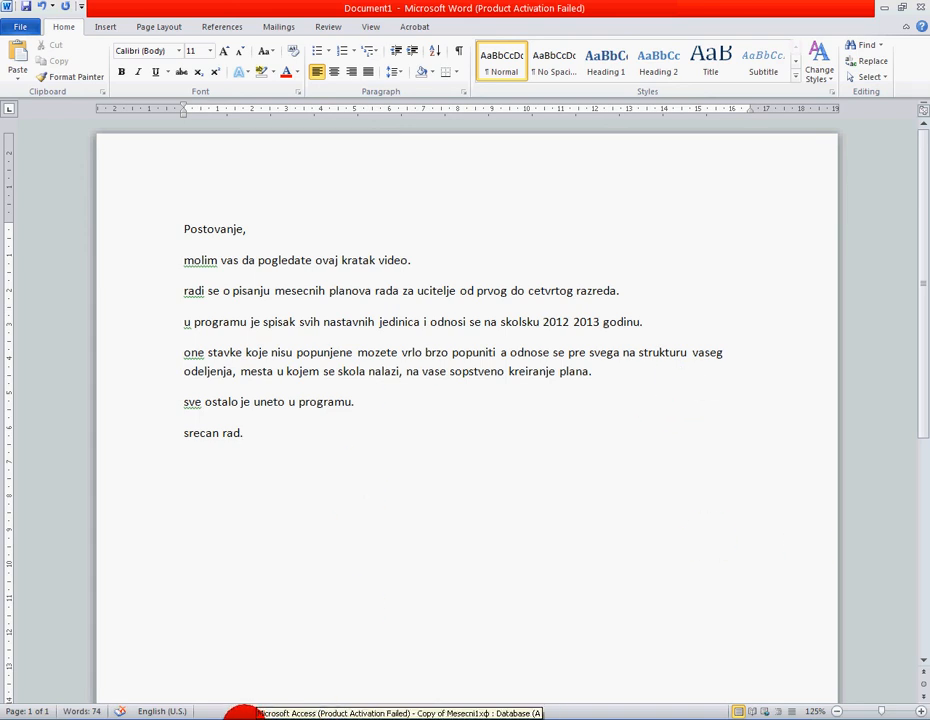
Switch back to the Access database and open the Месечни План table in Print Preview.
{"action": "left_click", "coordinate": [242, 713]}
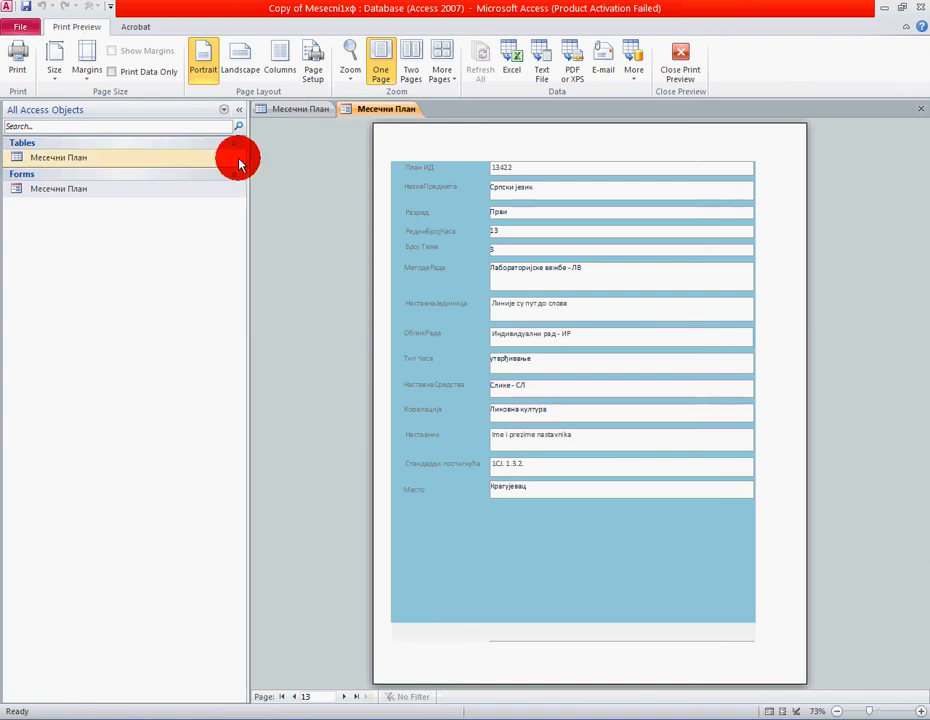
{"action": "left_click", "coordinate": [298, 109]}
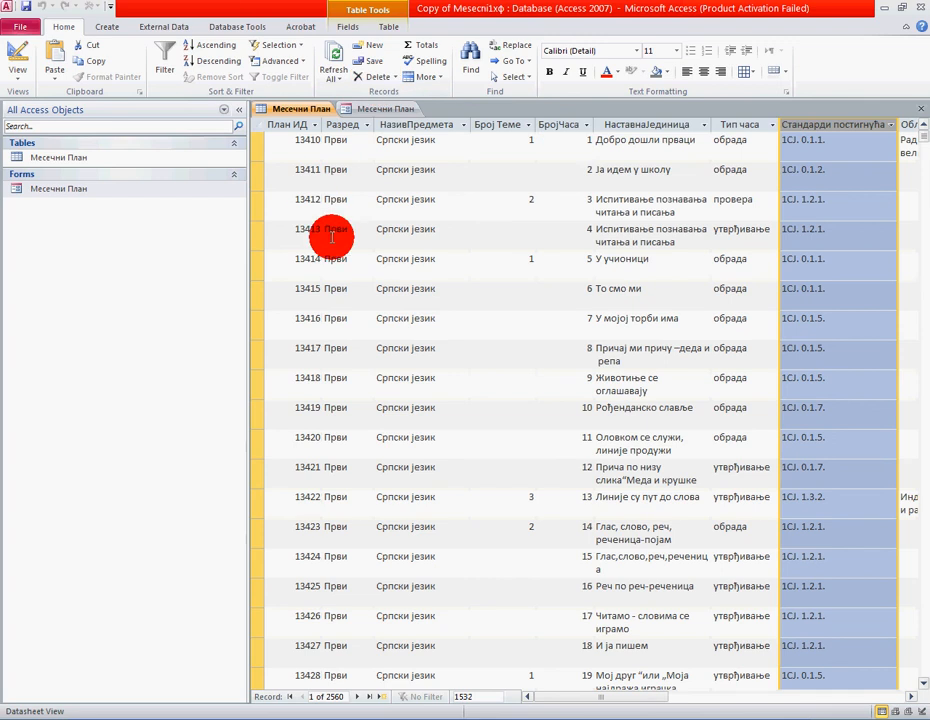
{"action": "left_click", "coordinate": [18, 30]}
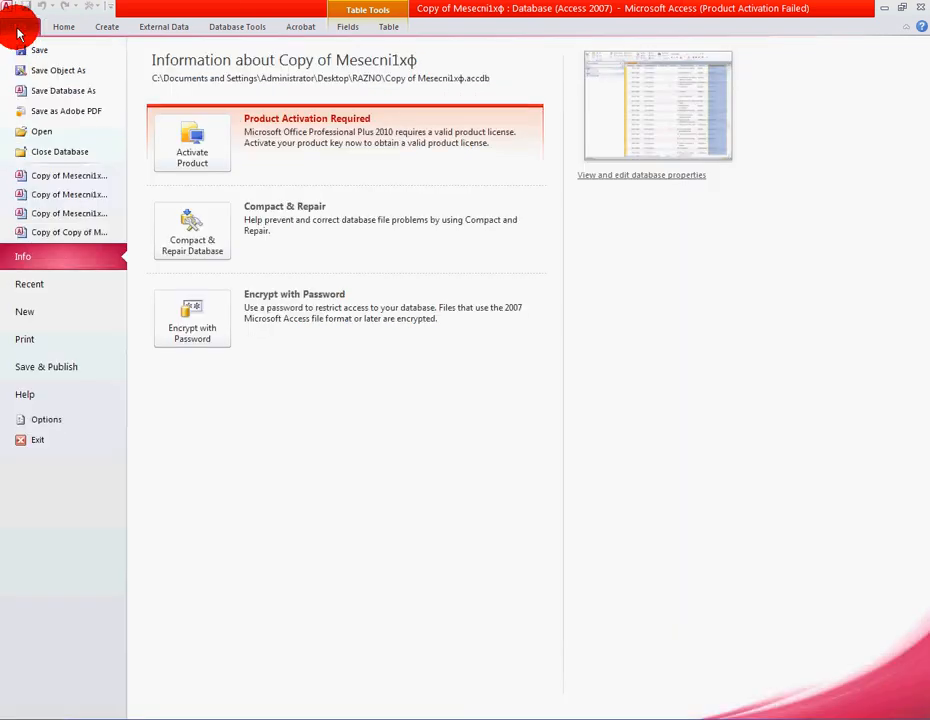
{"action": "left_click", "coordinate": [28, 338]}
{"action": "left_click", "coordinate": [230, 216]}
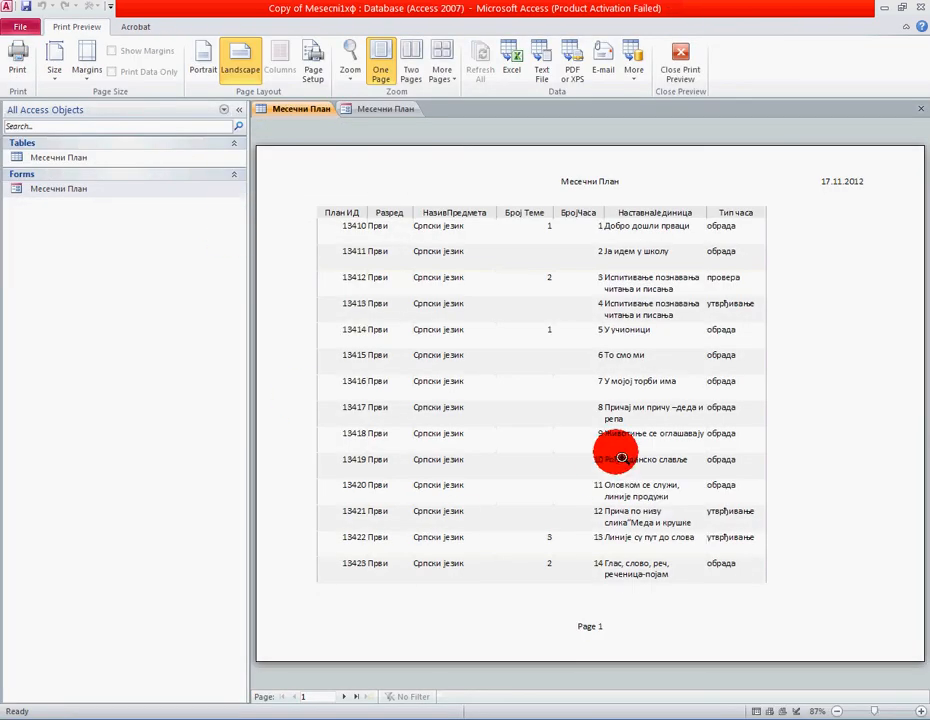
Page through the table's print preview from page 1 to page 17, and close the preview.
{"action": "left_click", "coordinate": [344, 697]}
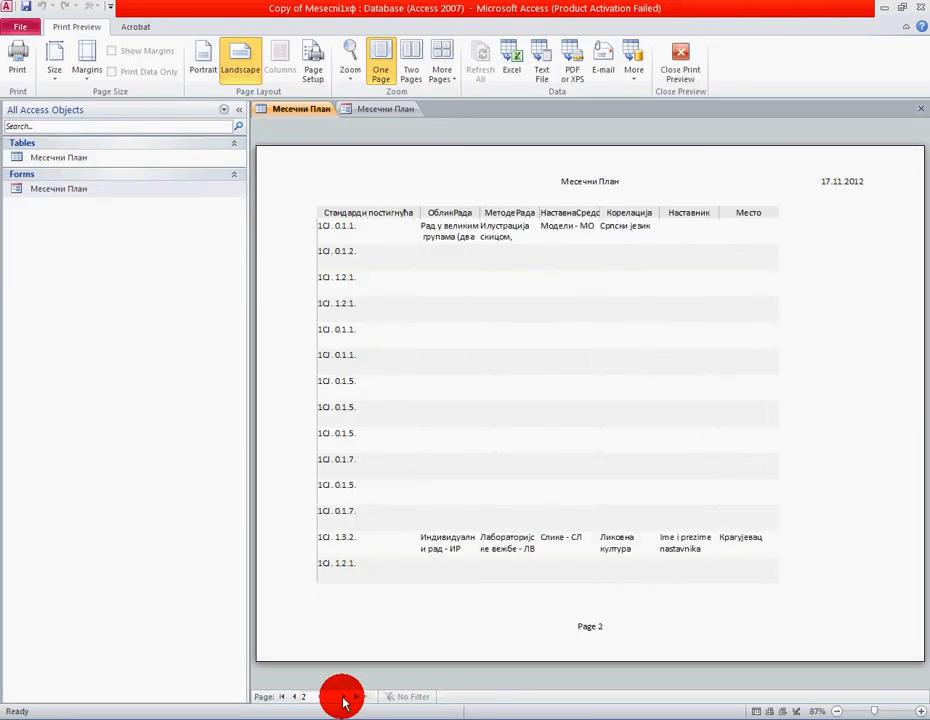
{"action": "left_click", "coordinate": [347, 697]}
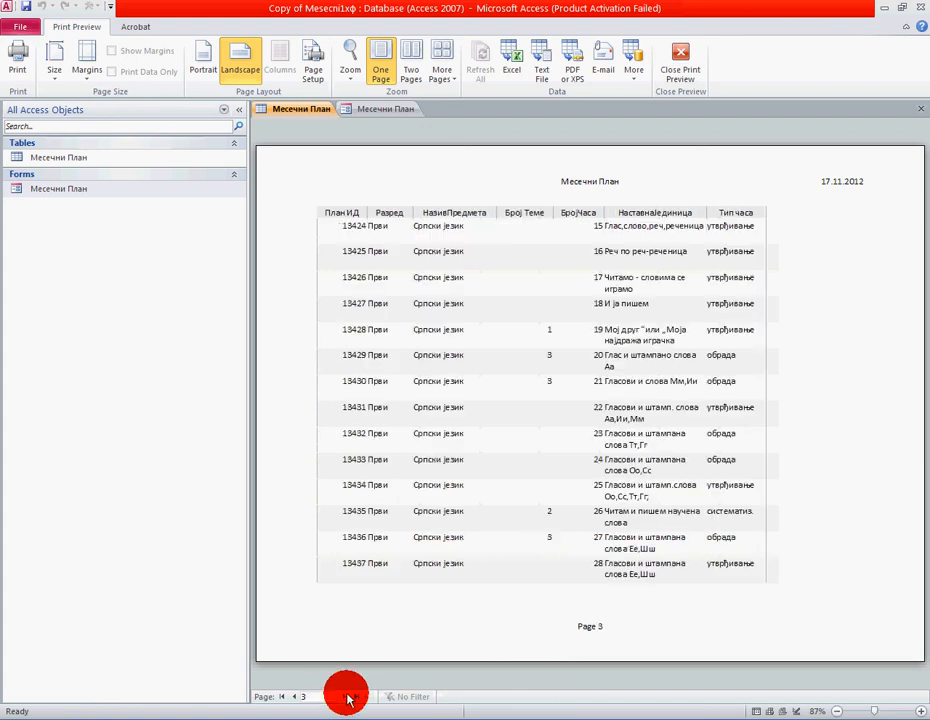
{"action": "left_click", "coordinate": [347, 697]}
{"action": "left_click", "coordinate": [347, 697]}
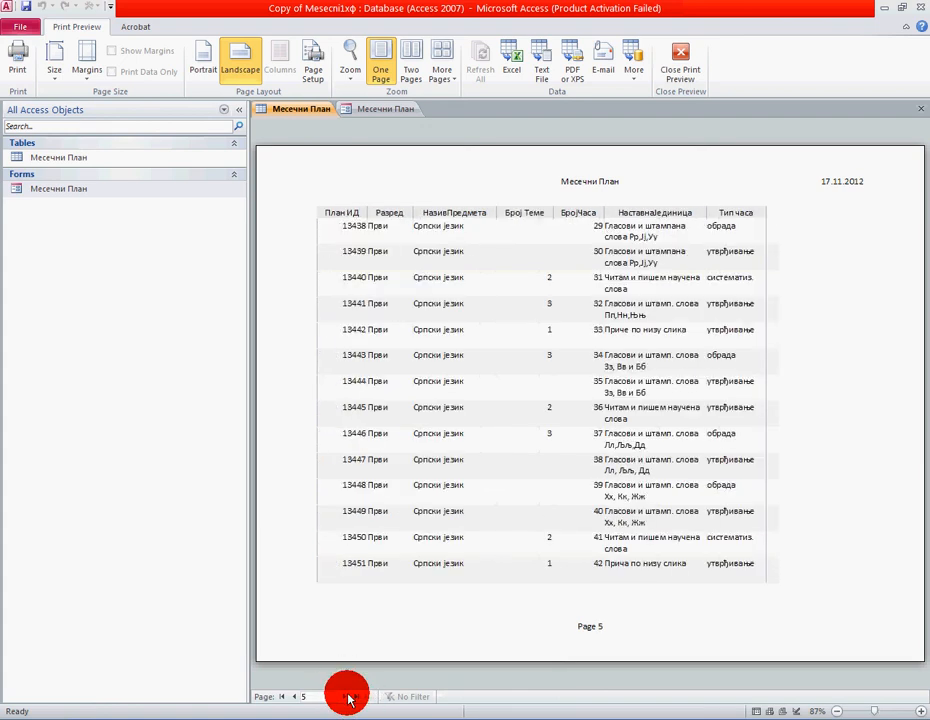
{"action": "left_click", "coordinate": [347, 697]}
{"action": "left_click", "coordinate": [347, 697]}
{"action": "left_click", "coordinate": [347, 697]}
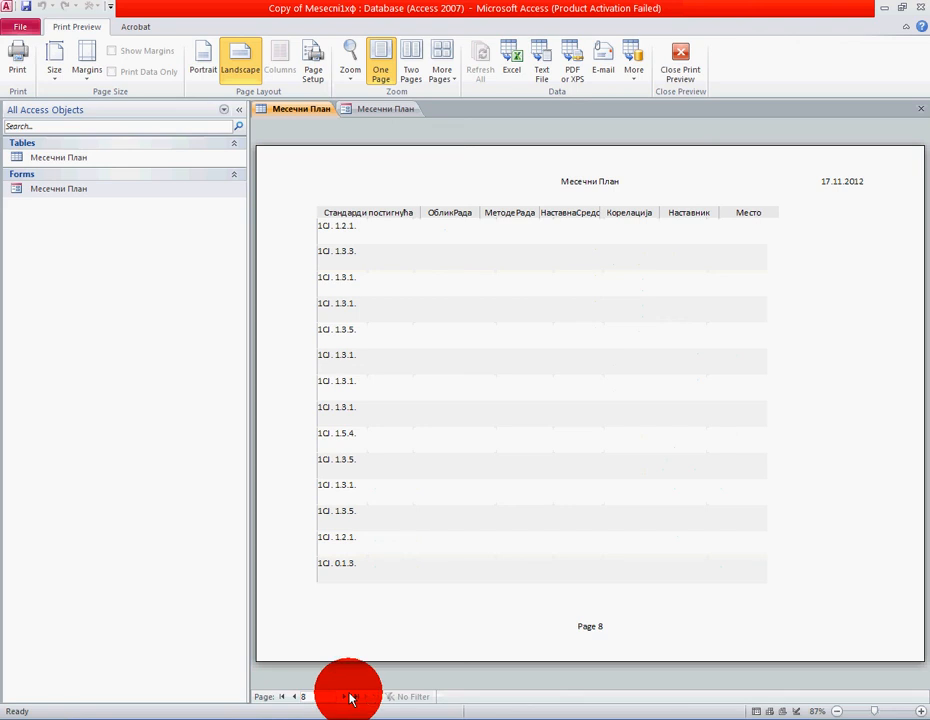
{"action": "left_click", "coordinate": [347, 697]}
{"action": "left_click", "coordinate": [347, 697]}
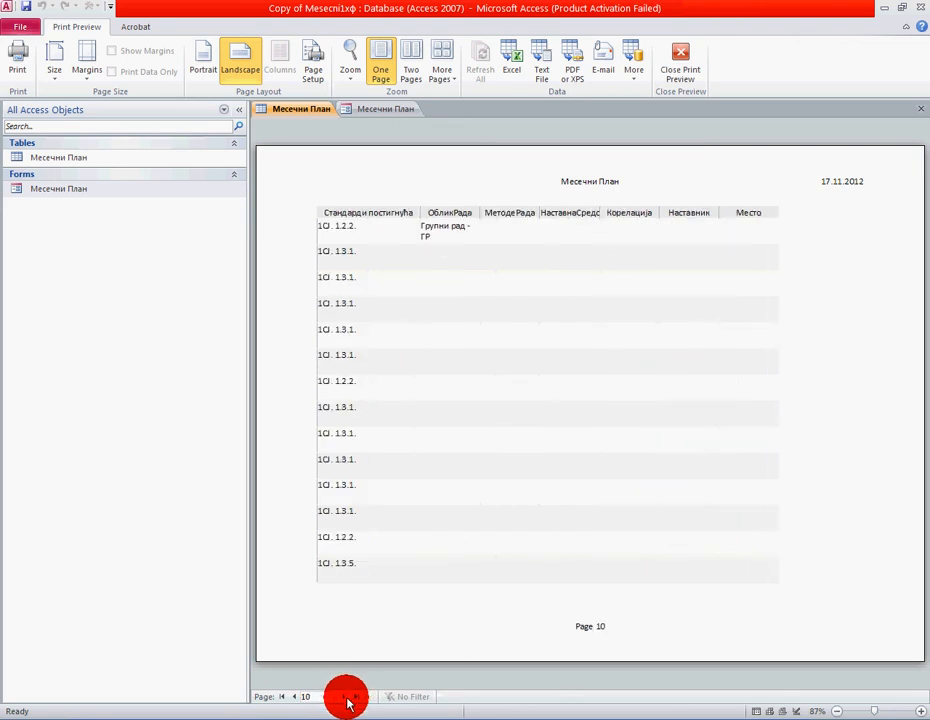
{"action": "left_click", "coordinate": [347, 697]}
{"action": "left_click", "coordinate": [347, 697]}
{"action": "left_click", "coordinate": [347, 697]}
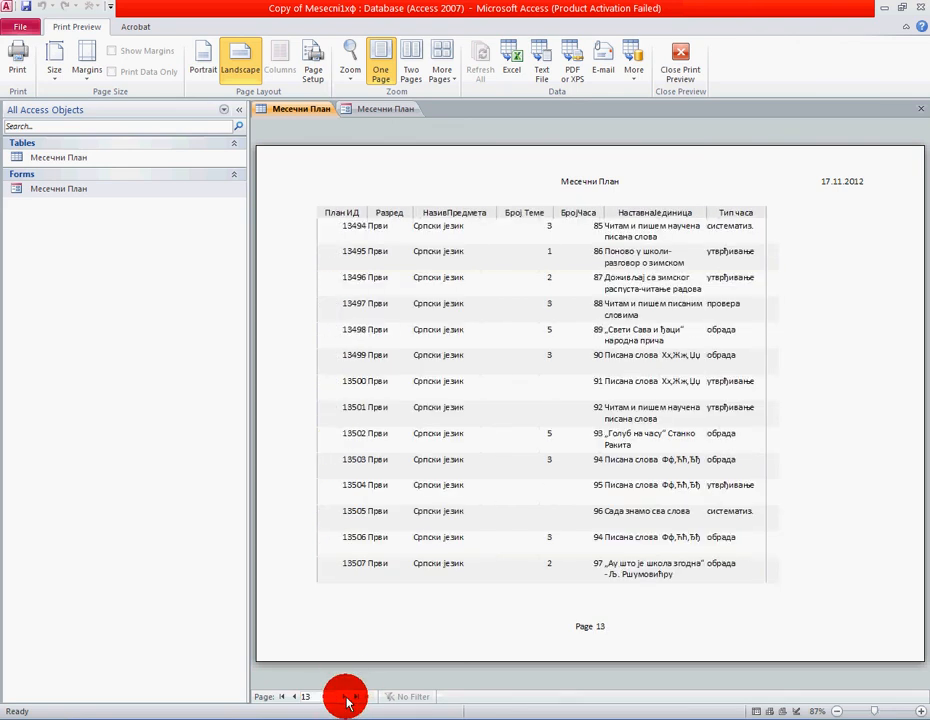
{"action": "left_click", "coordinate": [347, 697]}
{"action": "left_click", "coordinate": [347, 697]}
{"action": "left_click", "coordinate": [347, 697]}
{"action": "left_click", "coordinate": [347, 697]}
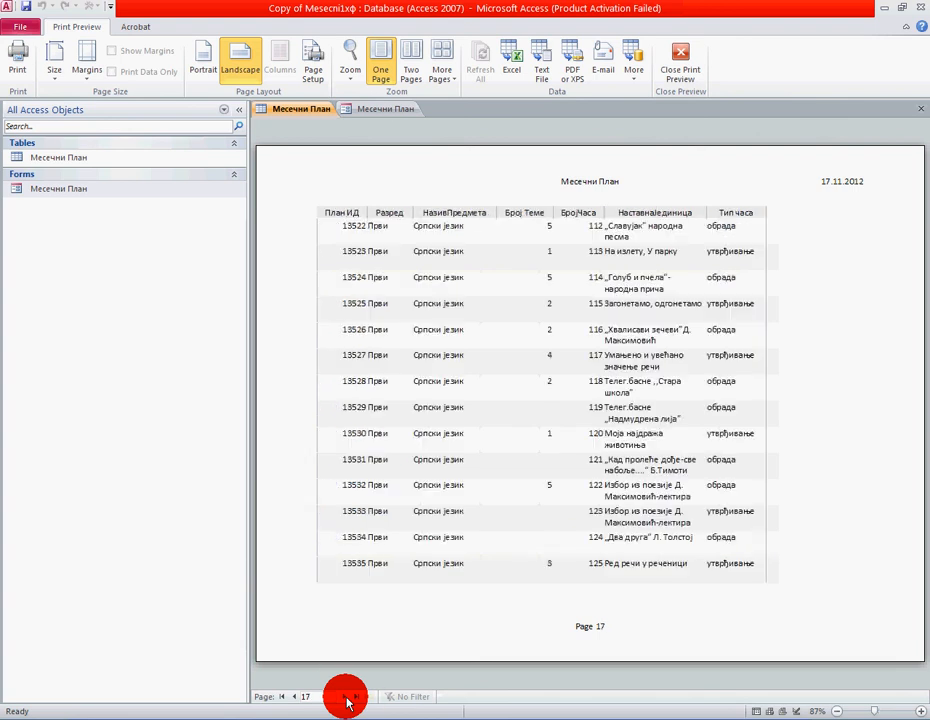
{"action": "left_click", "coordinate": [679, 66]}
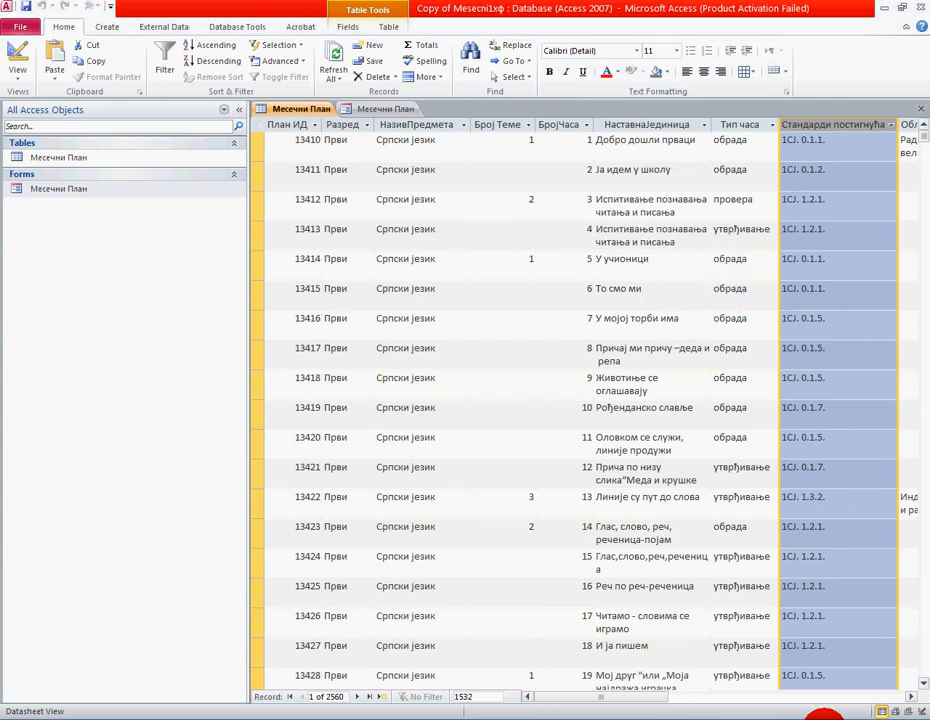
{"action": "left_click", "coordinate": [825, 713]}
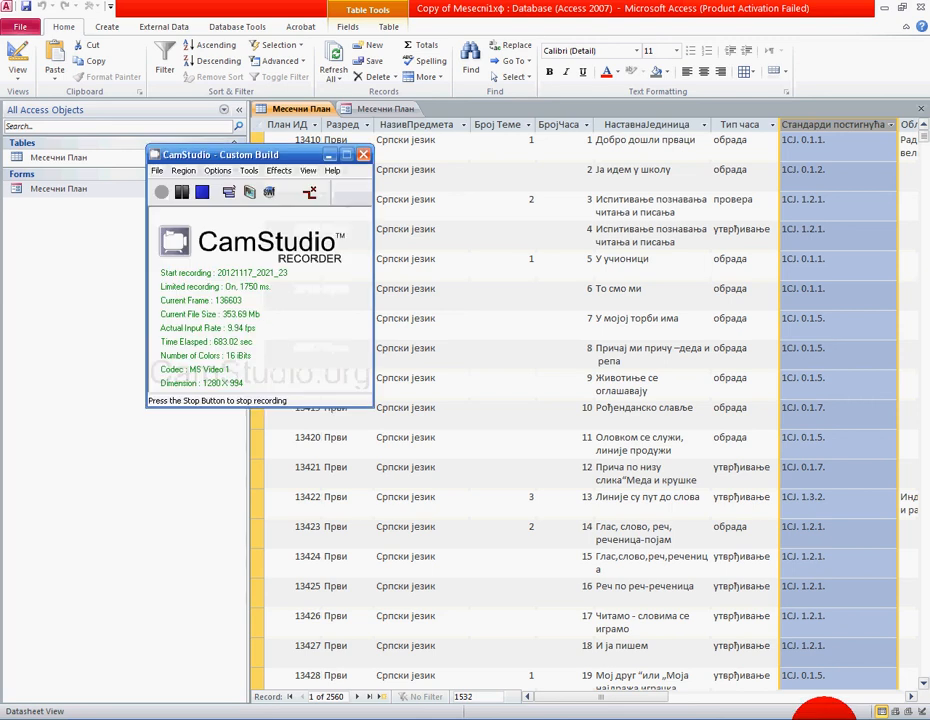